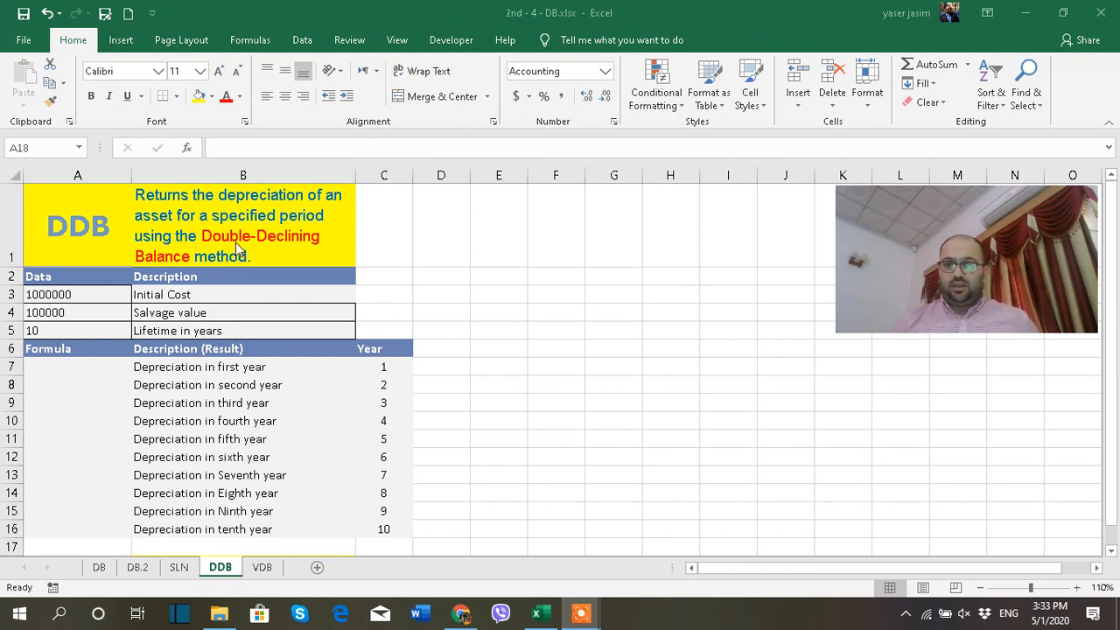
Step: Review the DB sheet and examine the initial cost, salvage value and lifetime cells on the DDB sheet
{"action": "left_click", "coordinate": [99, 569]}
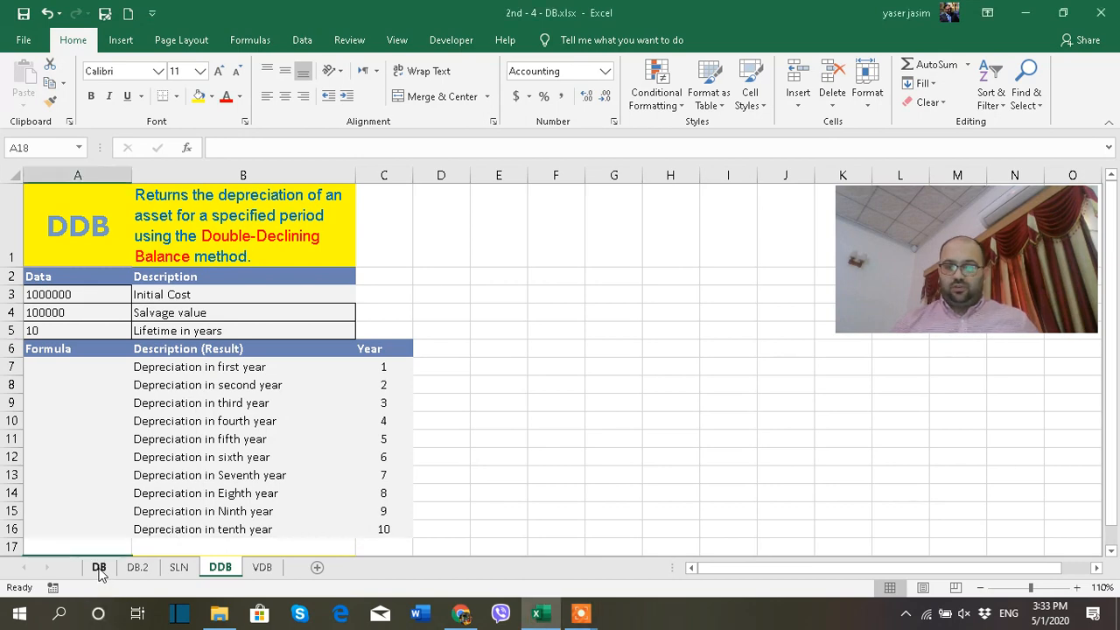
{"action": "left_click", "coordinate": [99, 570]}
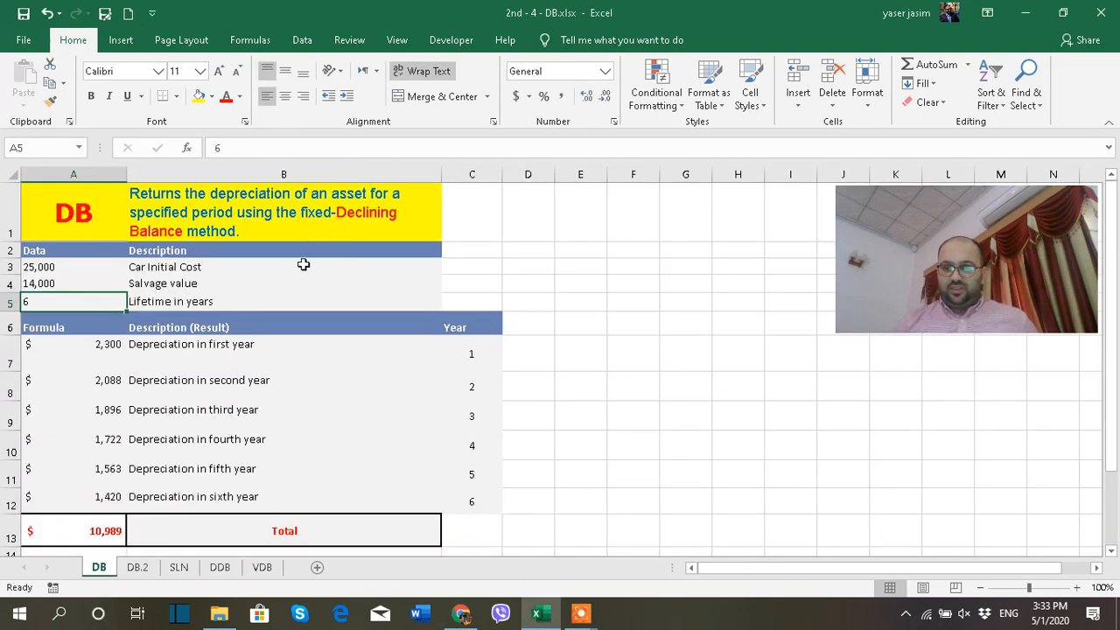
{"action": "left_click", "coordinate": [220, 566]}
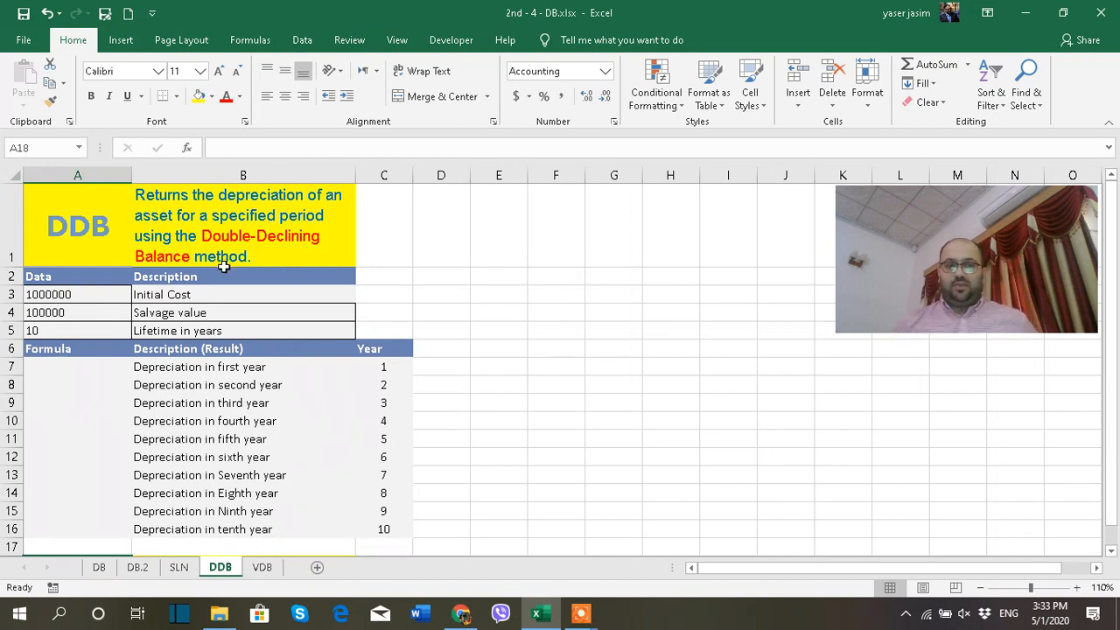
{"action": "left_click", "coordinate": [101, 294]}
{"action": "left_click", "coordinate": [91, 316]}
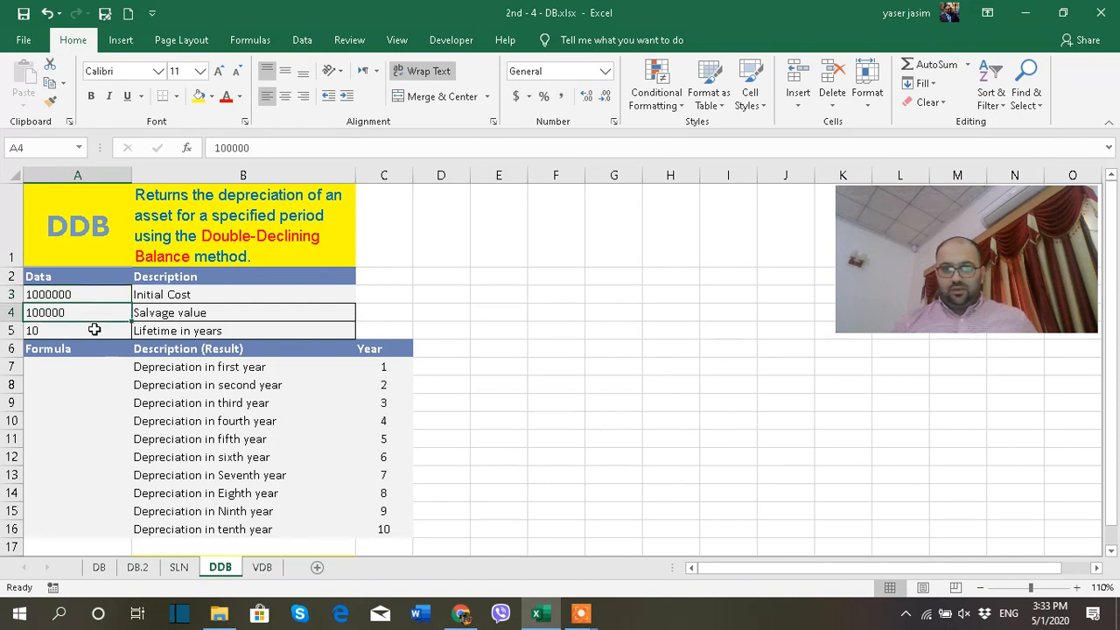
{"action": "left_click", "coordinate": [92, 331]}
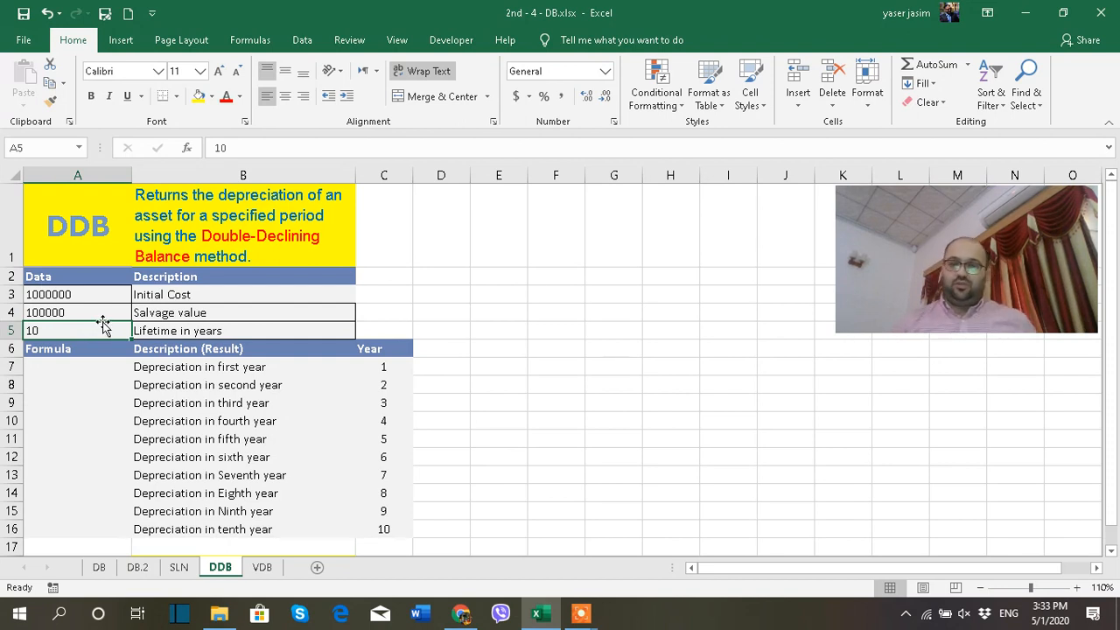
Step: Examine the four depreciation descriptions in B7:B10 of the VDB sheet and return to the DDB sheet
{"action": "left_click", "coordinate": [263, 567]}
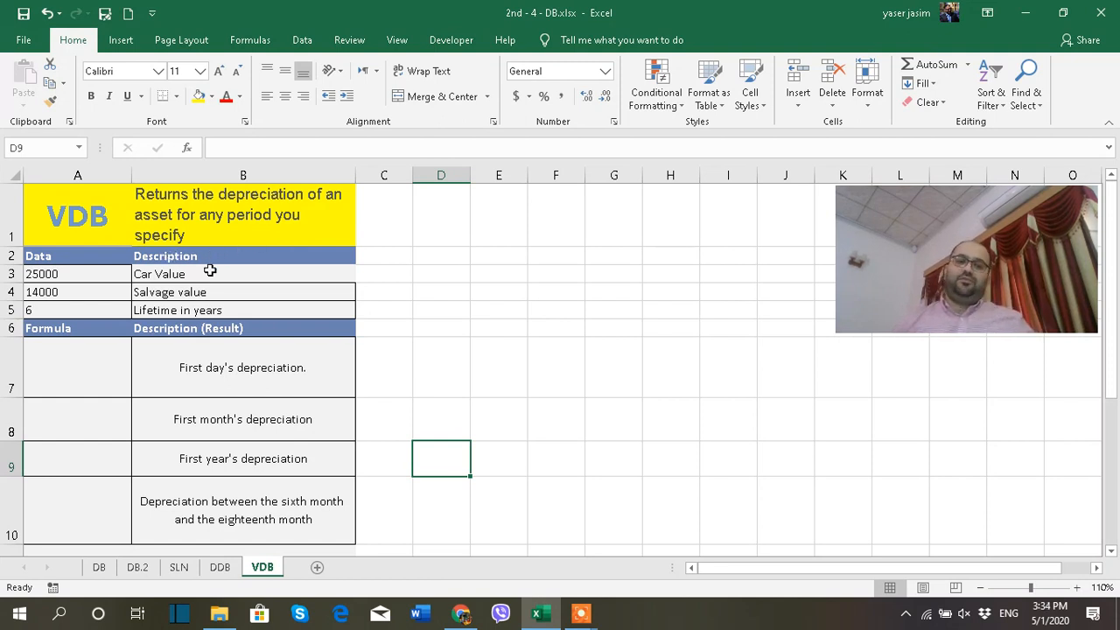
{"action": "left_click", "coordinate": [192, 361]}
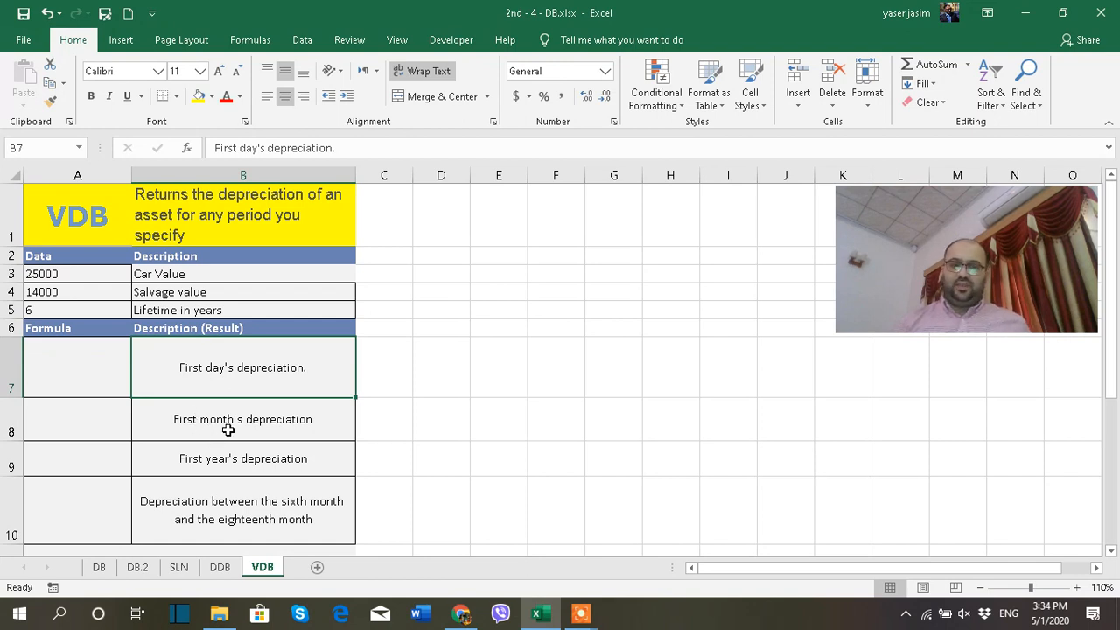
{"action": "left_click", "coordinate": [229, 426]}
{"action": "left_click", "coordinate": [218, 471]}
{"action": "left_click", "coordinate": [223, 499]}
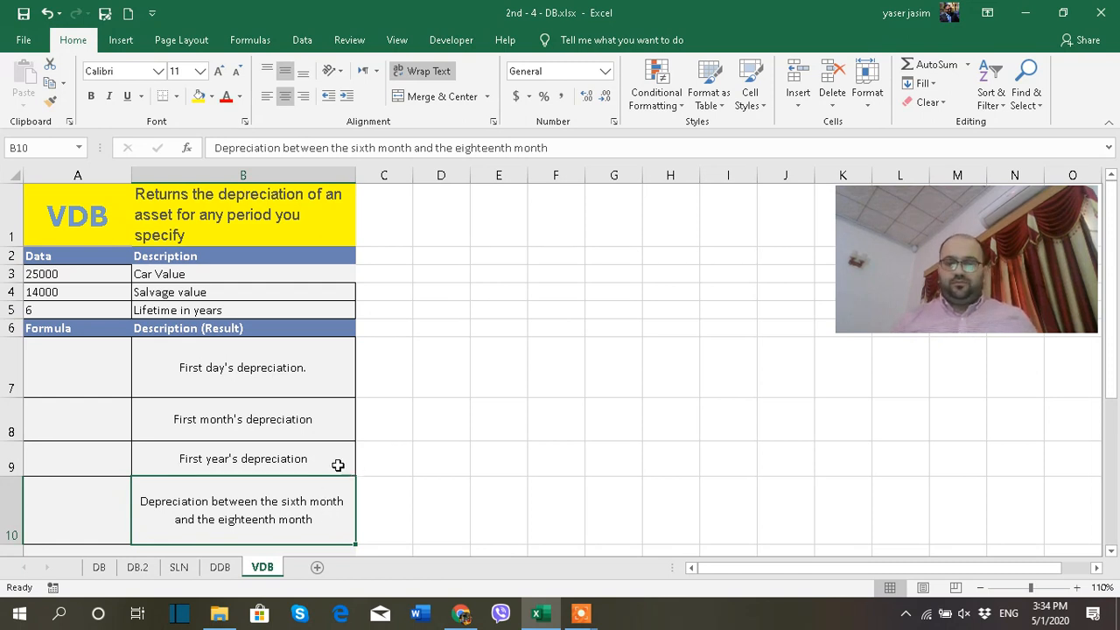
{"action": "left_click", "coordinate": [231, 567]}
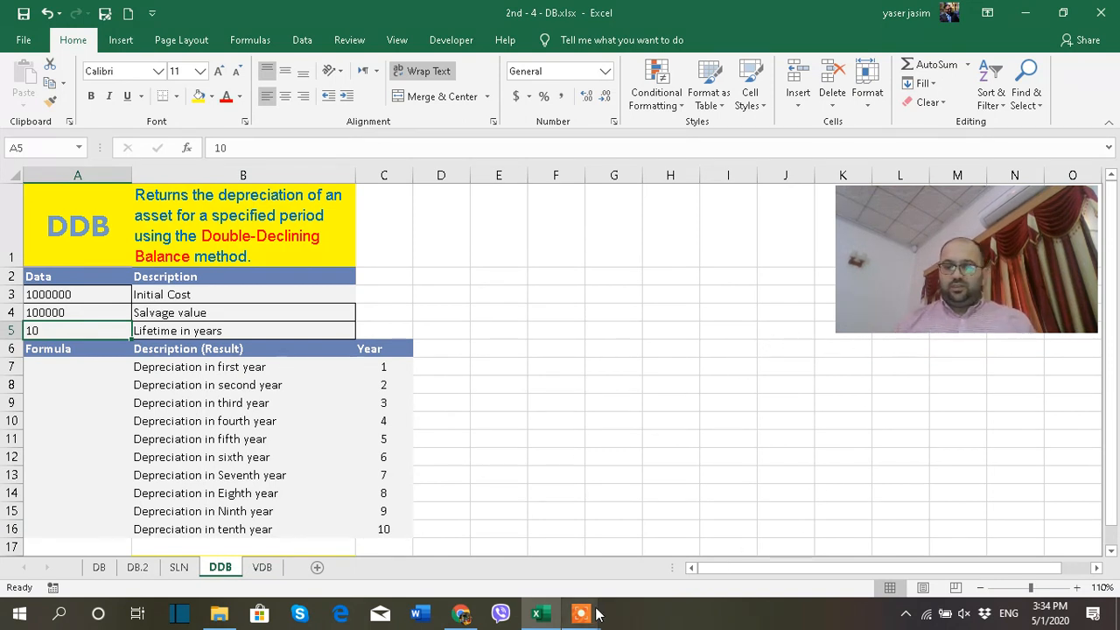
{"action": "mouse_move", "coordinate": [586, 615]}
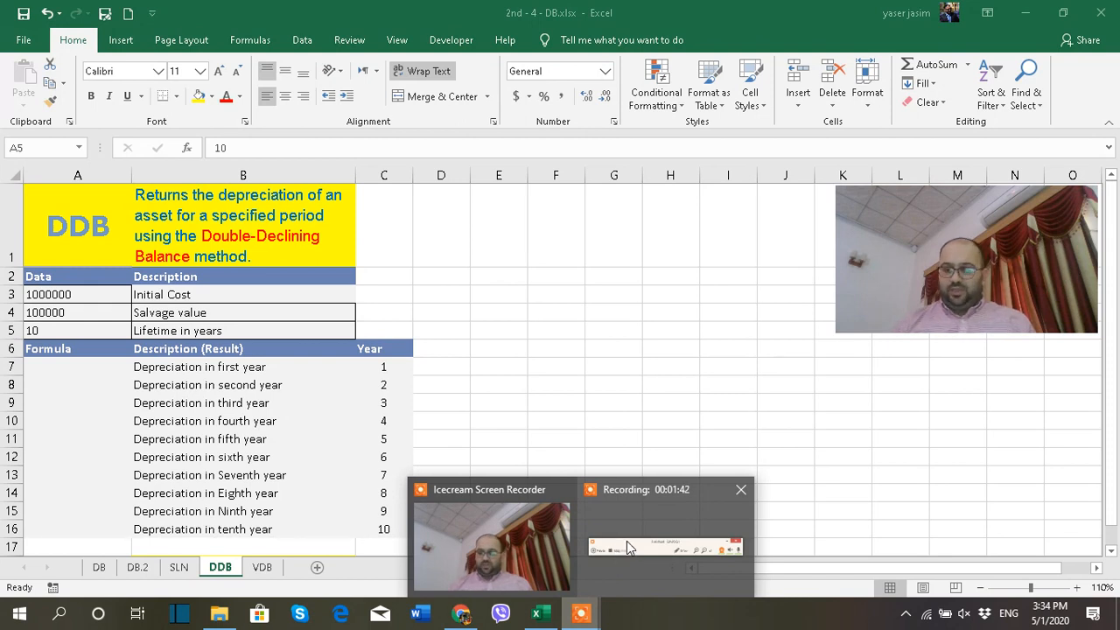
{"action": "left_click", "coordinate": [627, 546]}
{"action": "left_click", "coordinate": [594, 590]}
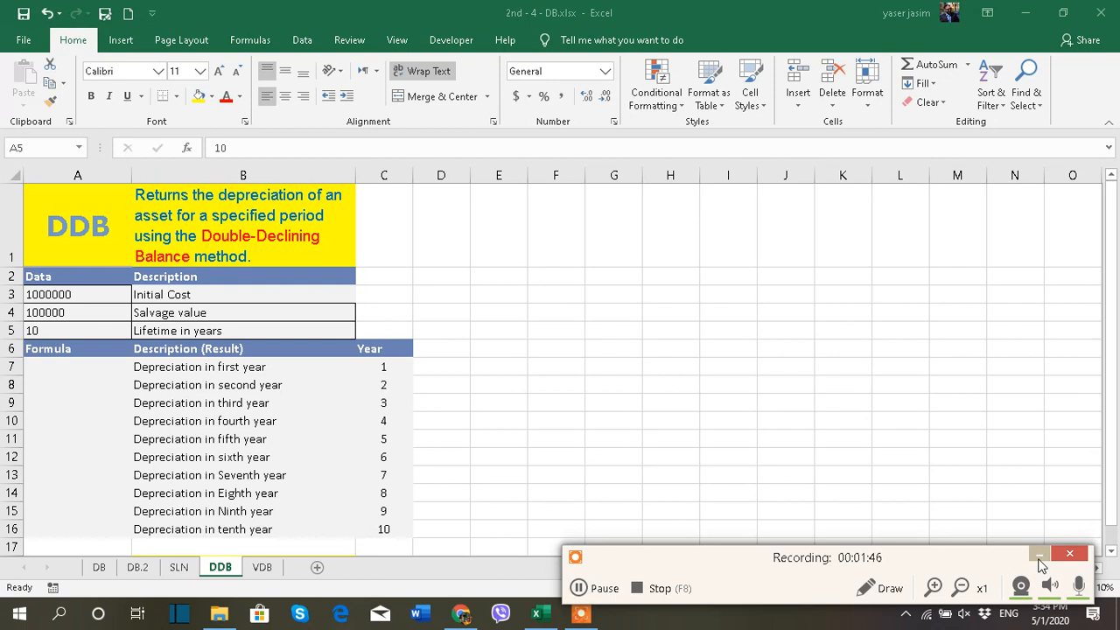
{"action": "left_click", "coordinate": [1039, 556]}
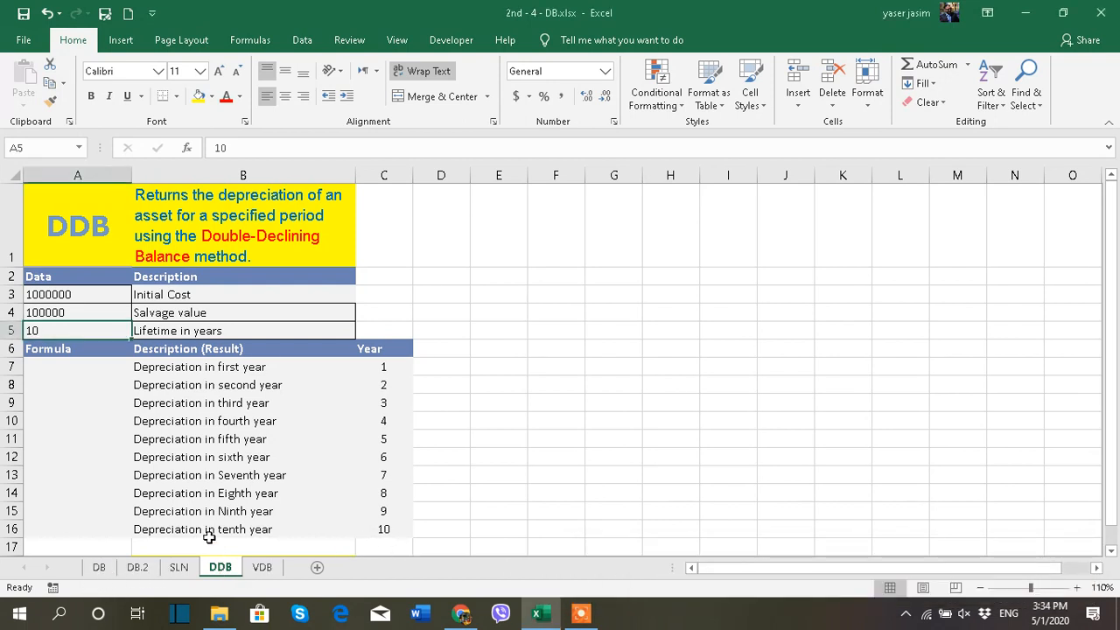
Step: Format the initial cost and salvage value in A3:A4 as US dollar accounting amounts without decimals
{"action": "left_click_drag", "start_coordinate": [84, 298], "coordinate": [78, 304]}
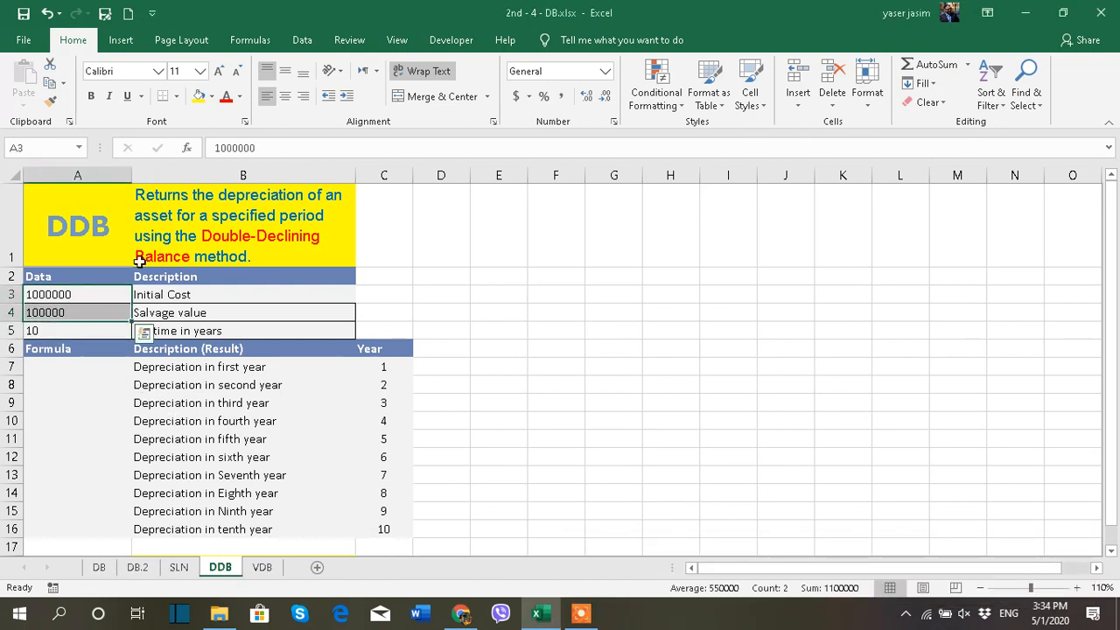
{"action": "left_click", "coordinate": [528, 96]}
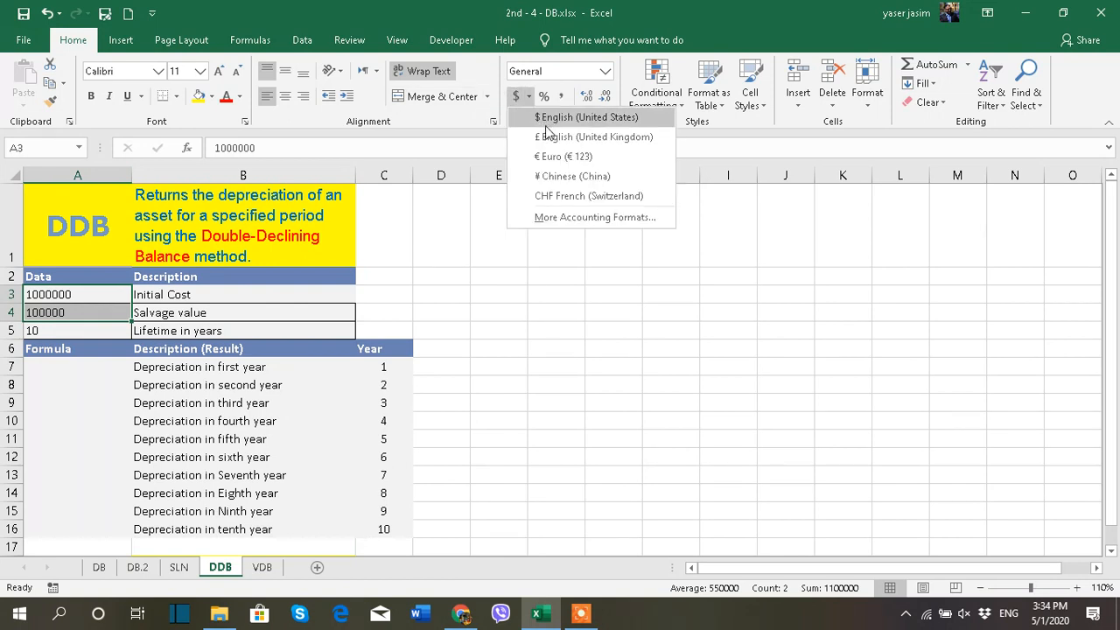
{"action": "left_click", "coordinate": [547, 122]}
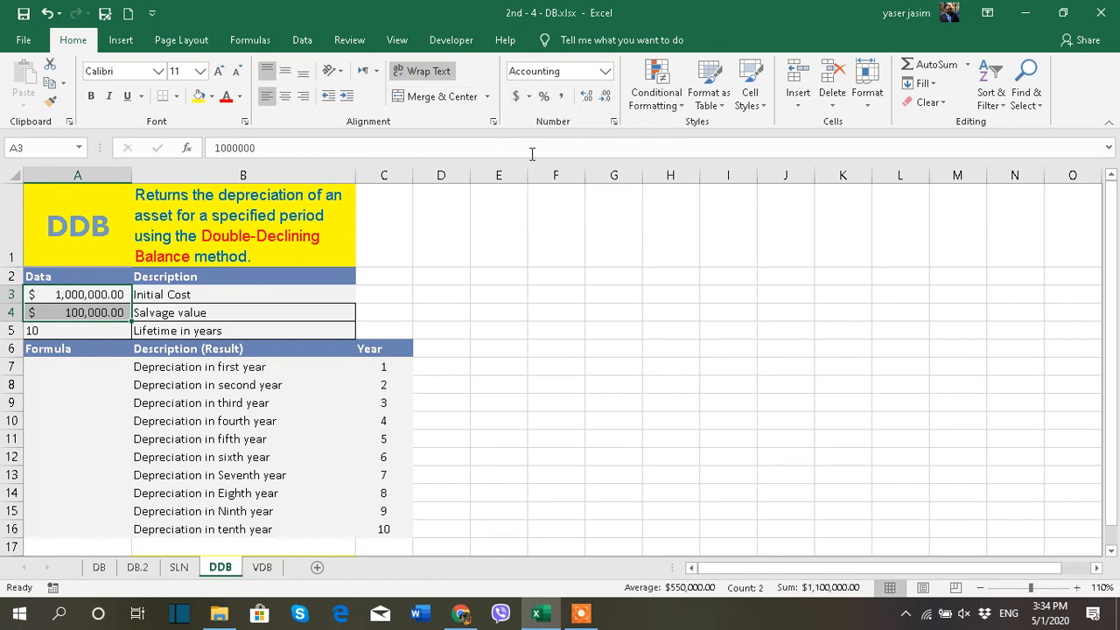
{"action": "left_click", "coordinate": [604, 95]}
{"action": "left_click", "coordinate": [604, 96]}
{"action": "left_click", "coordinate": [532, 300]}
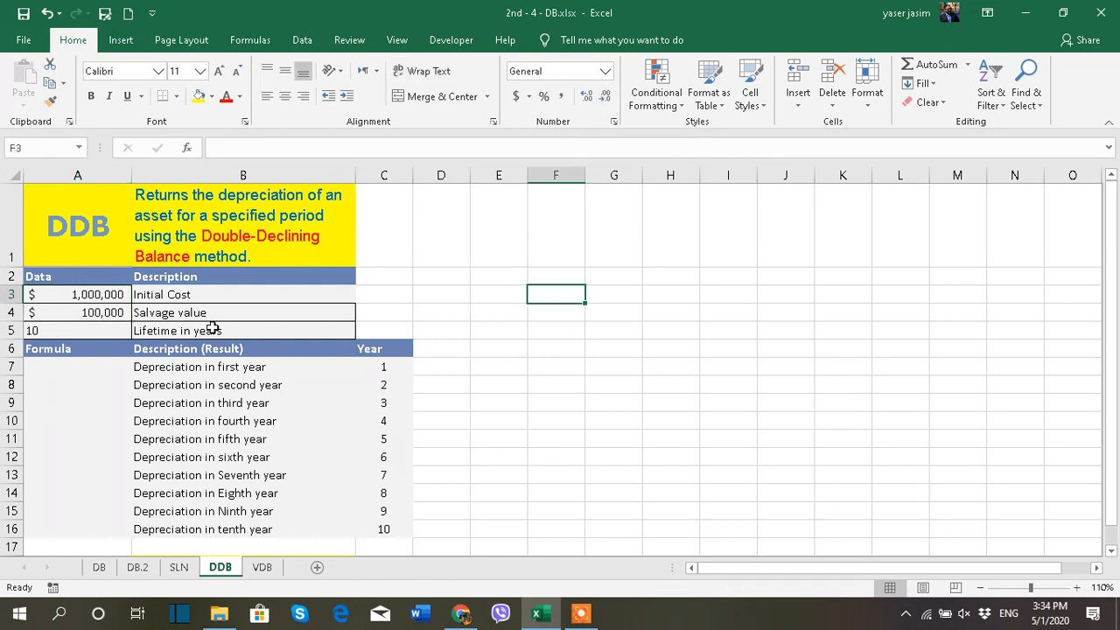
{"action": "left_click", "coordinate": [121, 331]}
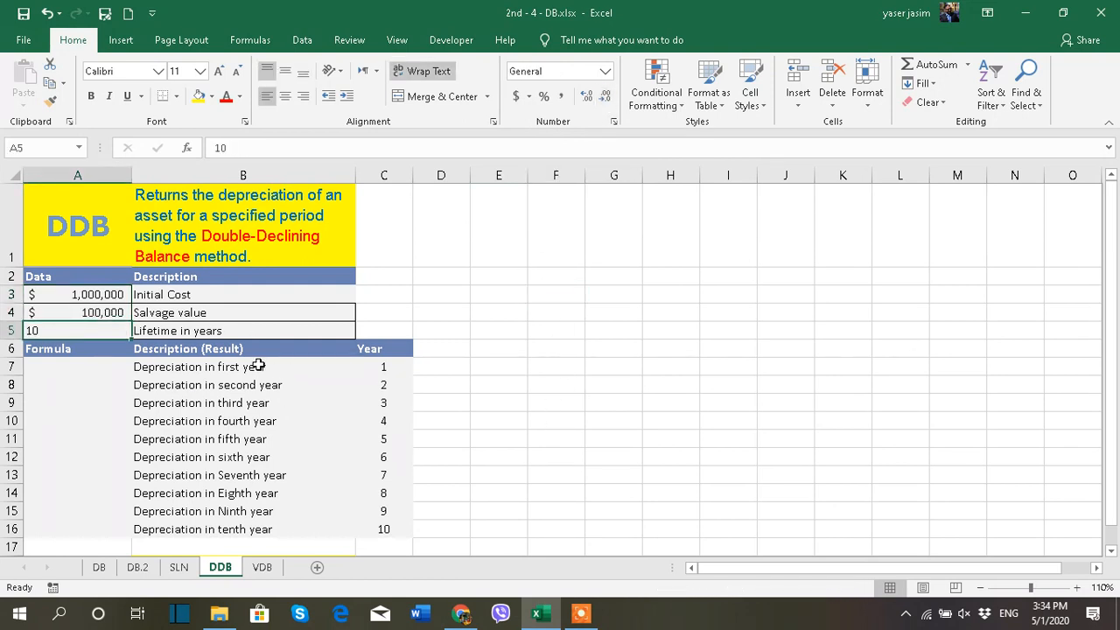
{"action": "left_click", "coordinate": [221, 331]}
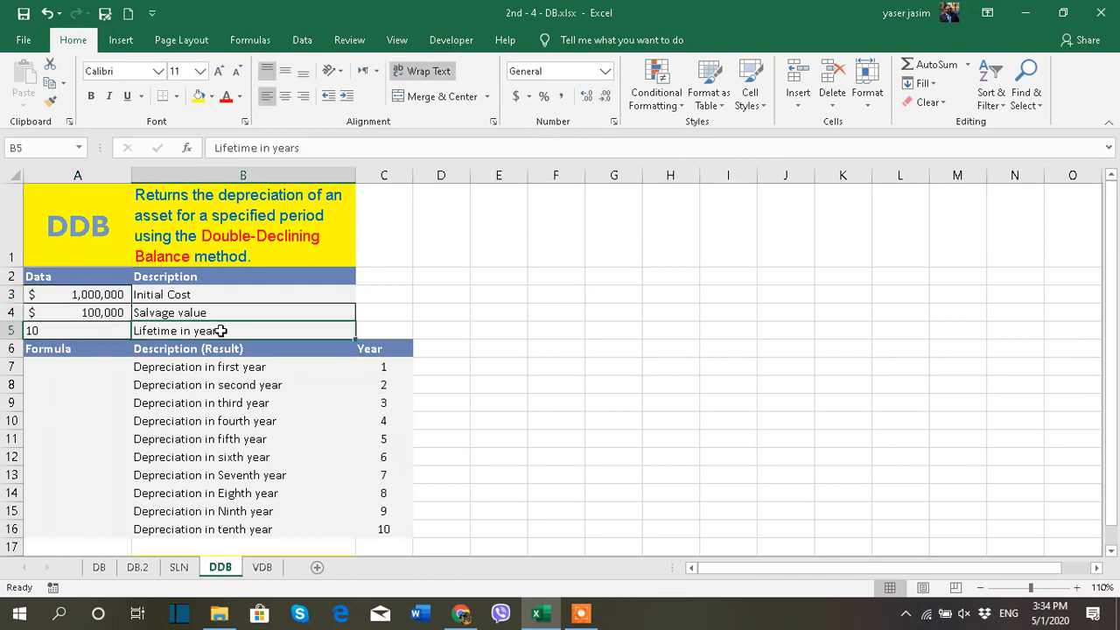
{"action": "left_click", "coordinate": [104, 366]}
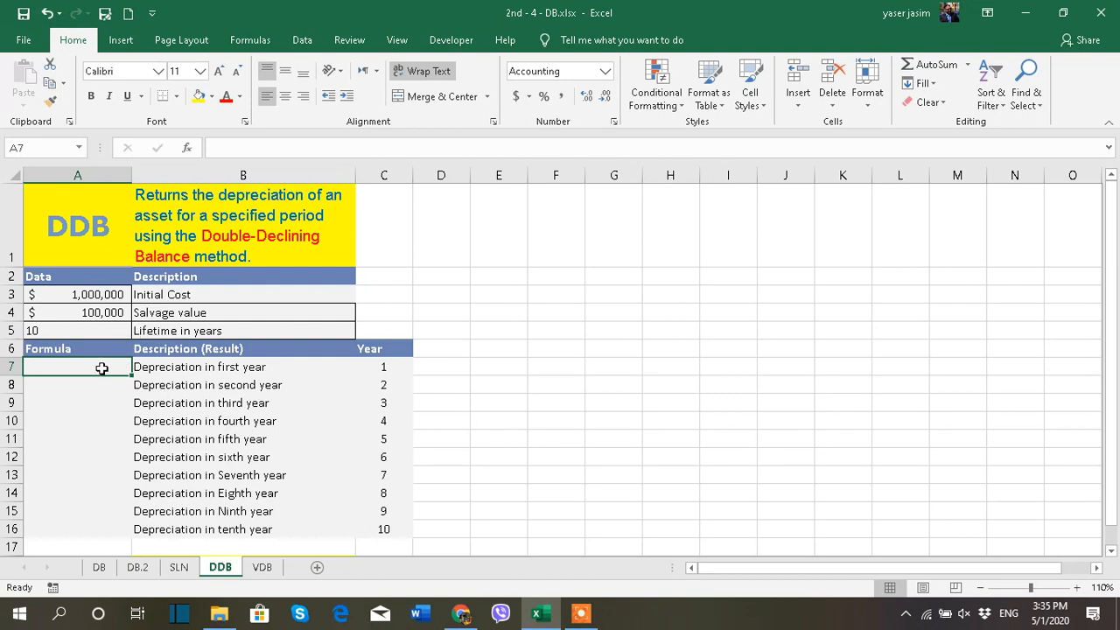
{"action": "type", "text": "="}
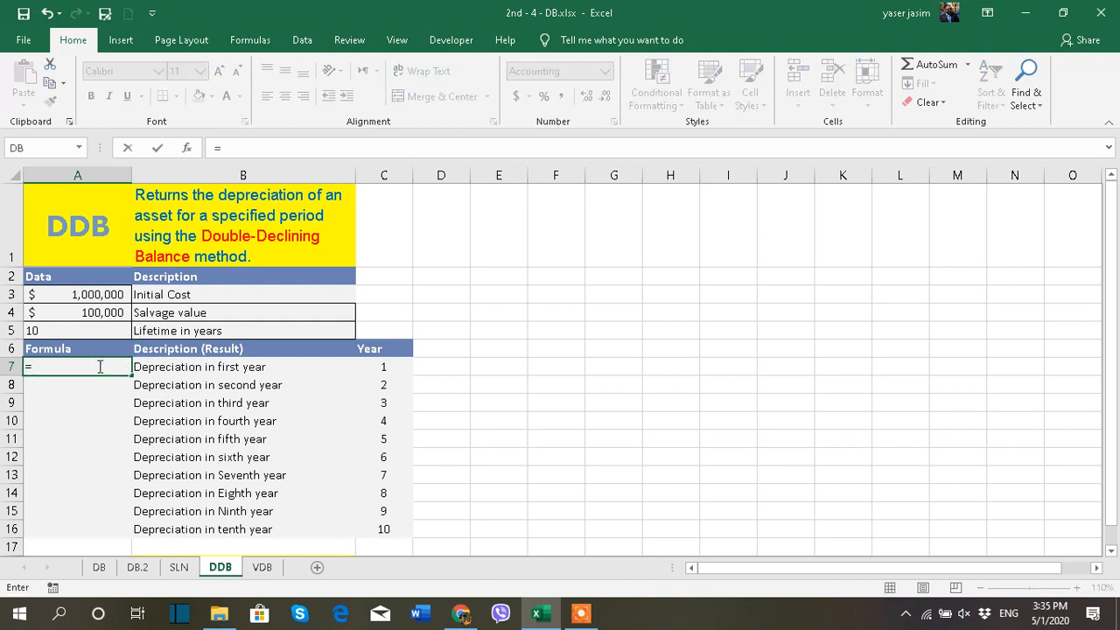
{"action": "type", "text": "dd"}
{"action": "double_click", "coordinate": [69, 390]}
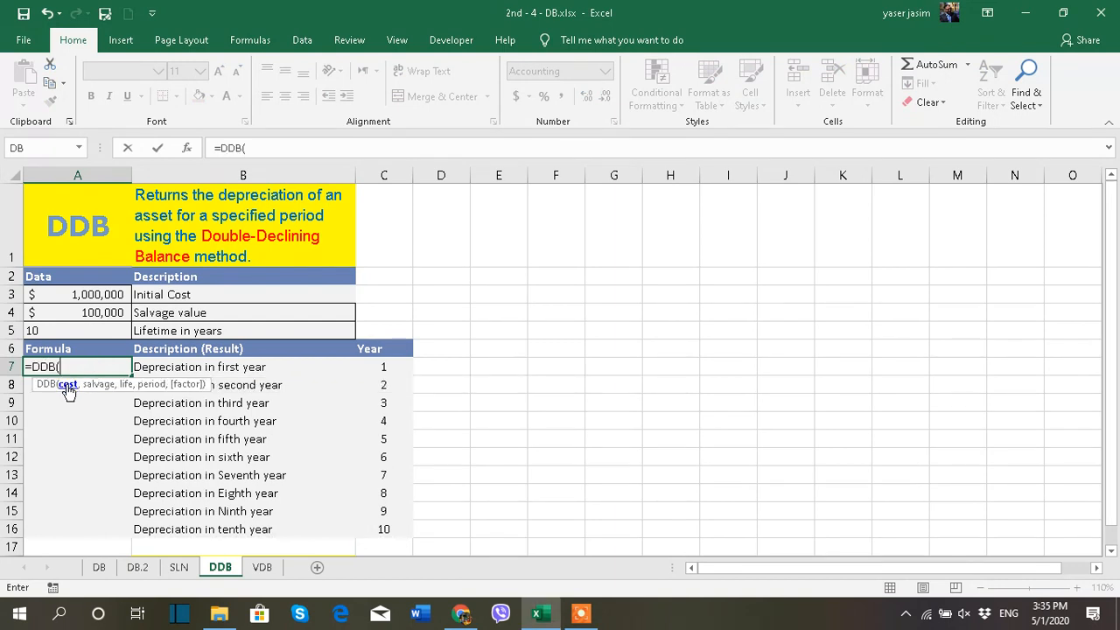
{"action": "key", "text": "BackSpace"}
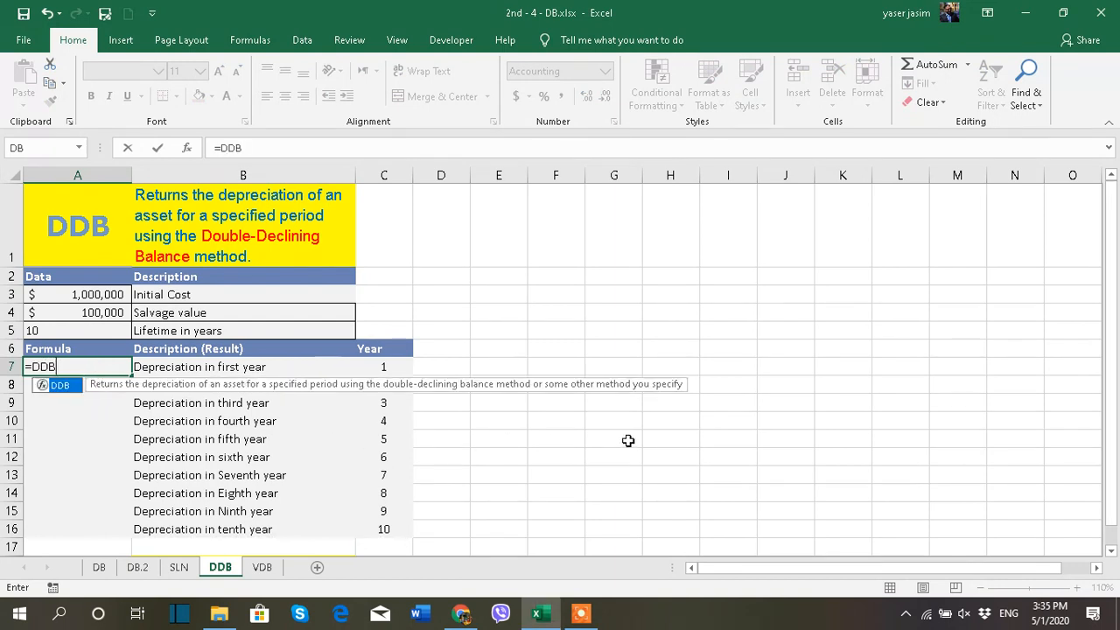
{"action": "key", "text": "Escape"}
{"action": "left_click", "coordinate": [546, 402]}
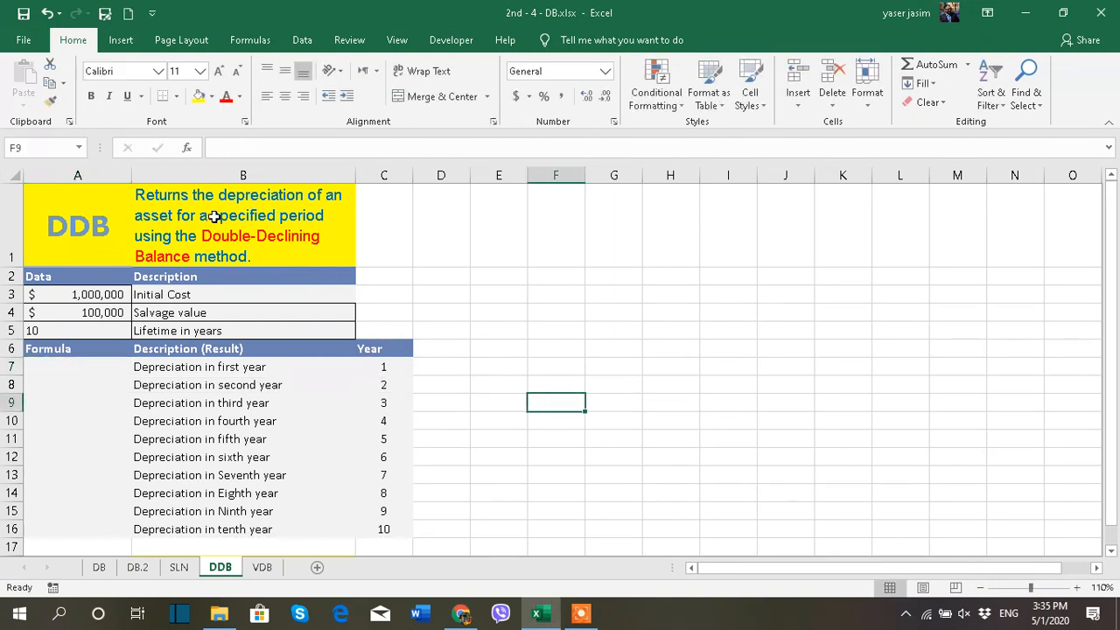
Step: Look up DDB among the financial functions for cell A7 and examine its Factor and Period arguments, closing without inserting it
{"action": "left_click", "coordinate": [66, 367]}
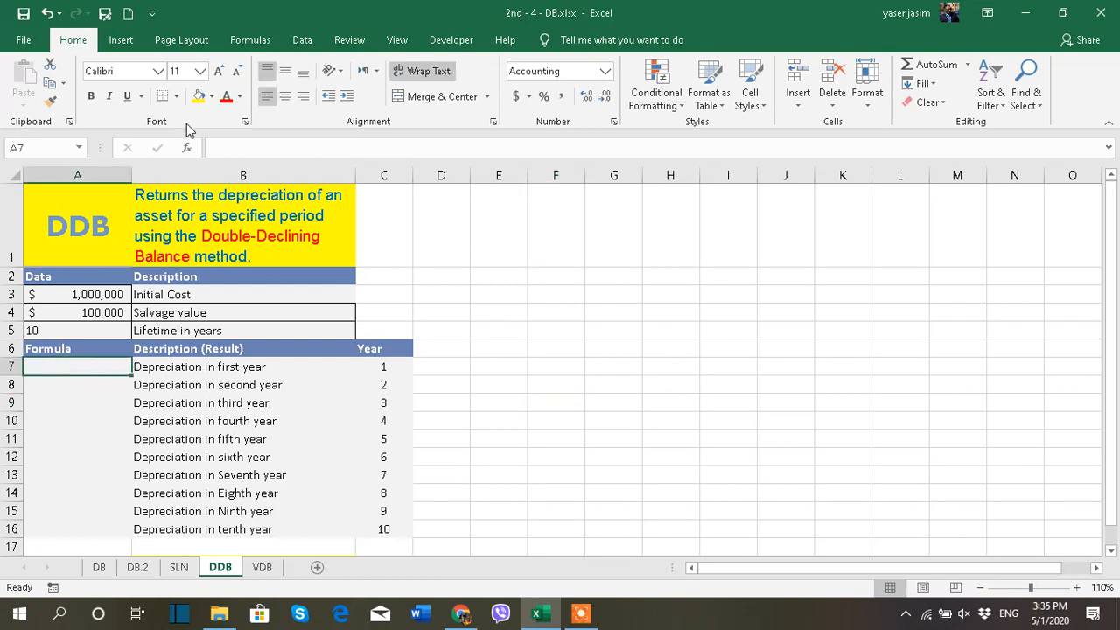
{"action": "left_click", "coordinate": [247, 39]}
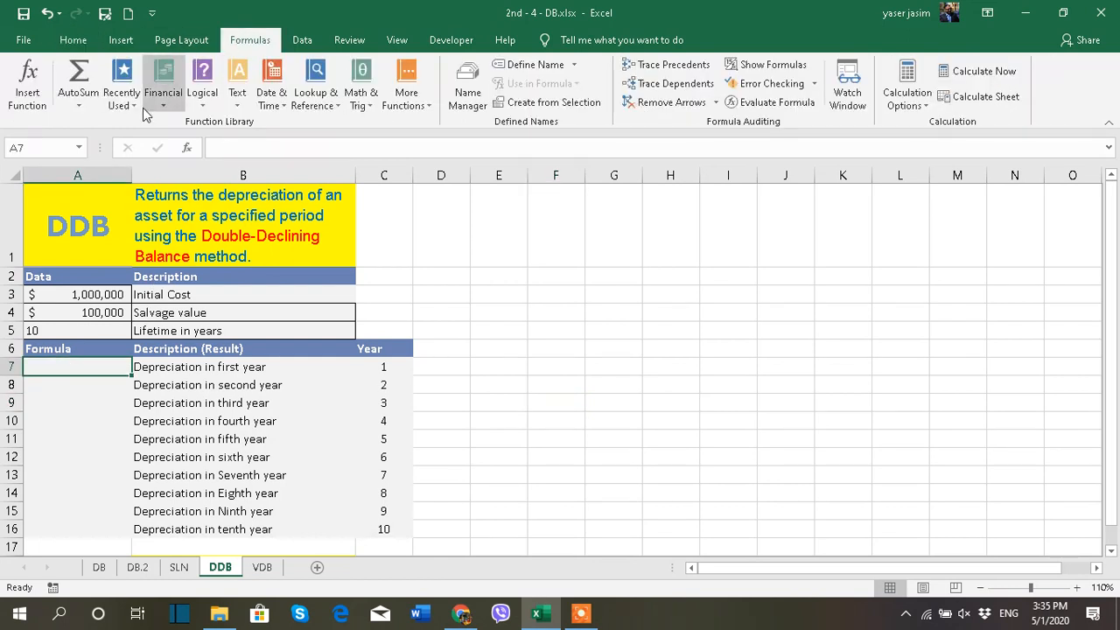
{"action": "left_click", "coordinate": [163, 95]}
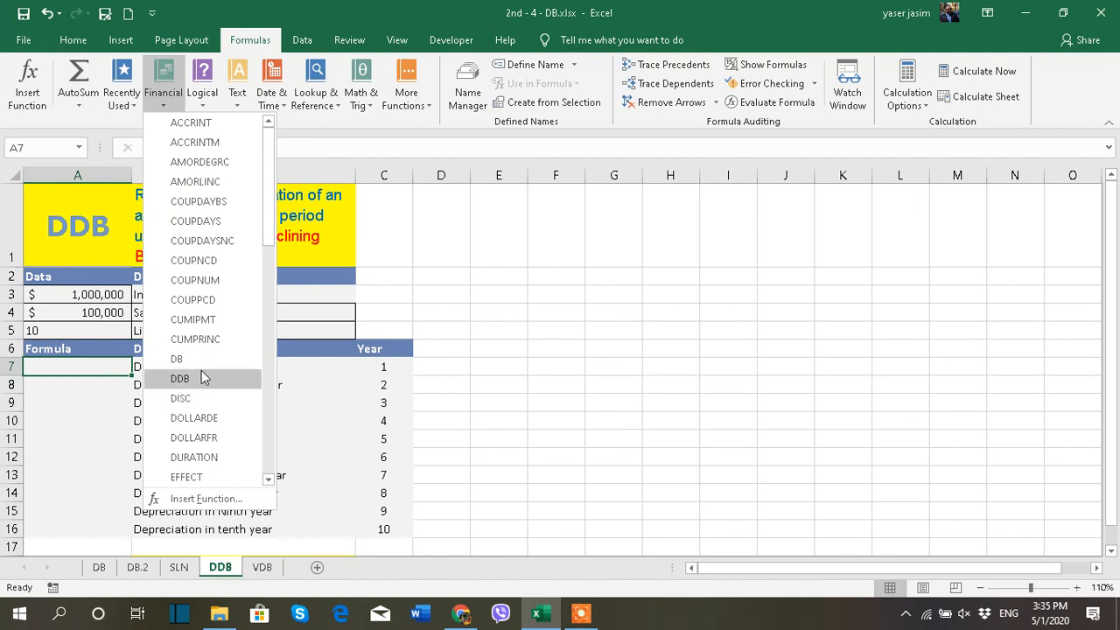
{"action": "left_click", "coordinate": [567, 279]}
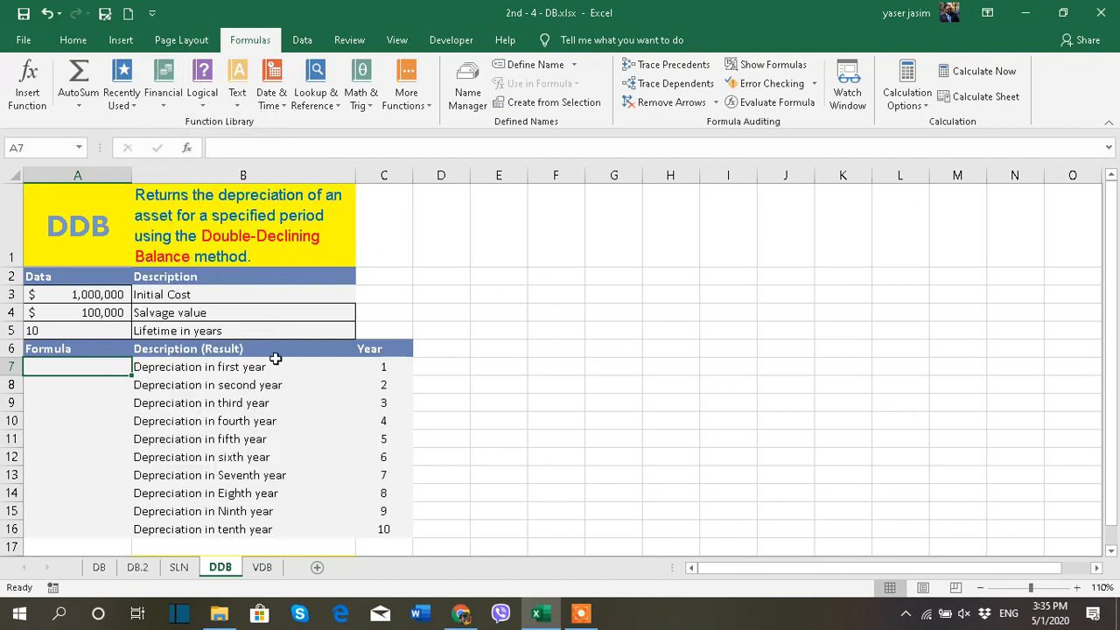
{"action": "left_click", "coordinate": [189, 149]}
{"action": "type", "text": "ddb"}
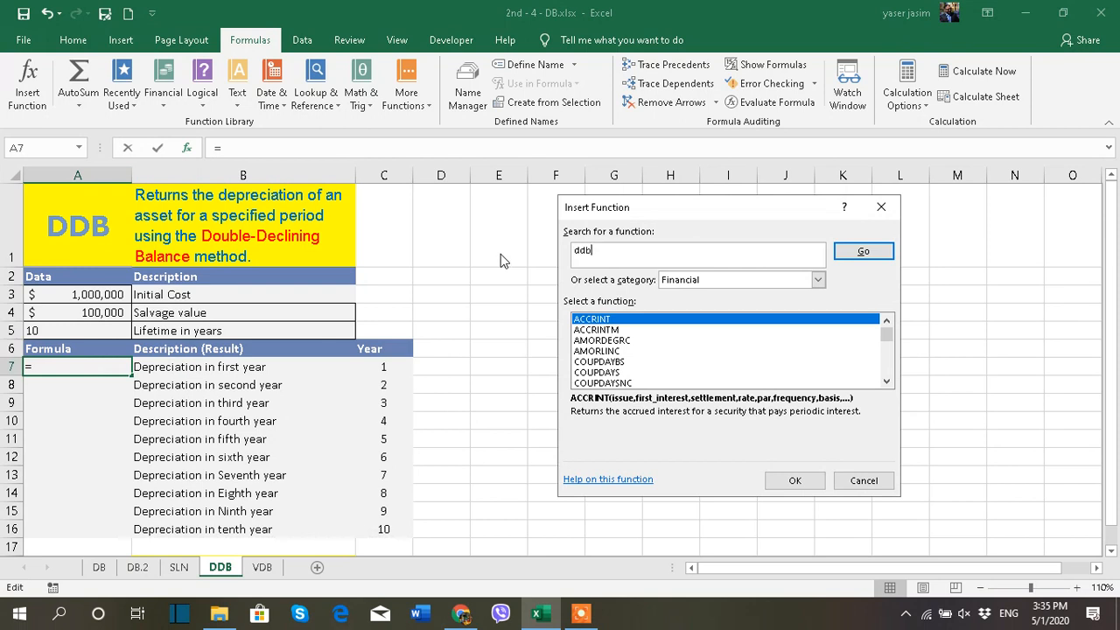
{"action": "left_click", "coordinate": [861, 253]}
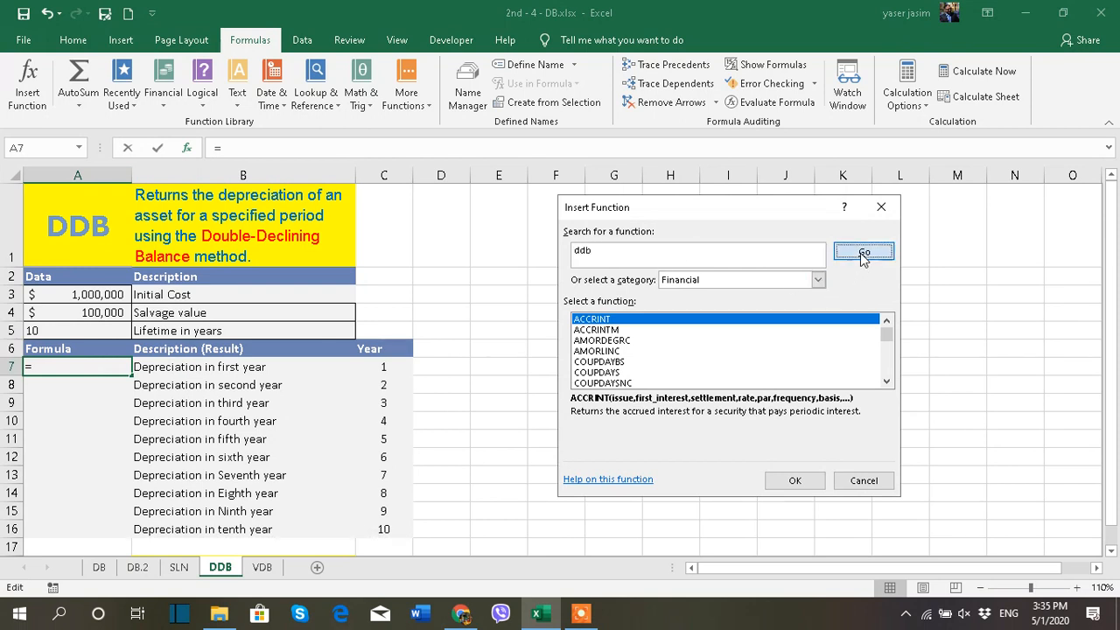
{"action": "left_click", "coordinate": [785, 481]}
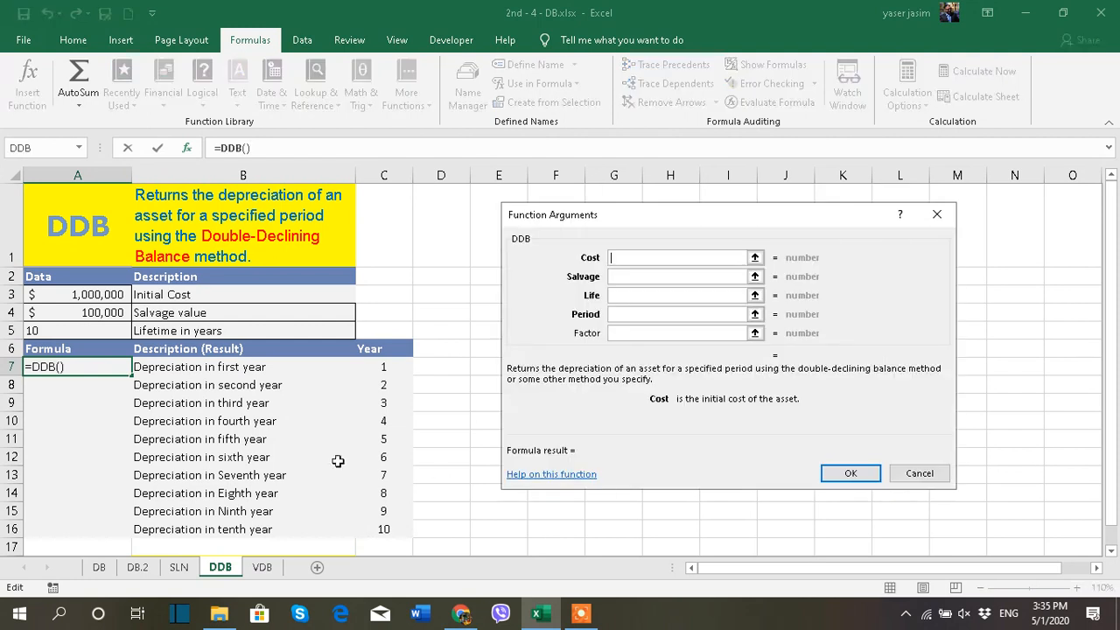
{"action": "left_click", "coordinate": [622, 334]}
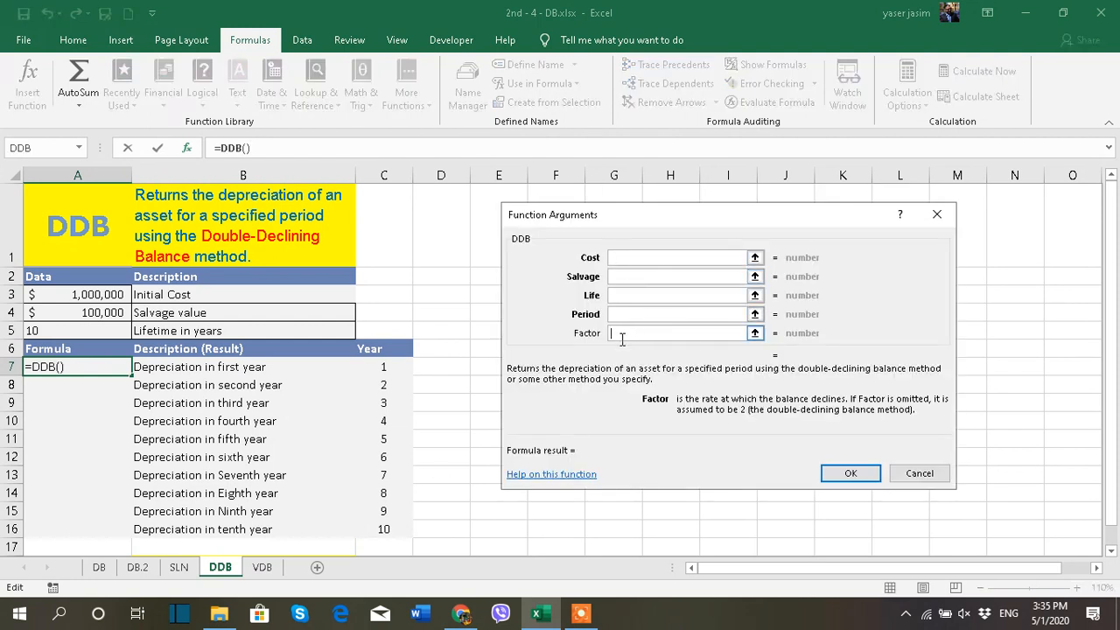
{"action": "left_click", "coordinate": [617, 316]}
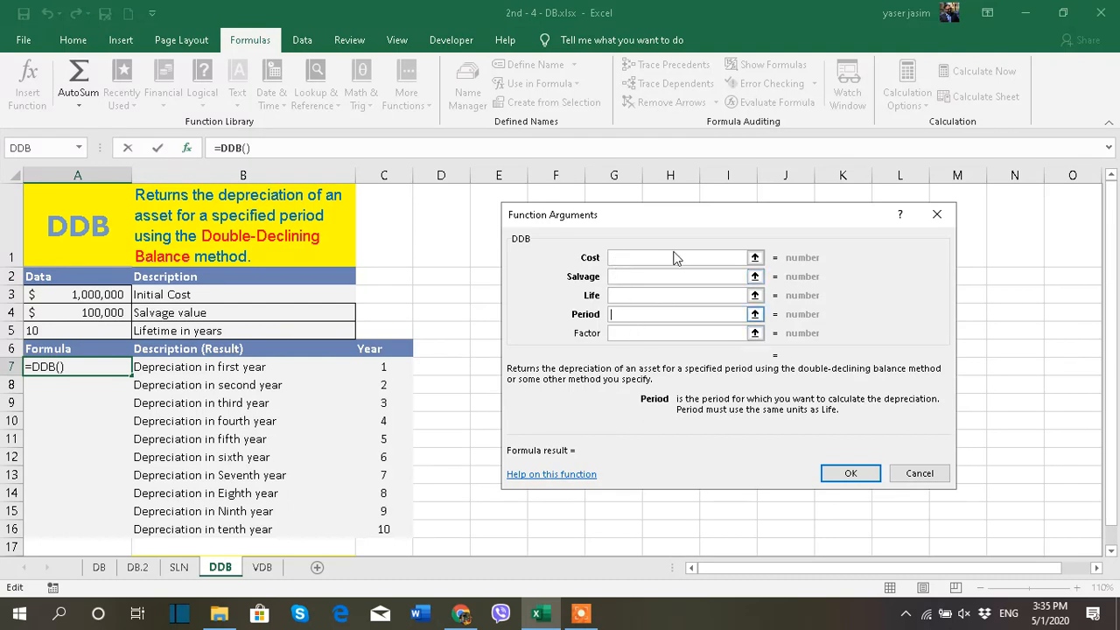
{"action": "left_click", "coordinate": [936, 214]}
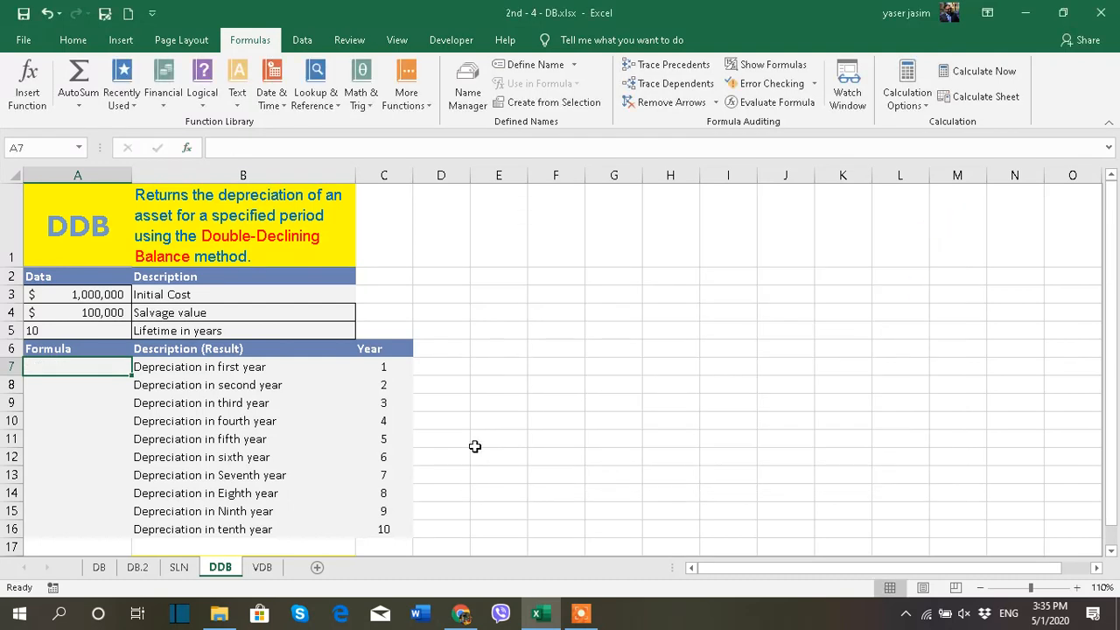
Step: Start a DDB formula in cell A7 with the absolute reference $A$3 as its cost argument
{"action": "left_click", "coordinate": [479, 423]}
{"action": "left_click", "coordinate": [112, 368]}
{"action": "type", "text": "="}
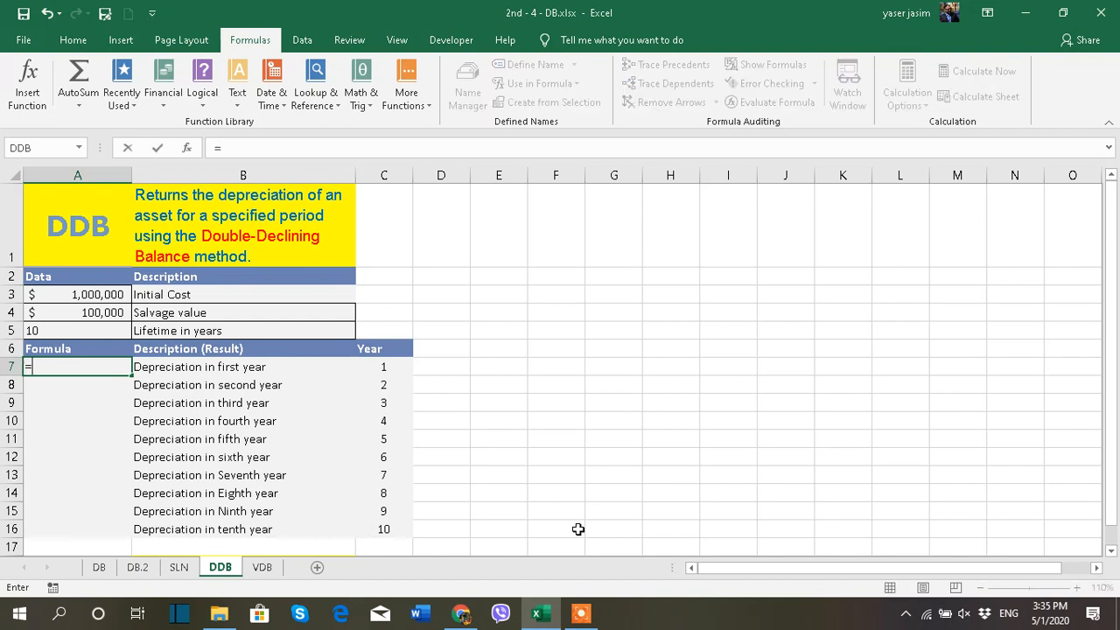
{"action": "type", "text": "dbb"}
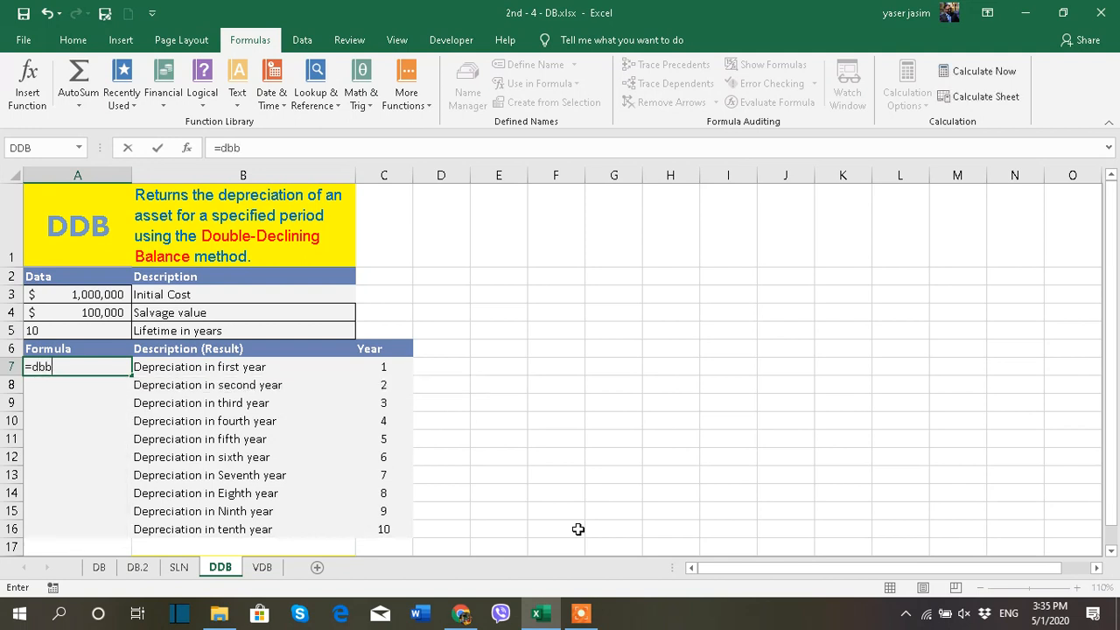
{"action": "key", "text": "BackSpace"}
{"action": "key", "text": "BackSpace"}
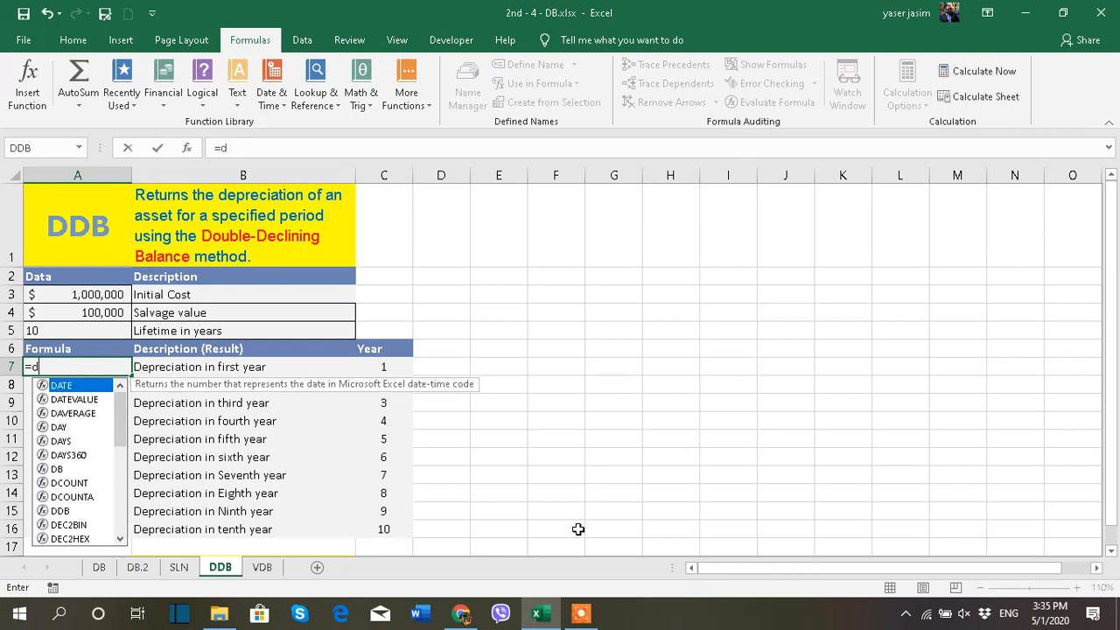
{"action": "type", "text": "db"}
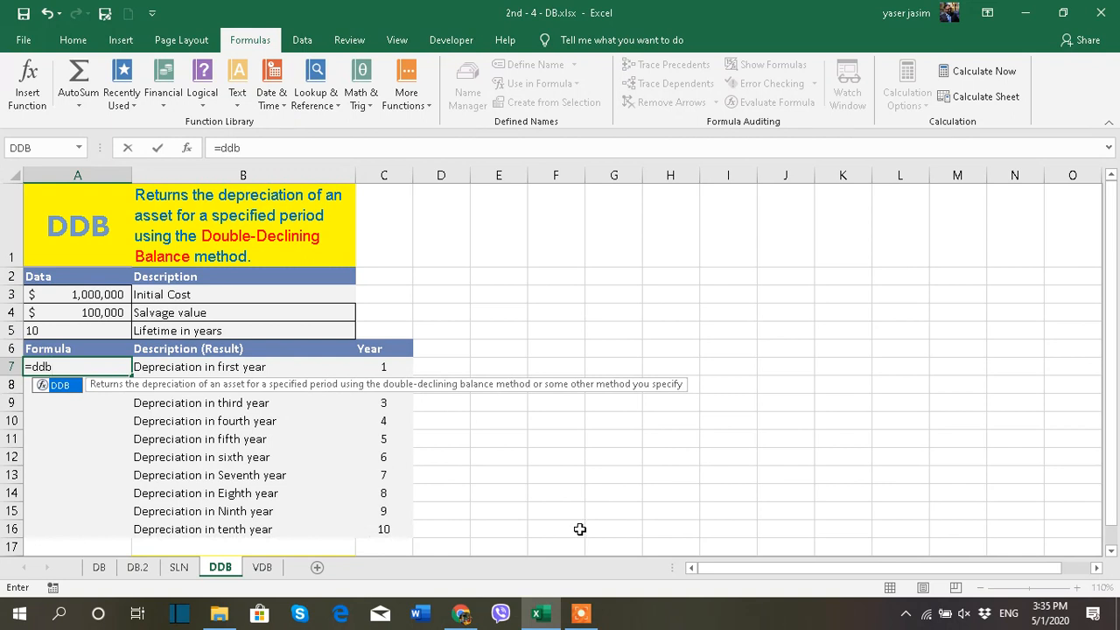
{"action": "double_click", "coordinate": [73, 386]}
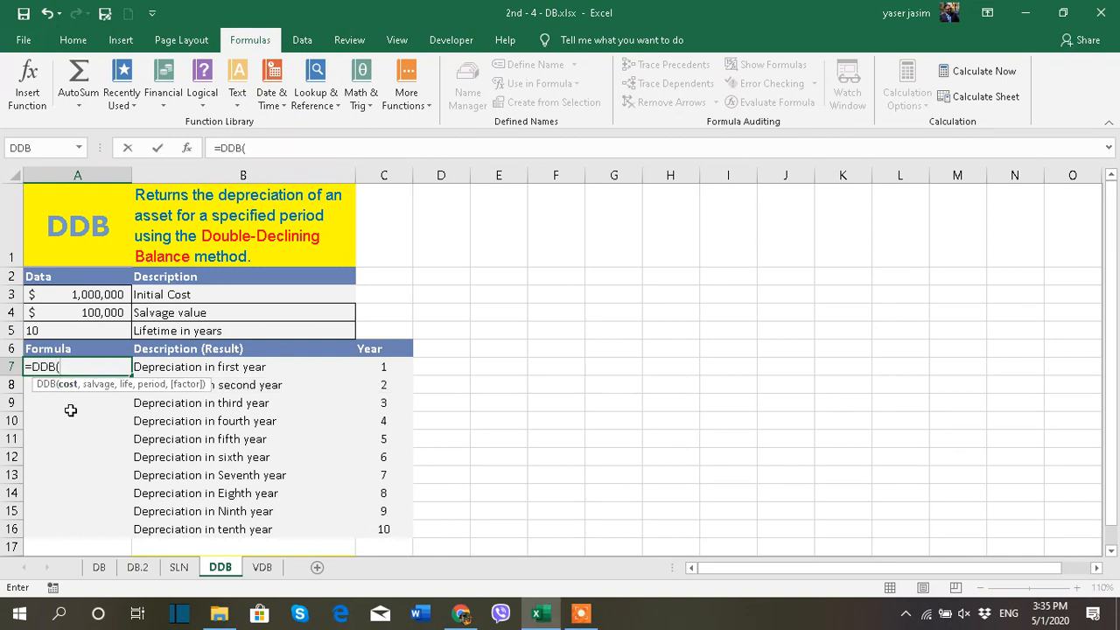
{"action": "left_click", "coordinate": [94, 298]}
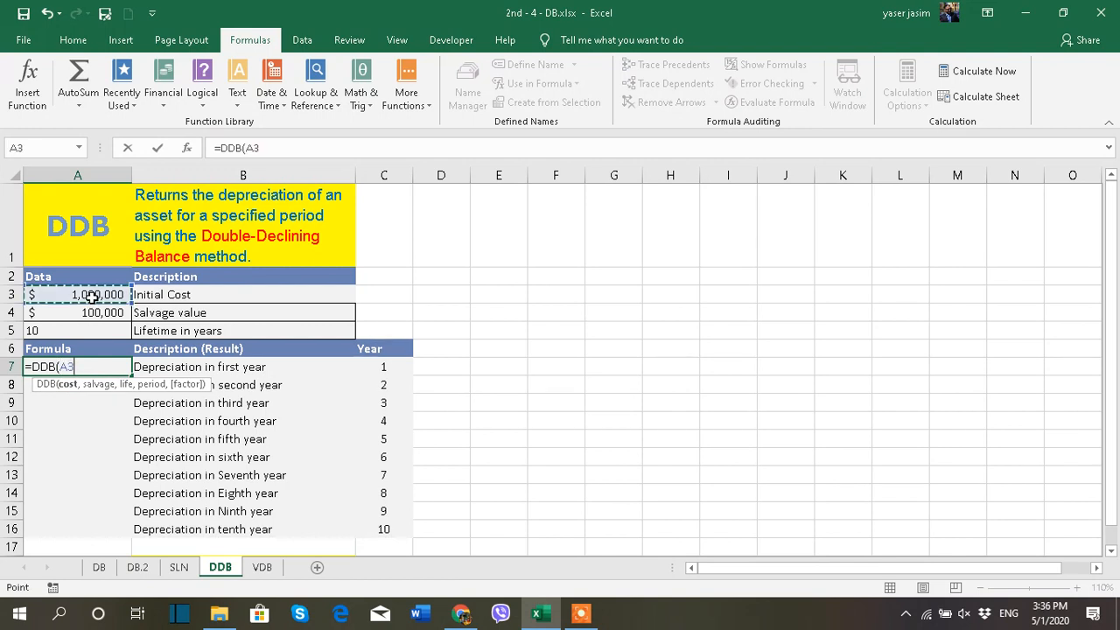
{"action": "key", "text": "F4"}
{"action": "type", "text": ","}
{"action": "left_click", "coordinate": [116, 315]}
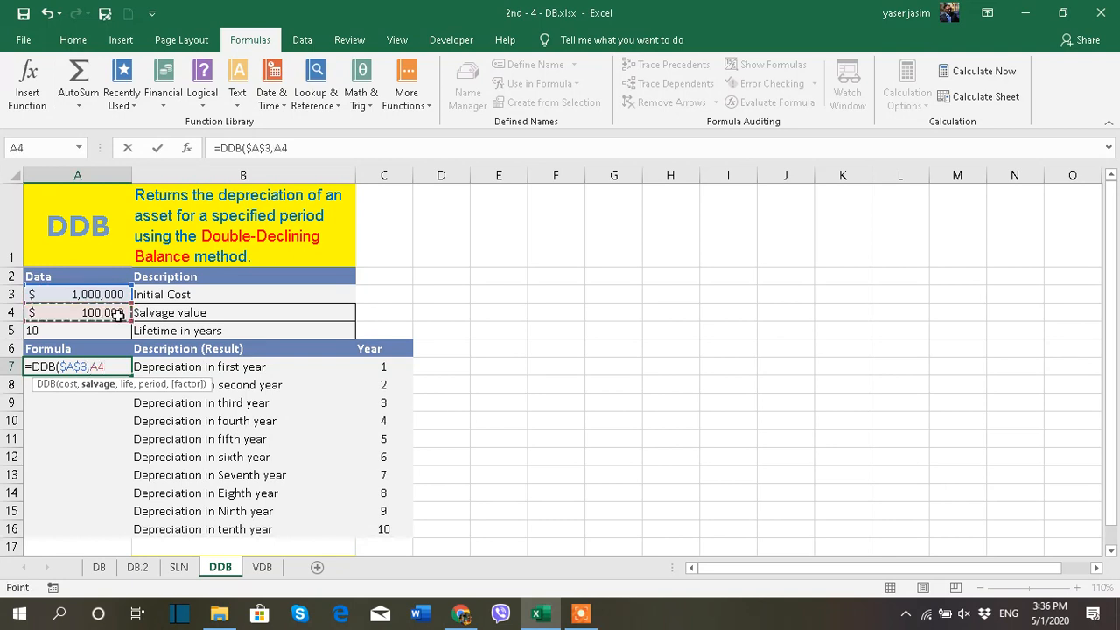
{"action": "key", "text": "F4"}
{"action": "left_click", "coordinate": [120, 333]}
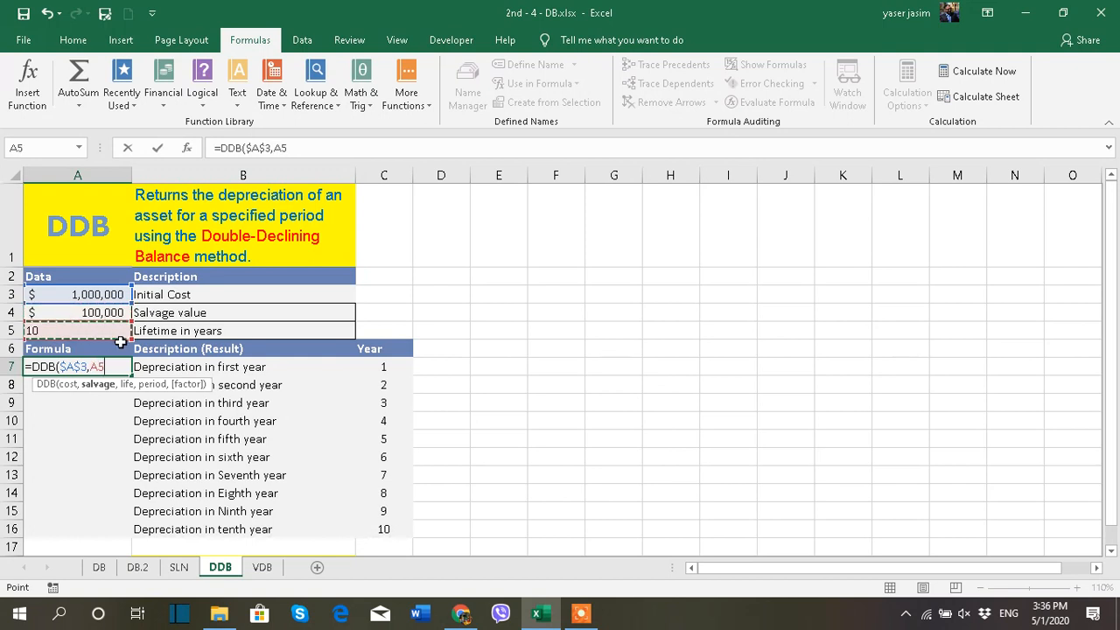
{"action": "key", "text": "F4"}
{"action": "type", "text": ","}
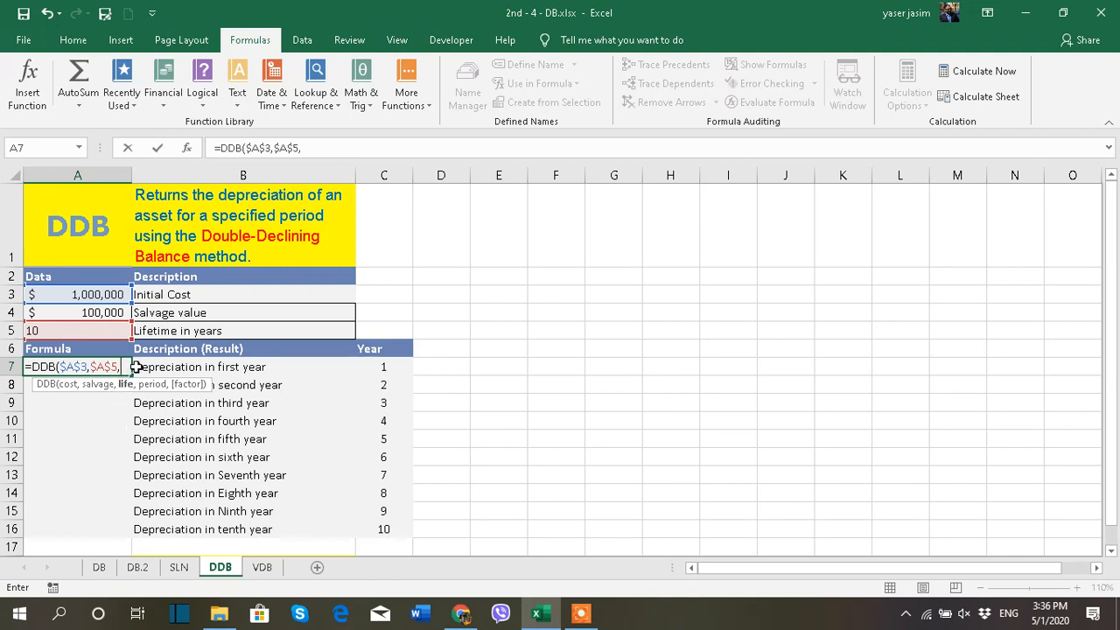
{"action": "key", "text": "BackSpace"}
{"action": "key", "text": "BackSpace"}
{"action": "key", "text": "BackSpace"}
{"action": "key", "text": "BackSpace"}
{"action": "key", "text": "BackSpace"}
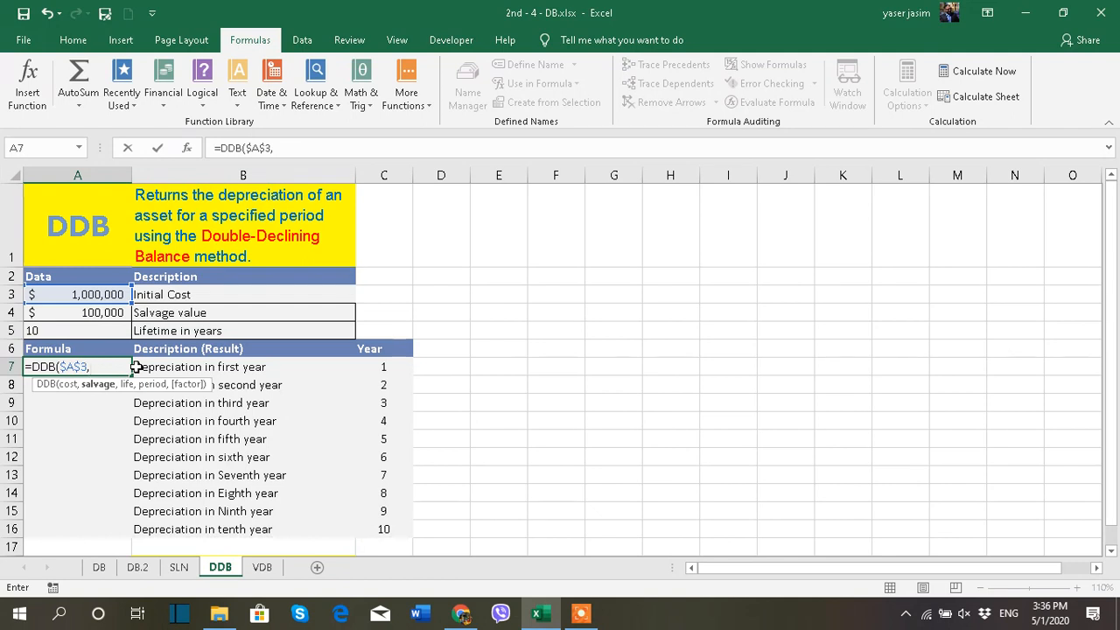
Step: Complete the A7 formula with absolute references $A$4 for salvage and $A$5 for life, and C7 as the period
{"action": "left_click", "coordinate": [90, 313]}
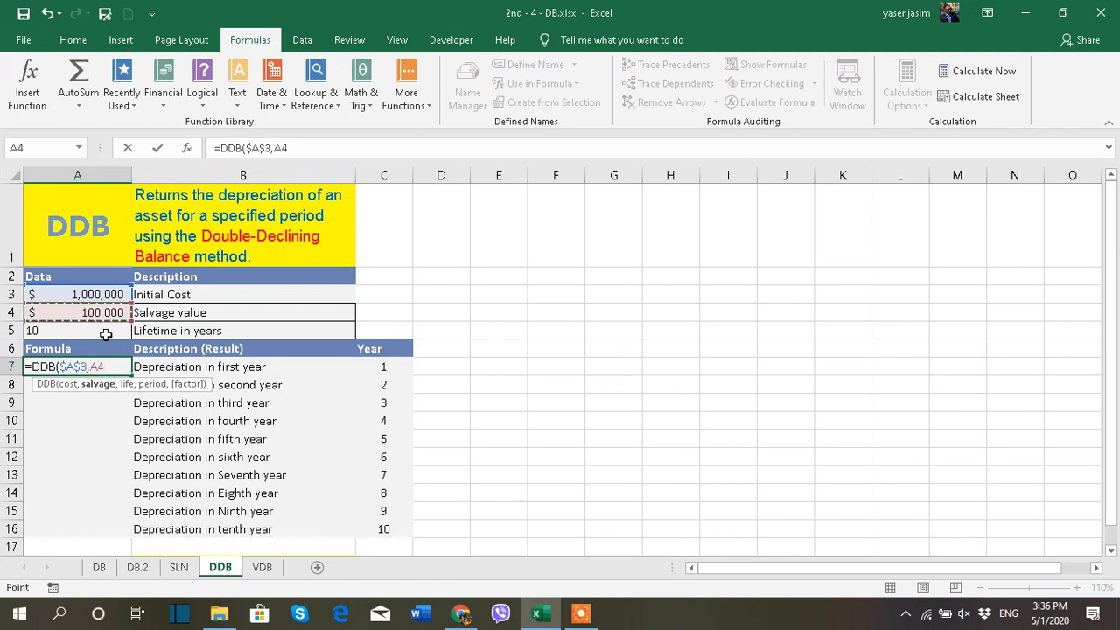
{"action": "key", "text": "F4"}
{"action": "type", "text": ","}
{"action": "left_click", "coordinate": [102, 334]}
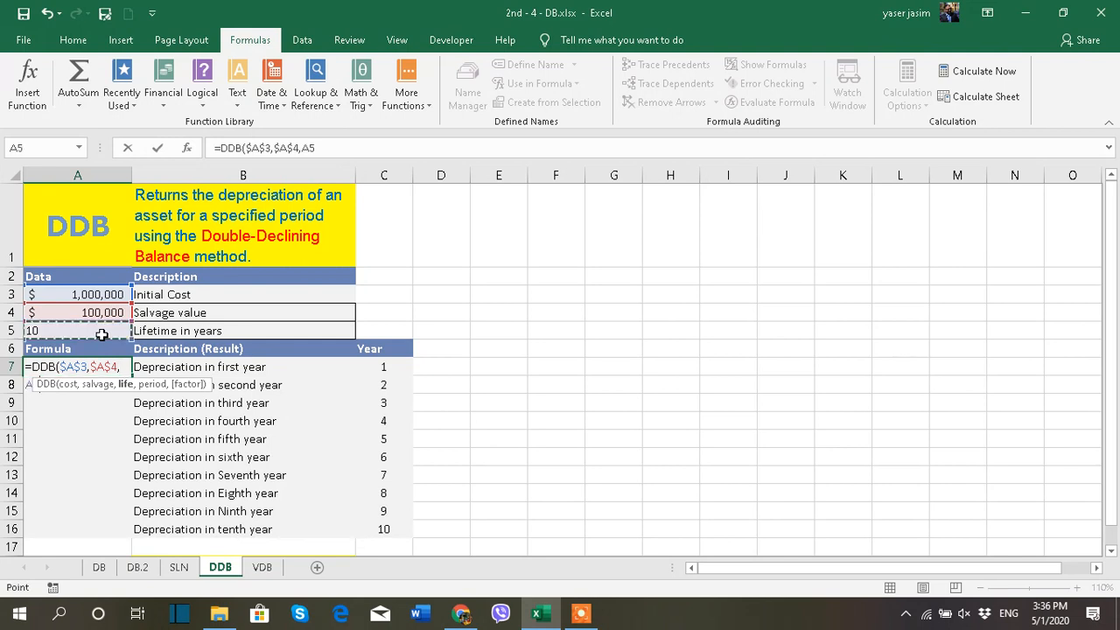
{"action": "key", "text": "F4"}
{"action": "type", "text": ","}
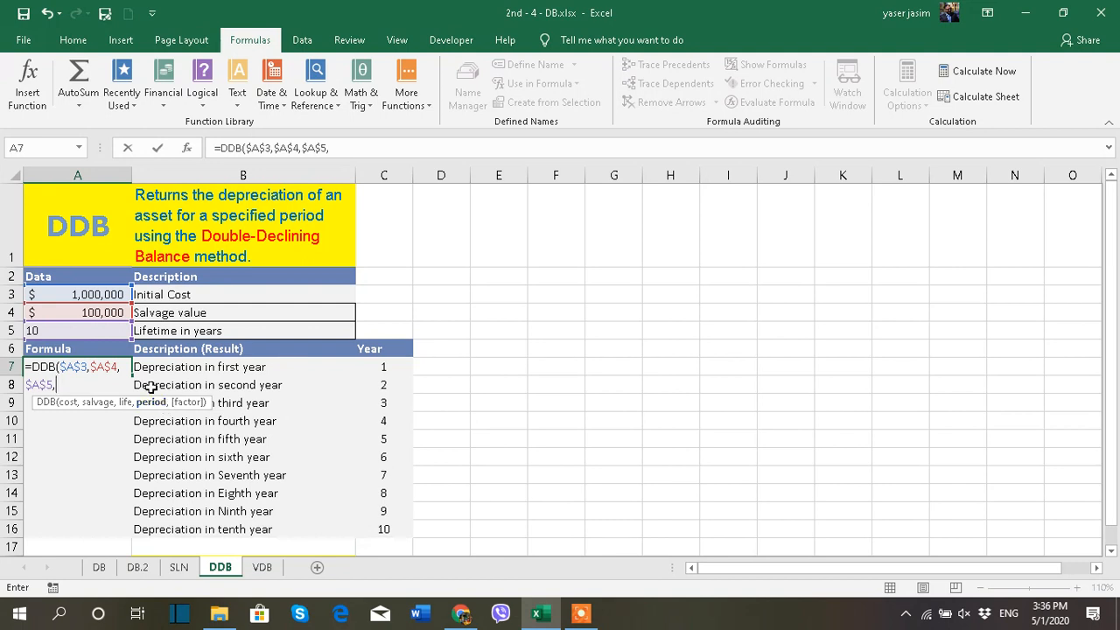
{"action": "left_click", "coordinate": [383, 368]}
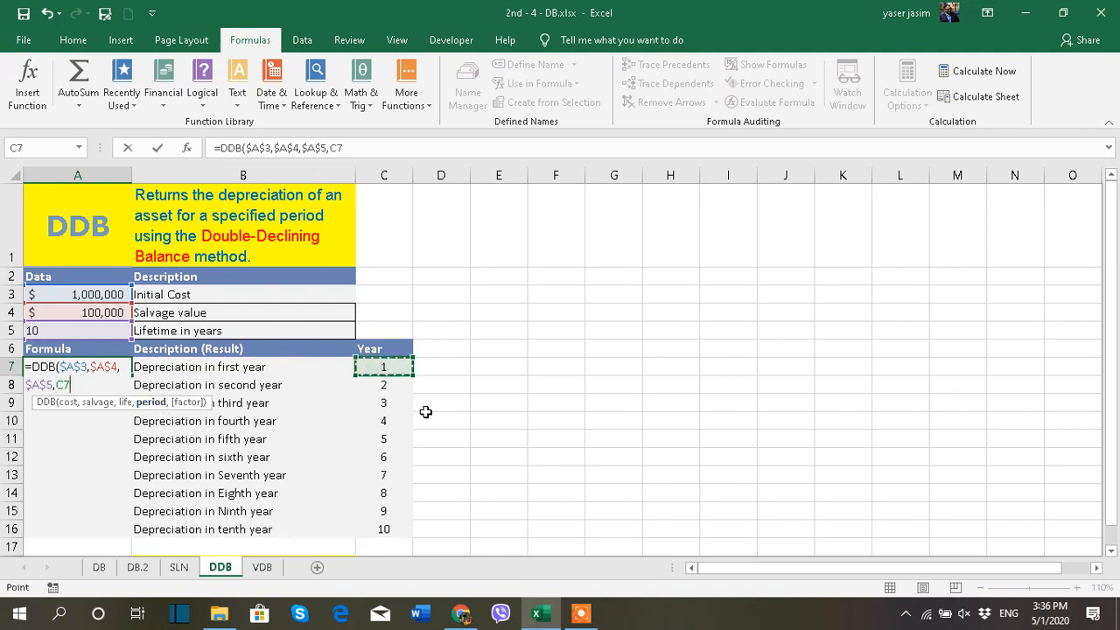
{"action": "type", "text": ")"}
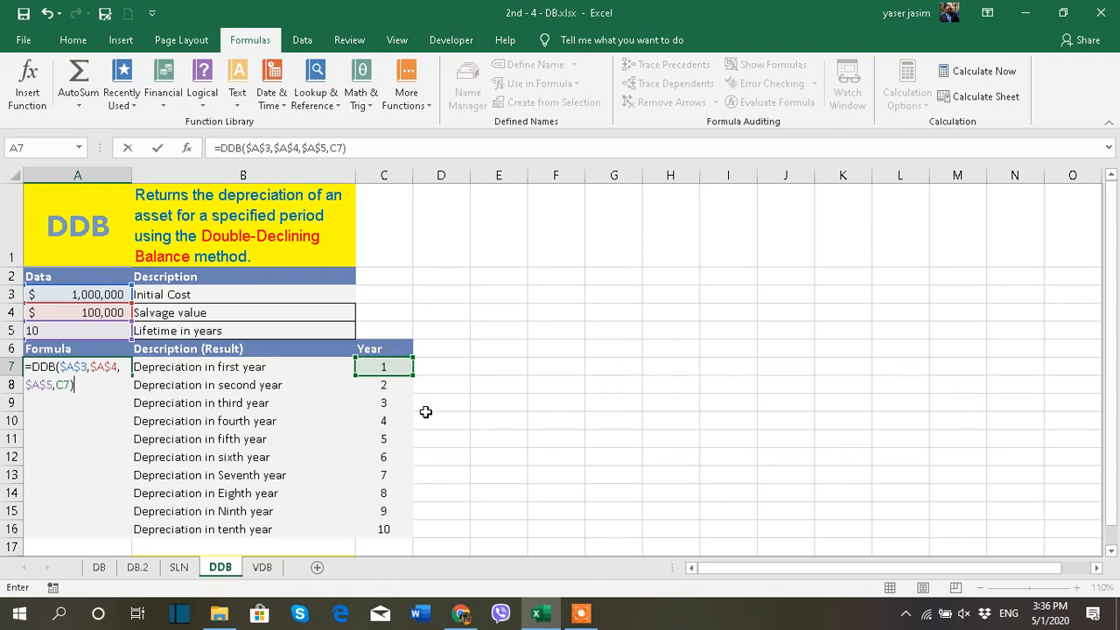
{"action": "key", "text": "Return"}
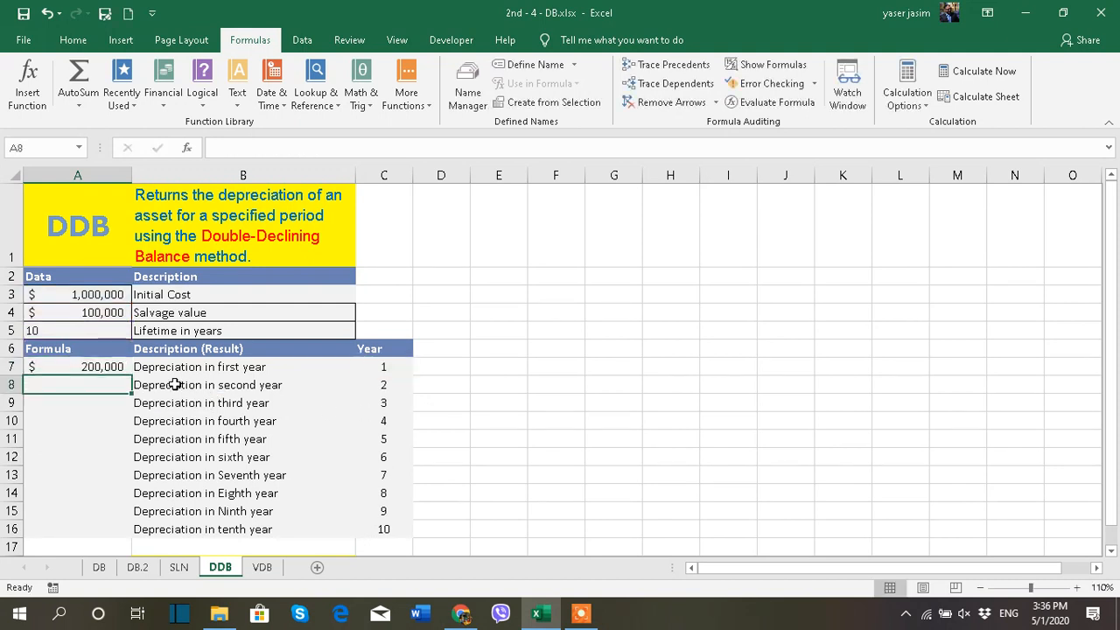
Step: Fill the first-year depreciation formula in A7 down through A16 for all ten years
{"action": "left_click", "coordinate": [112, 361]}
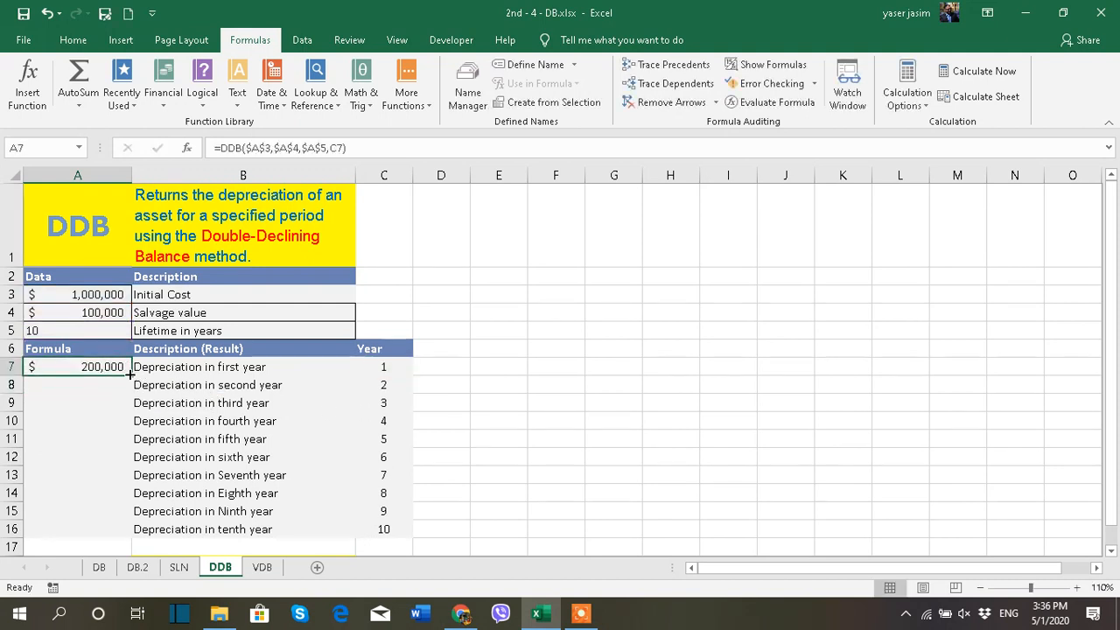
{"action": "left_click_drag", "start_coordinate": [129, 374], "coordinate": [120, 532]}
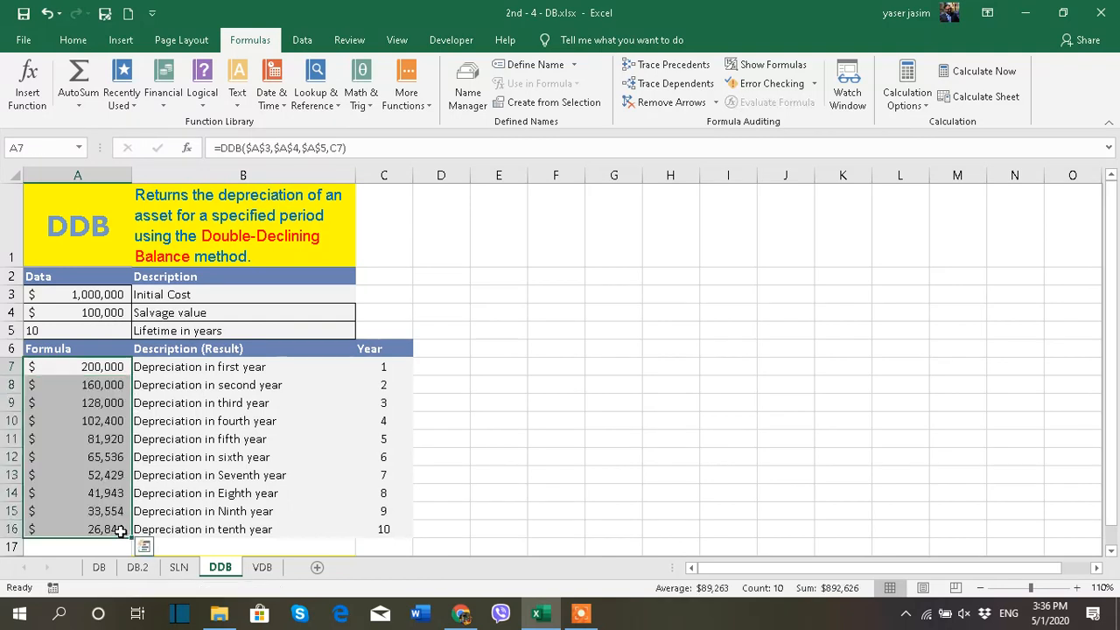
{"action": "left_click", "coordinate": [521, 457]}
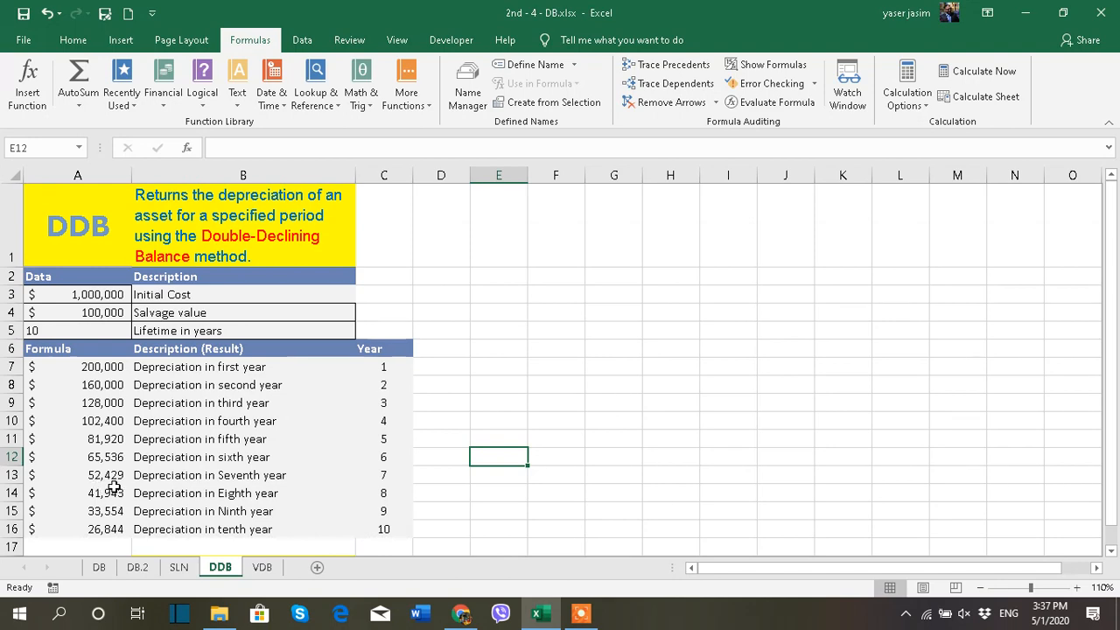
Step: Total the yearly depreciation in cell A18 with an automatic sum of A7:A17
{"action": "scroll", "coordinate": [105, 486], "scroll_direction": "down", "scroll_amount": 1}
{"action": "left_click", "coordinate": [70, 446]}
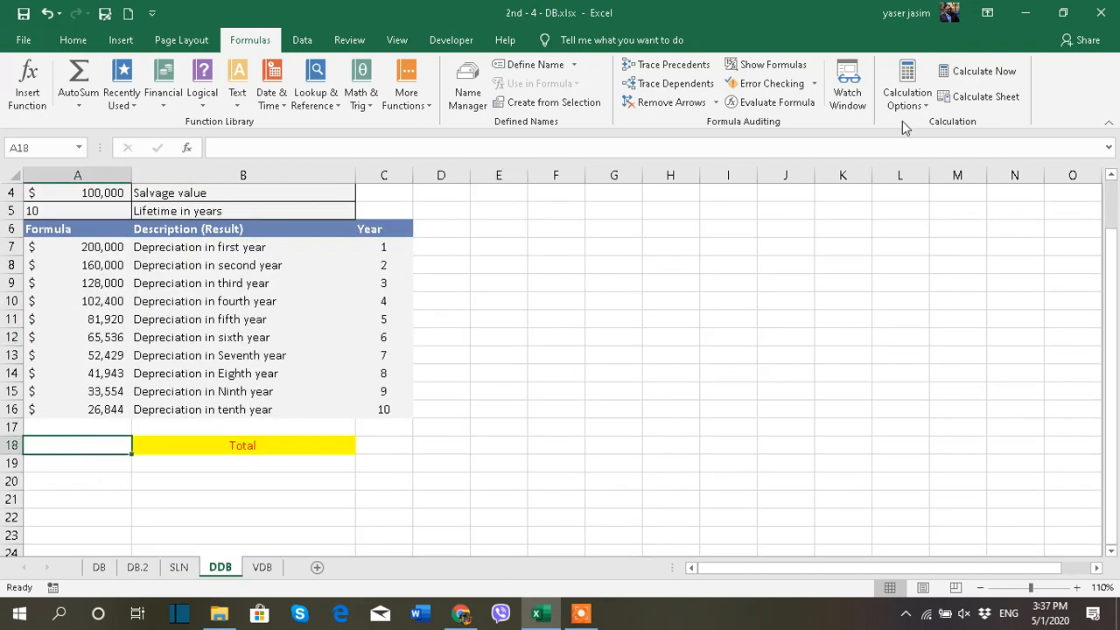
{"action": "left_click", "coordinate": [72, 40]}
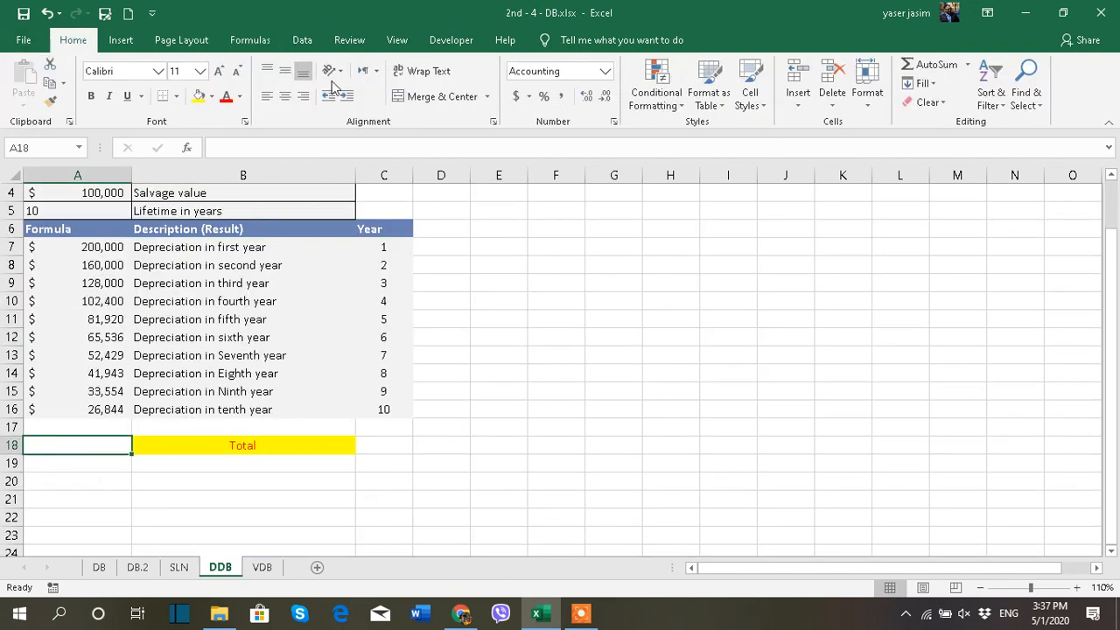
{"action": "left_click", "coordinate": [918, 65]}
{"action": "key", "text": "Return"}
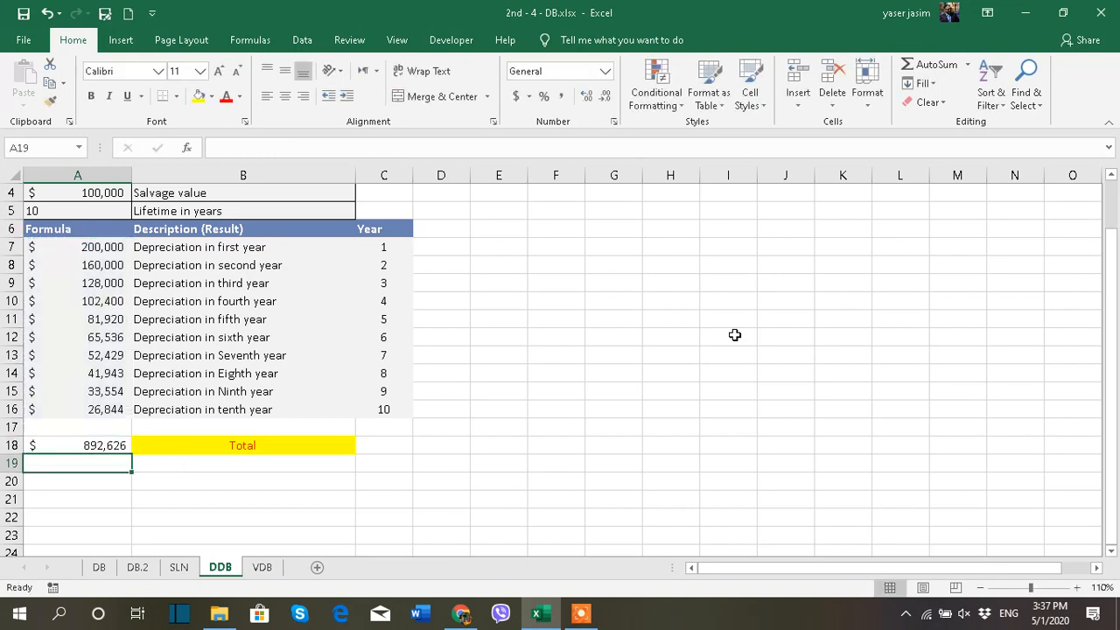
{"action": "left_click", "coordinate": [113, 431]}
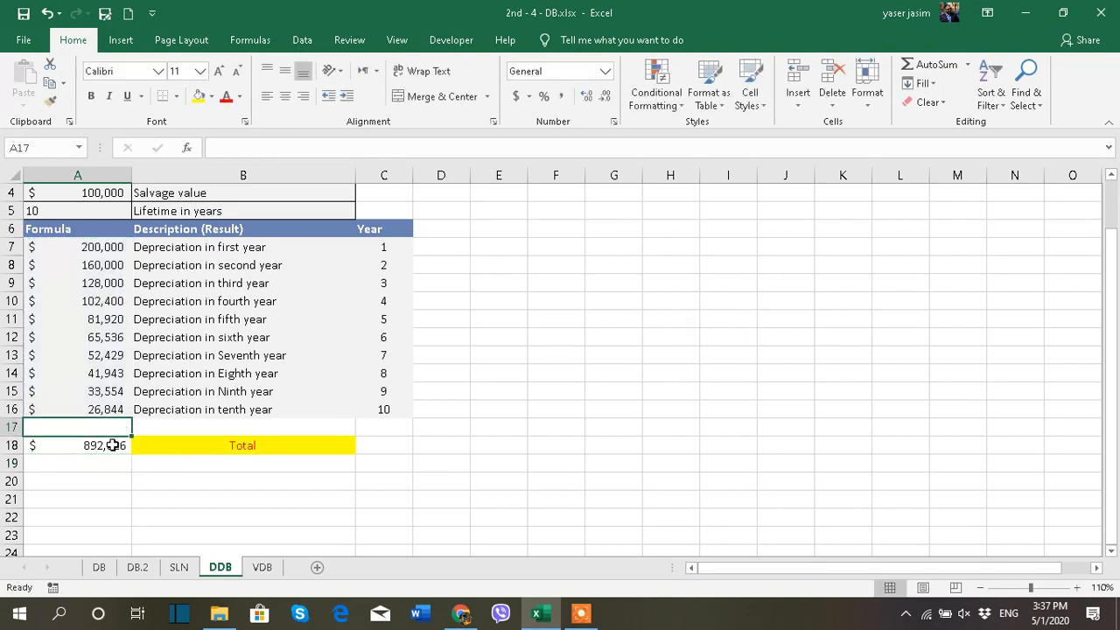
{"action": "left_click", "coordinate": [111, 442]}
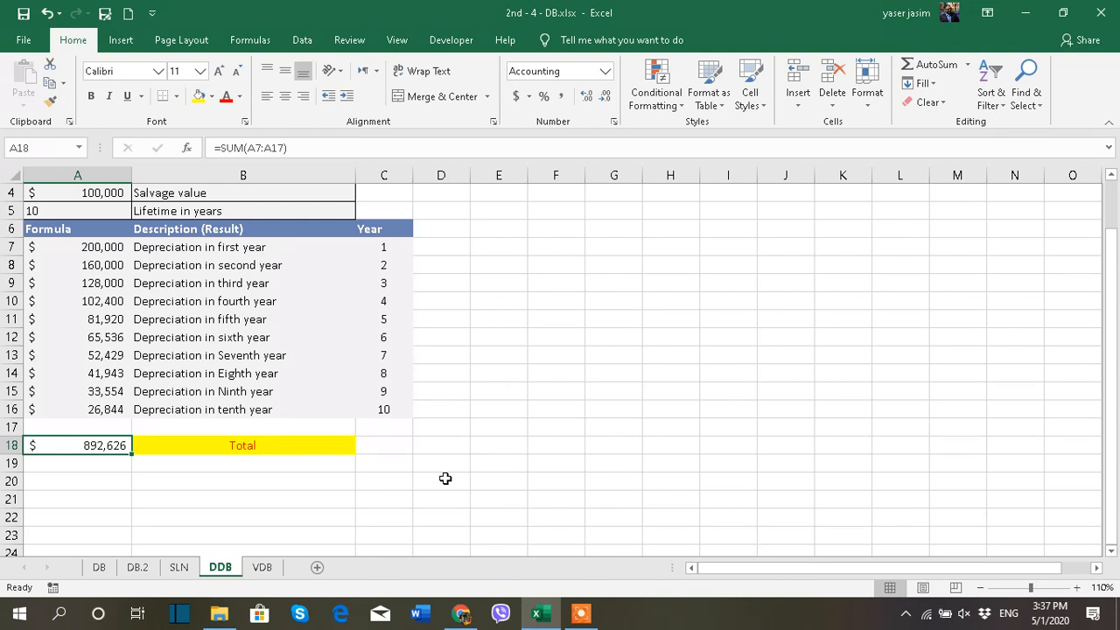
{"action": "scroll", "coordinate": [368, 467], "scroll_direction": "up", "scroll_amount": 1}
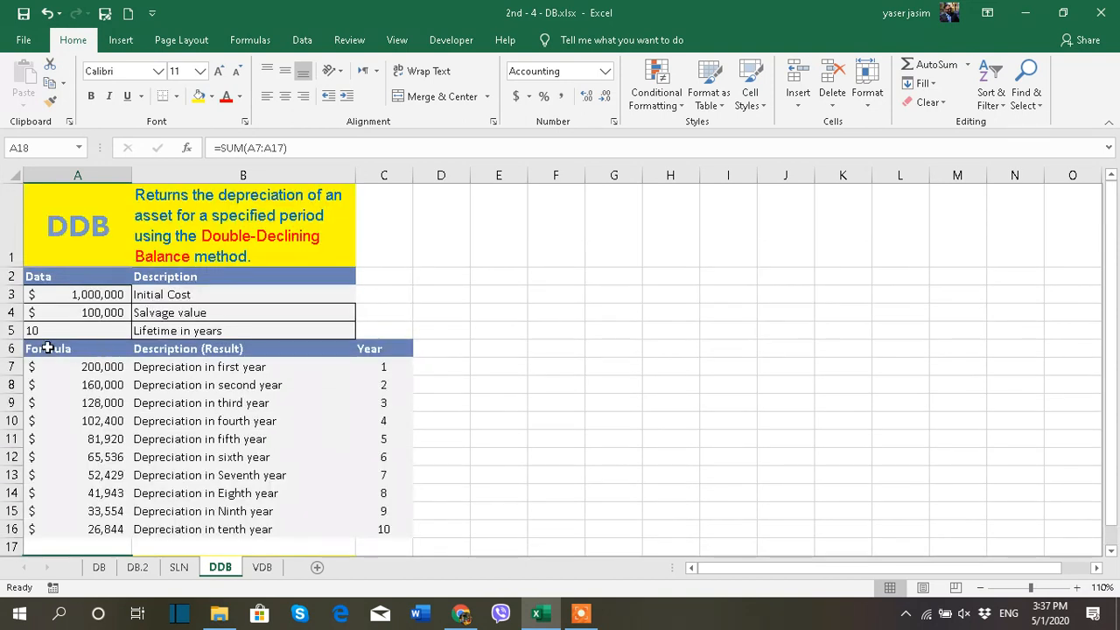
{"action": "left_click", "coordinate": [591, 615]}
{"action": "left_click", "coordinate": [604, 587]}
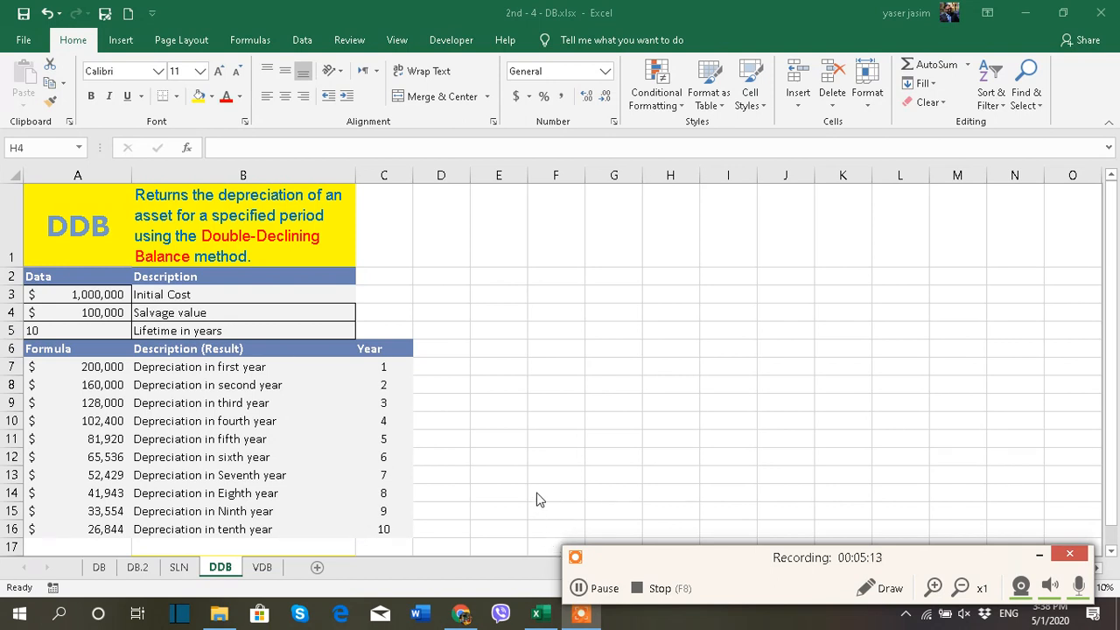
Step: Switch to the VDB sheet and examine the formula cells in A7:A10 and their depreciation period descriptions
{"action": "left_click", "coordinate": [264, 567]}
{"action": "left_click", "coordinate": [264, 567]}
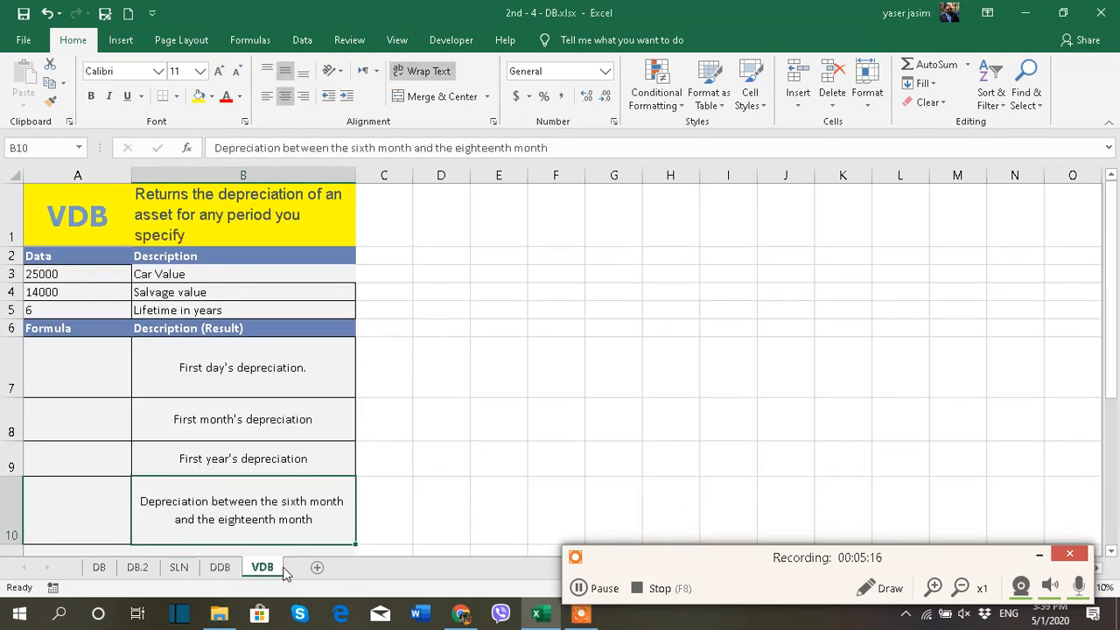
{"action": "left_click", "coordinate": [1039, 554]}
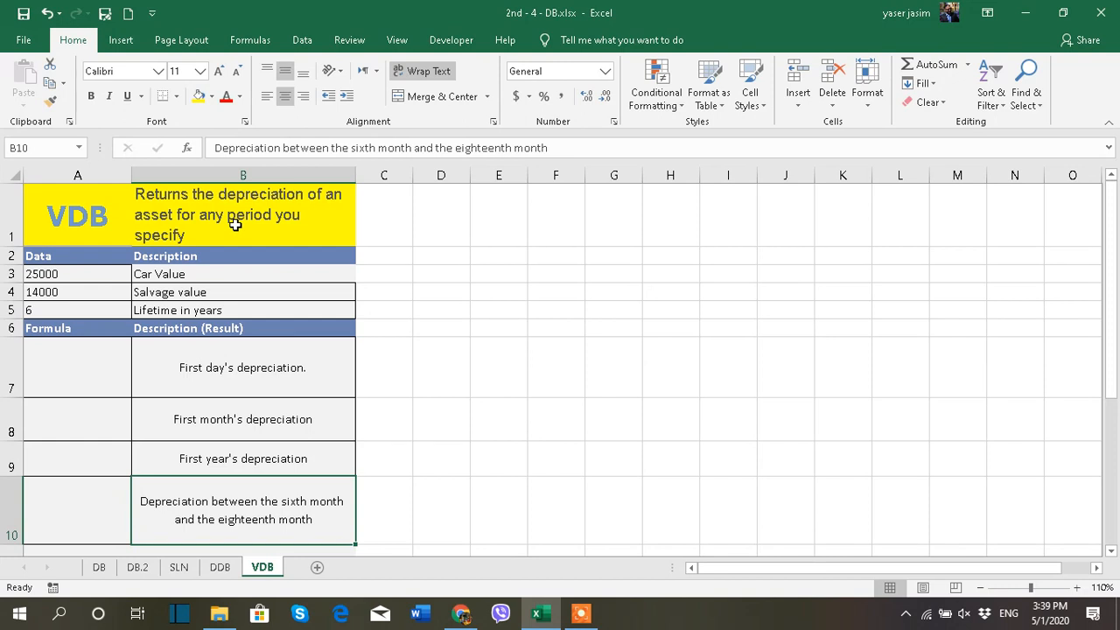
{"action": "left_click", "coordinate": [125, 374]}
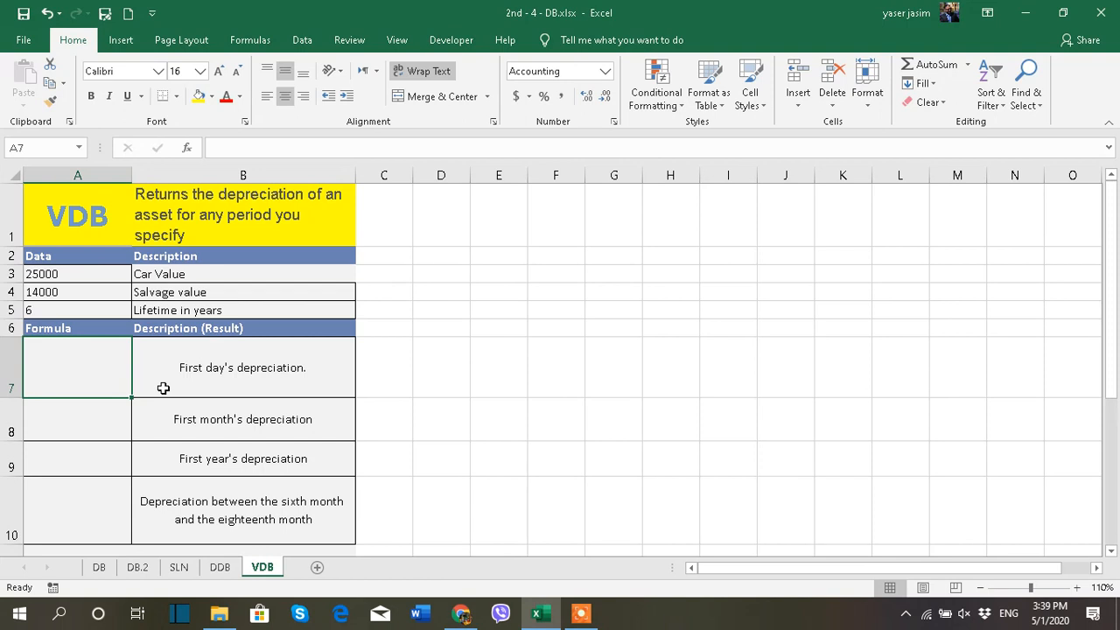
{"action": "left_click", "coordinate": [273, 412]}
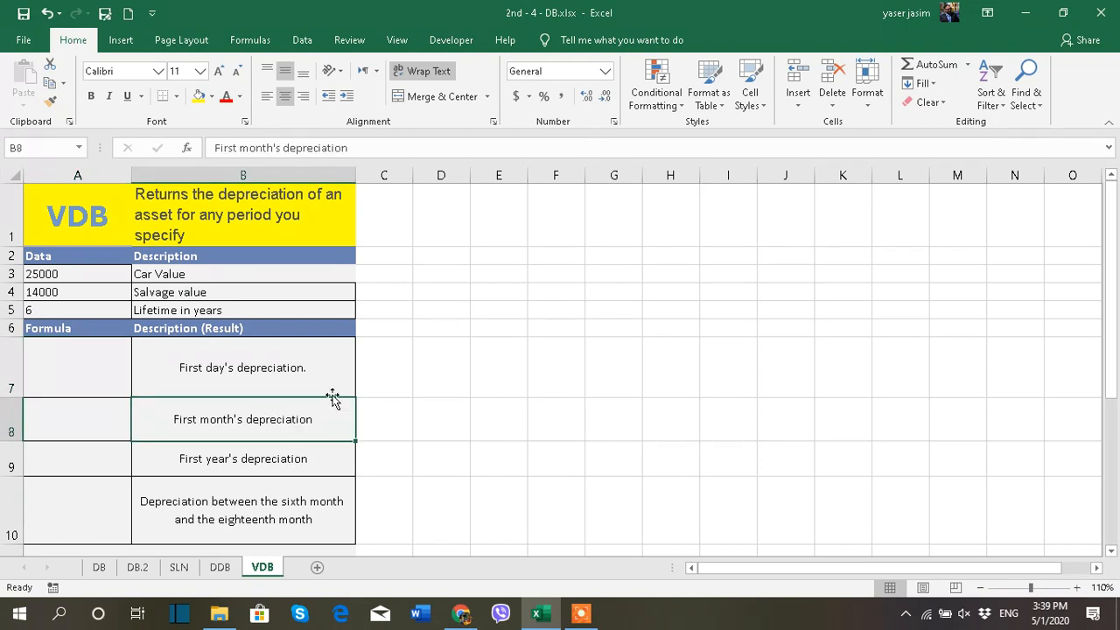
{"action": "left_click", "coordinate": [53, 464]}
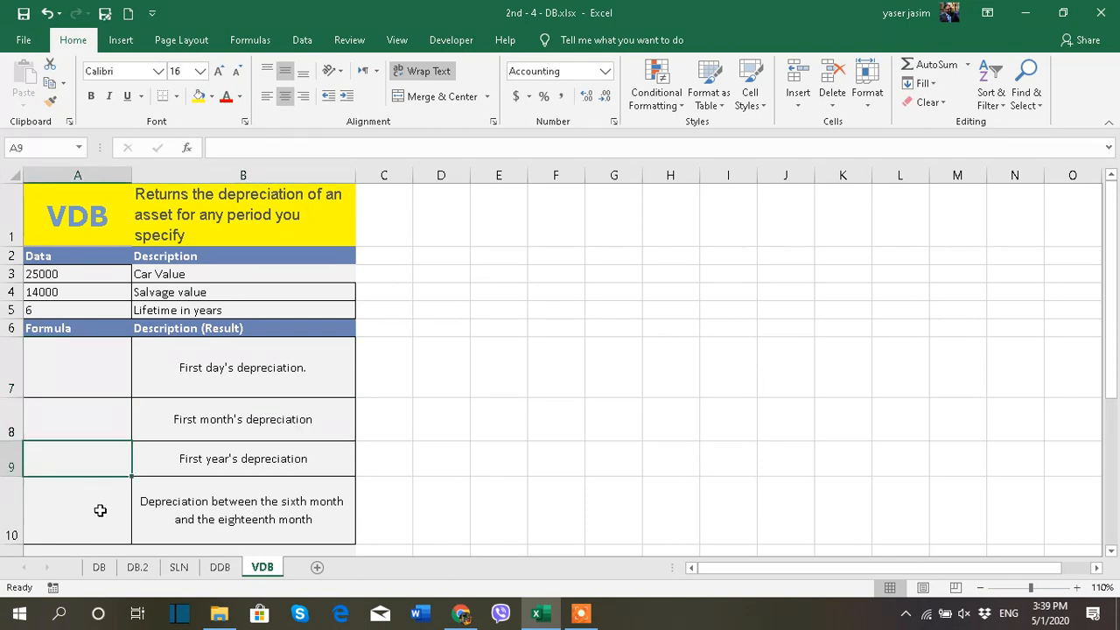
{"action": "left_click", "coordinate": [103, 511]}
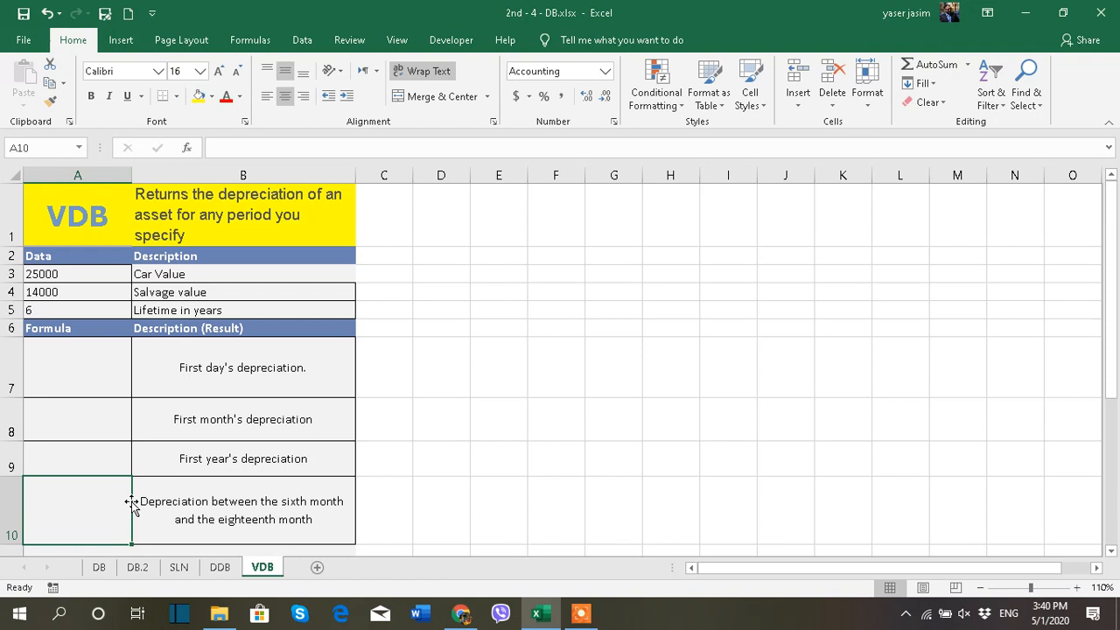
{"action": "left_click", "coordinate": [283, 364]}
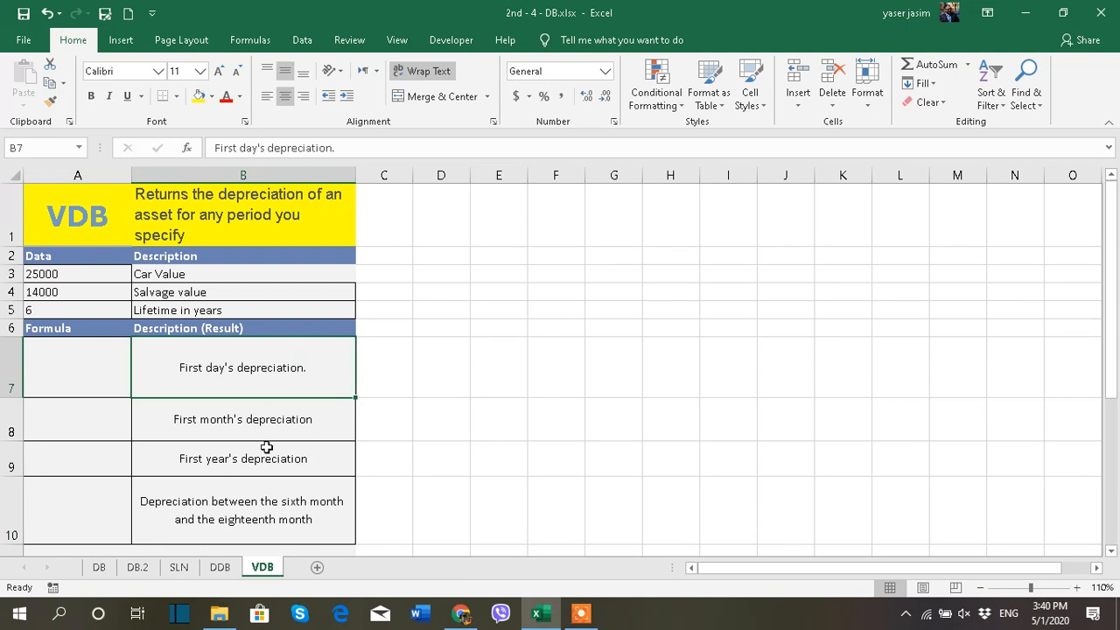
{"action": "left_click", "coordinate": [253, 515]}
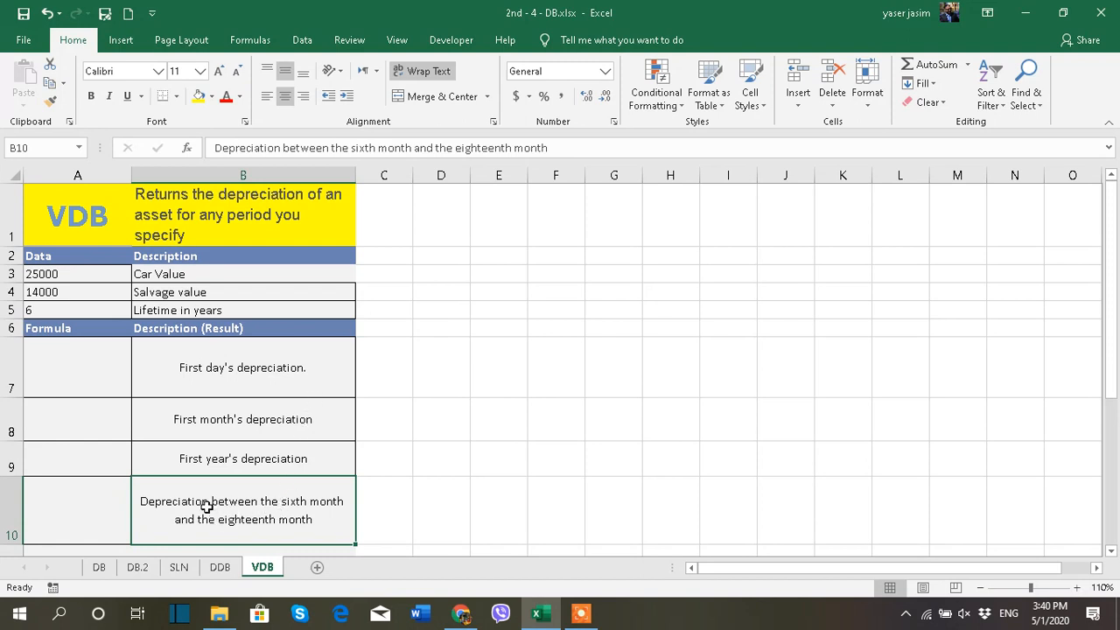
{"action": "left_click", "coordinate": [445, 395]}
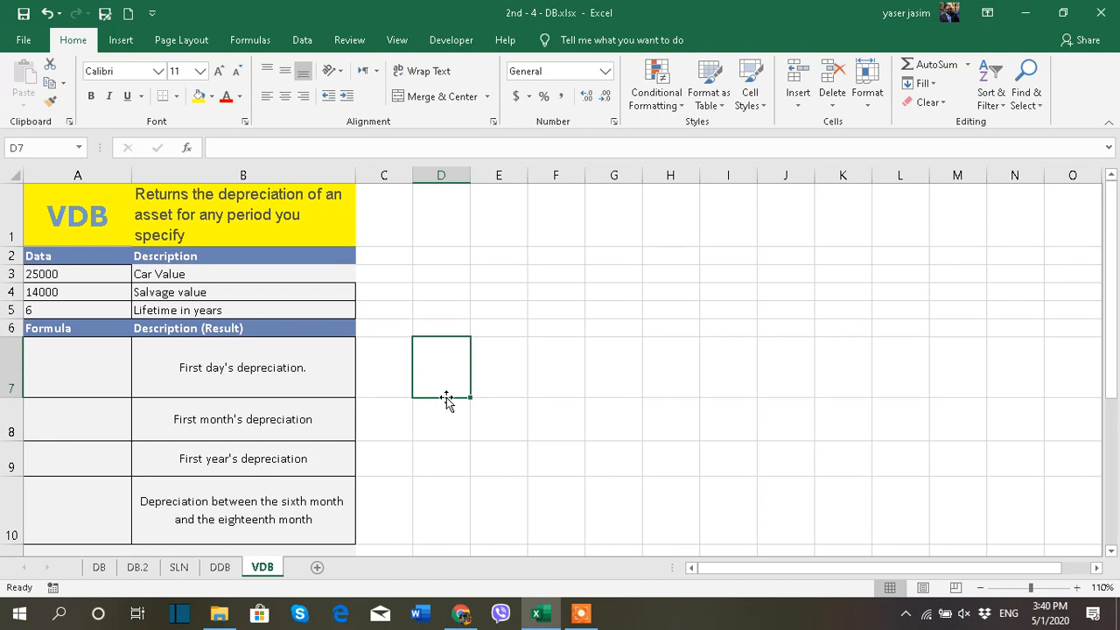
Step: Start a VDB formula in A7 using A3 as the cost, A4 as the salvage value and A5 as the life
{"action": "left_click", "coordinate": [67, 383]}
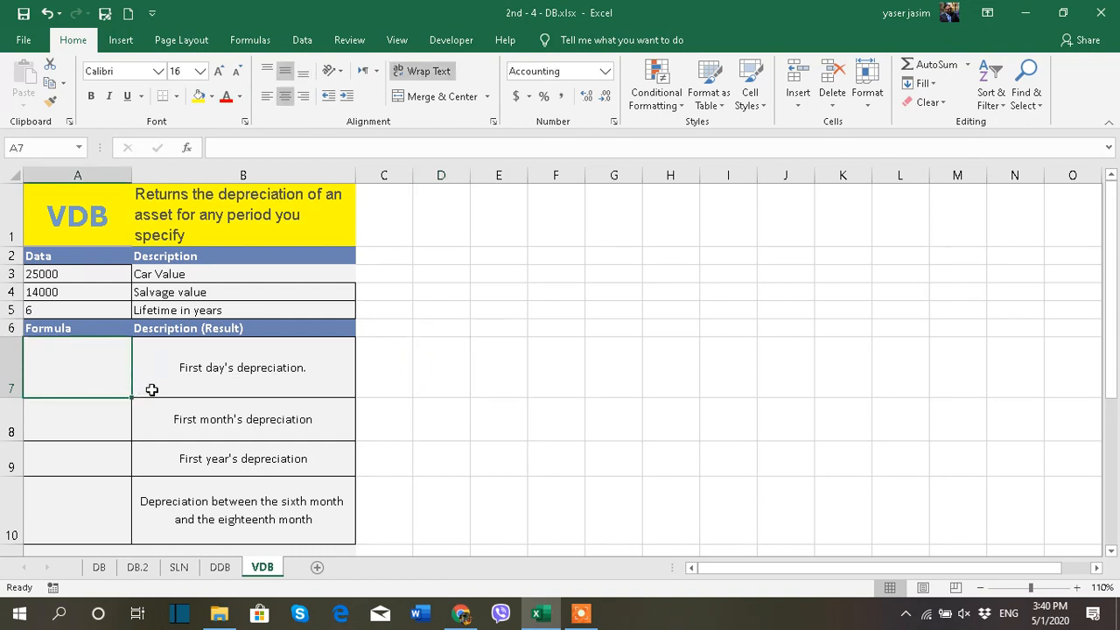
{"action": "type", "text": "=vd"}
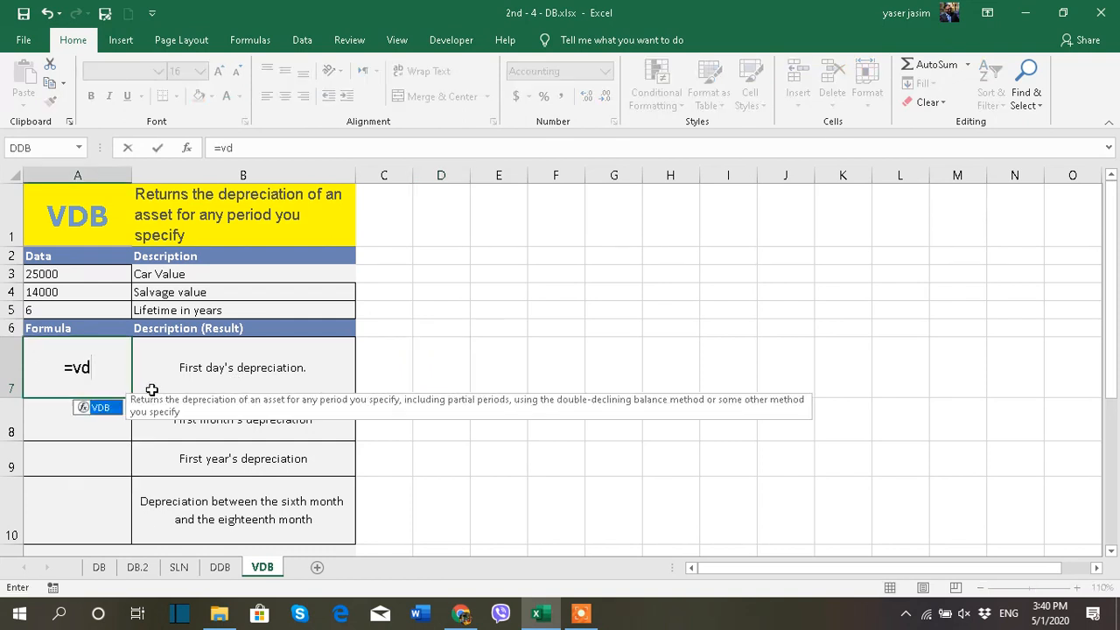
{"action": "type", "text": "b"}
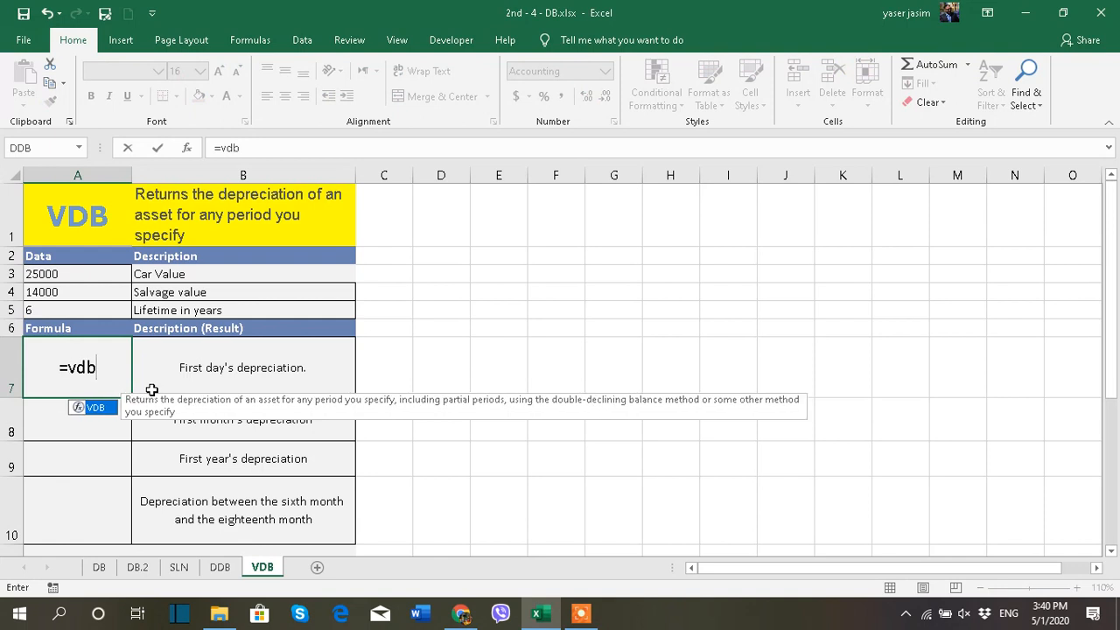
{"action": "double_click", "coordinate": [98, 408]}
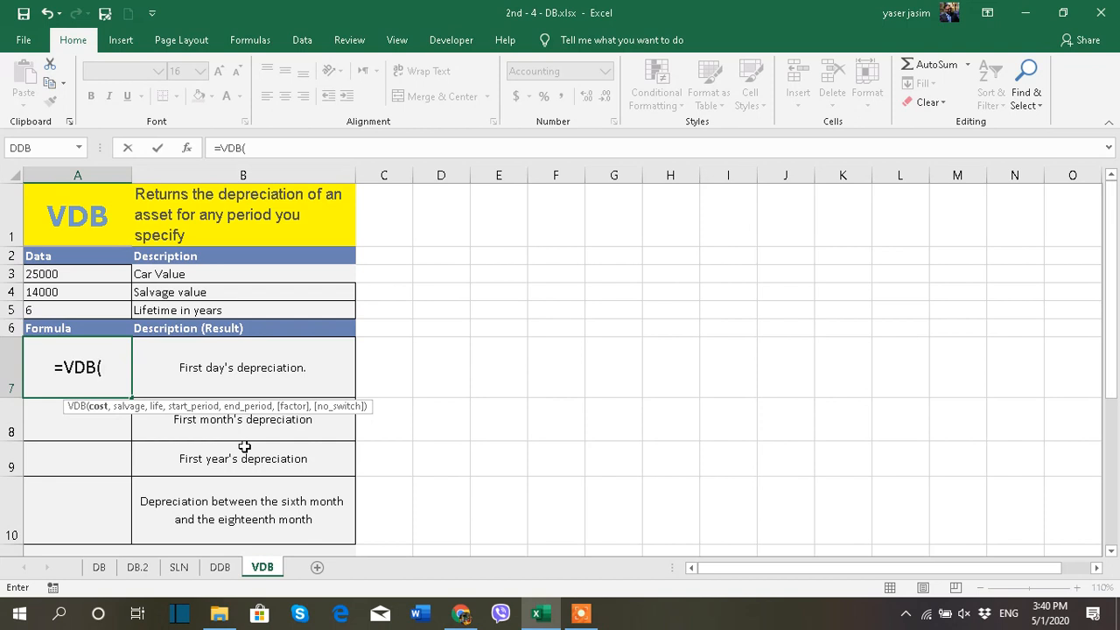
{"action": "left_click", "coordinate": [70, 275]}
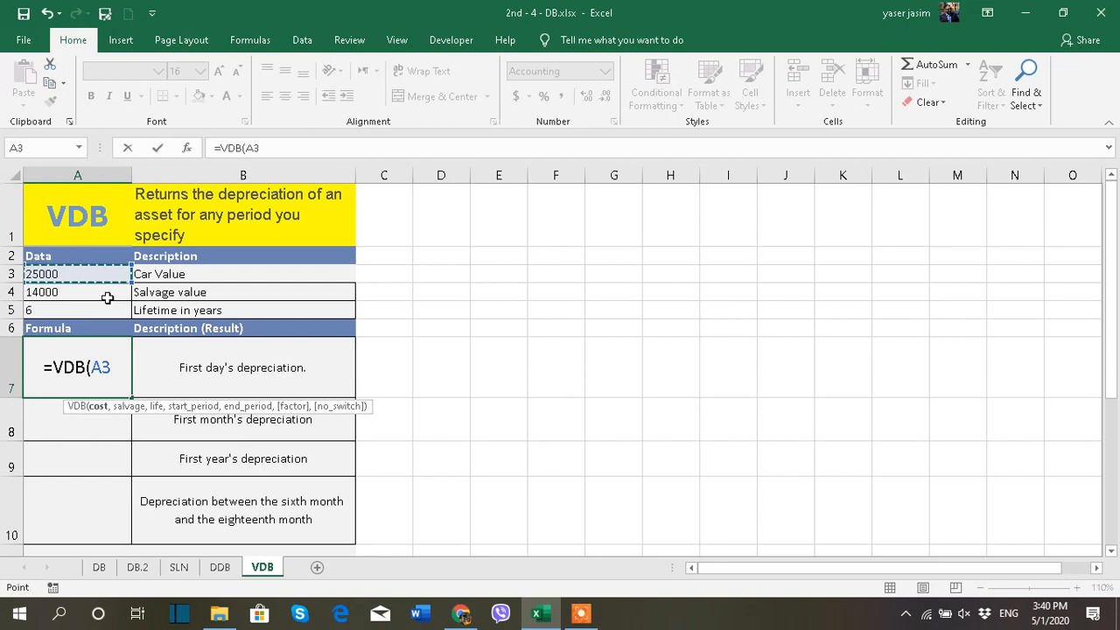
{"action": "type", "text": ","}
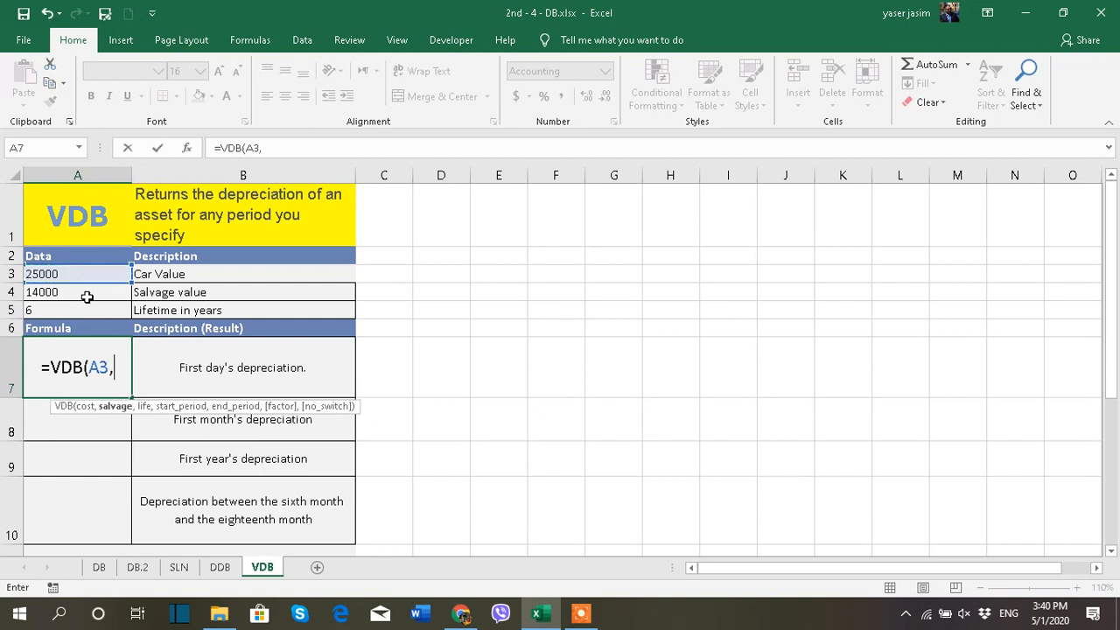
{"action": "left_click", "coordinate": [76, 298]}
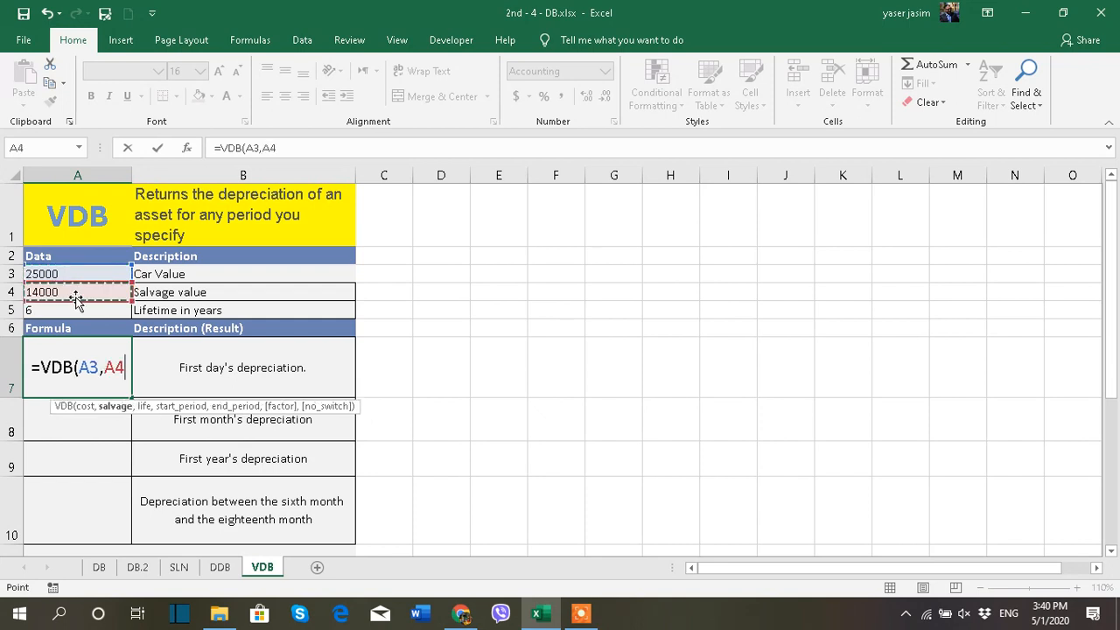
{"action": "type", "text": ","}
{"action": "left_click", "coordinate": [80, 310]}
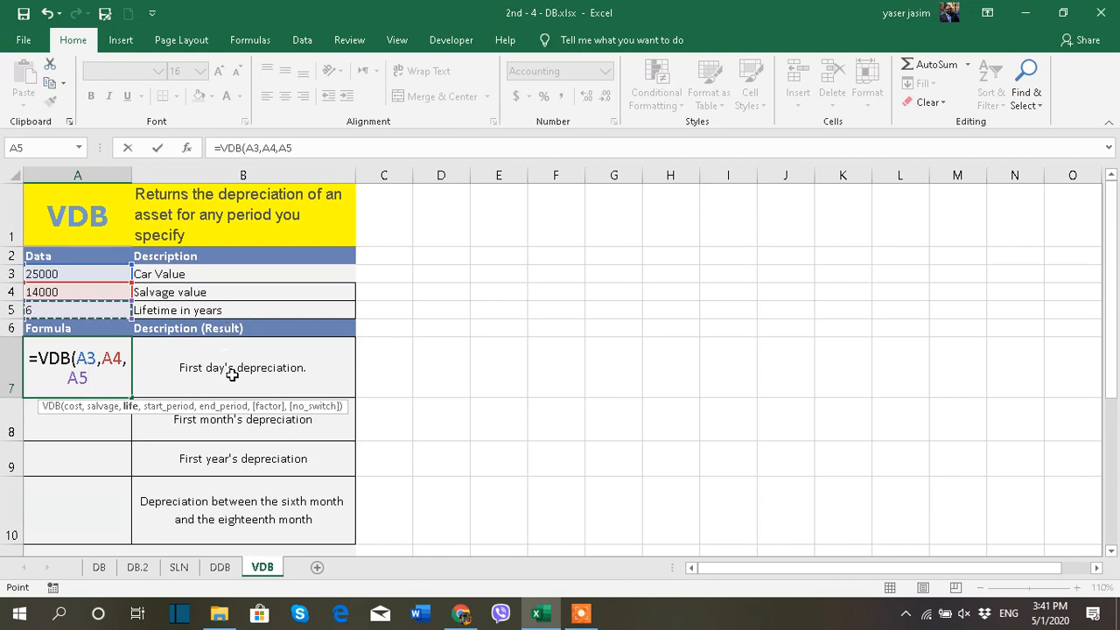
Step: Complete the A7 formula by multiplying the life by 365 days and setting start period 0 and end period 1
{"action": "type", "text": "*365"}
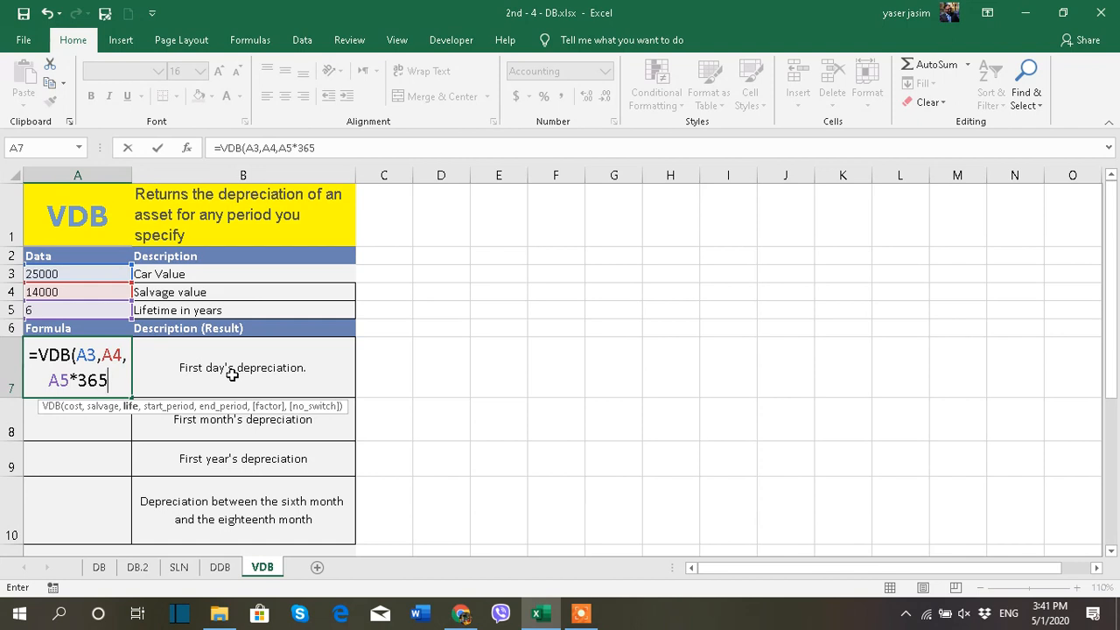
{"action": "type", "text": ","}
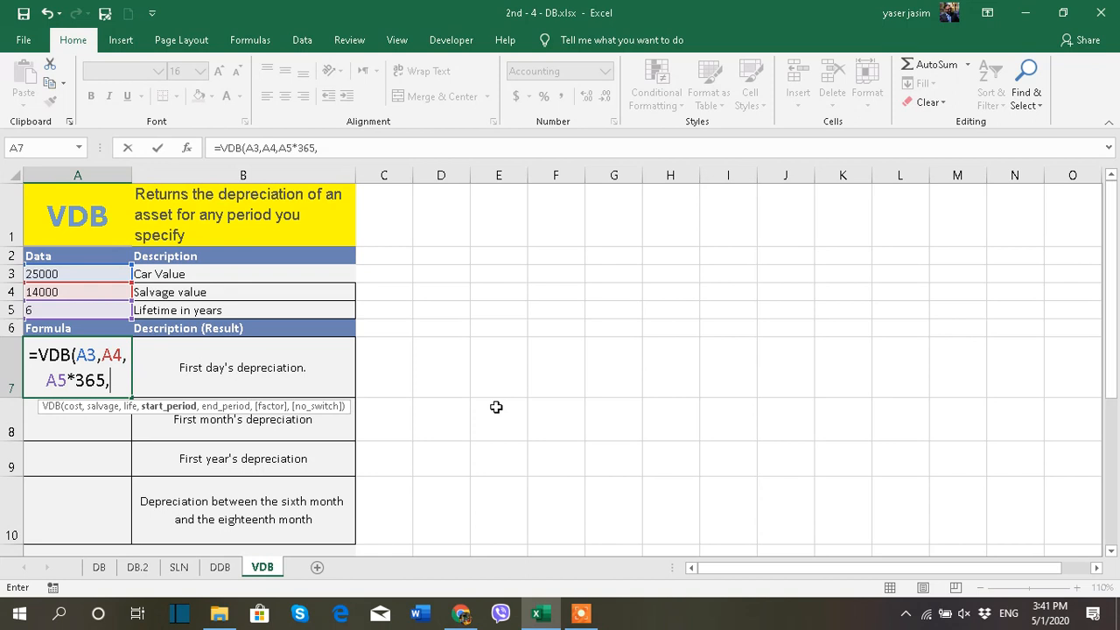
{"action": "type", "text": "0"}
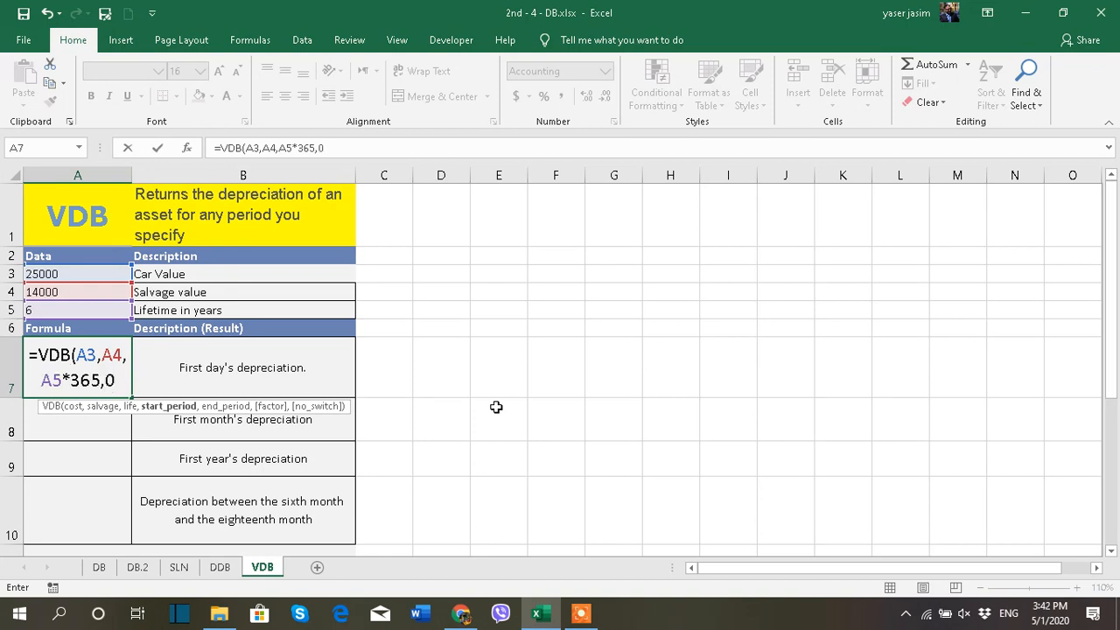
{"action": "type", "text": ",1"}
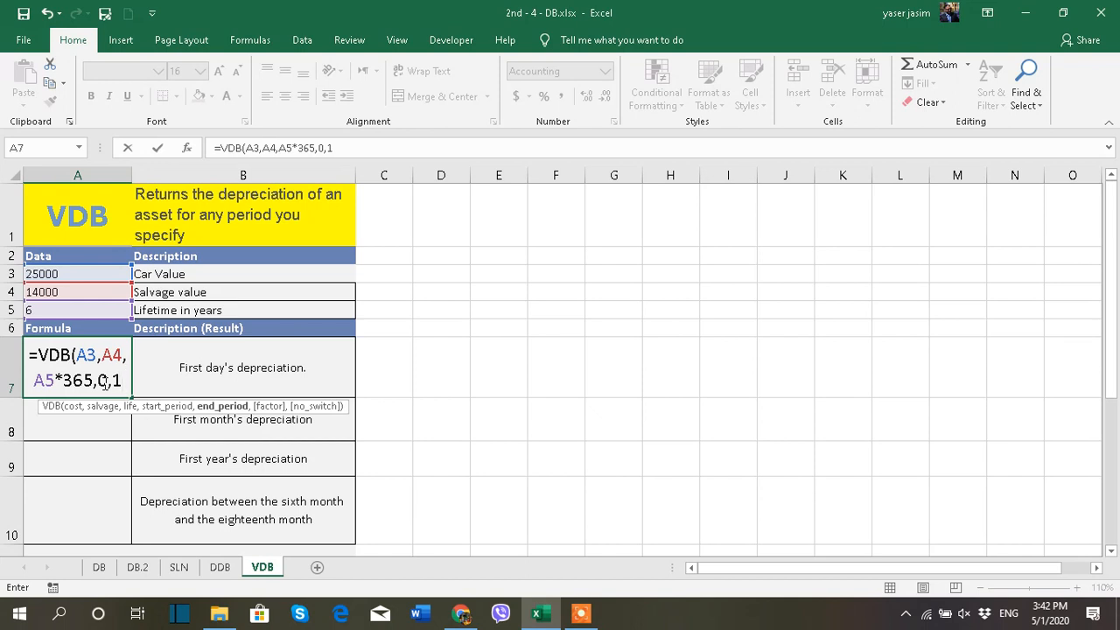
{"action": "type", "text": ")"}
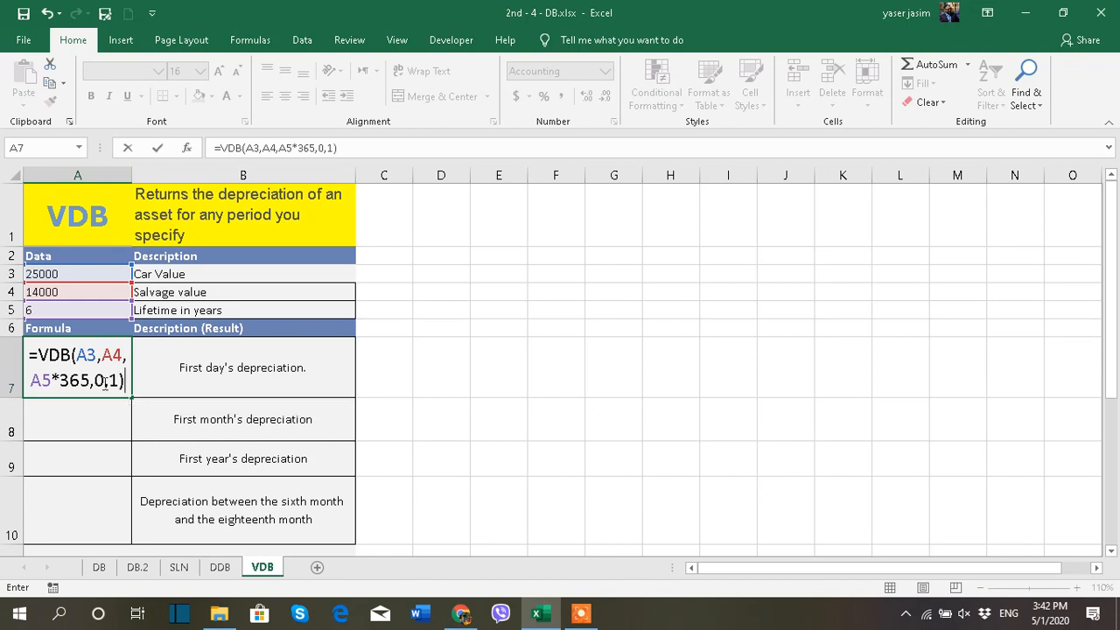
{"action": "key", "text": "Return"}
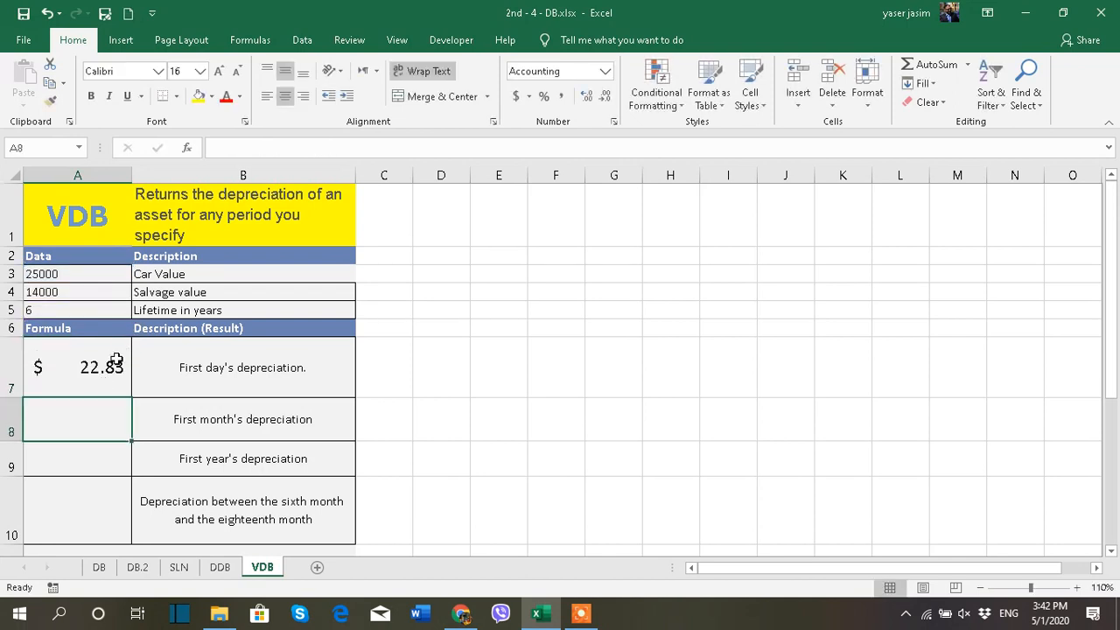
Step: Change the description in B7 to "First two day's depreciation."
{"action": "left_click", "coordinate": [116, 359]}
{"action": "double_click", "coordinate": [200, 370]}
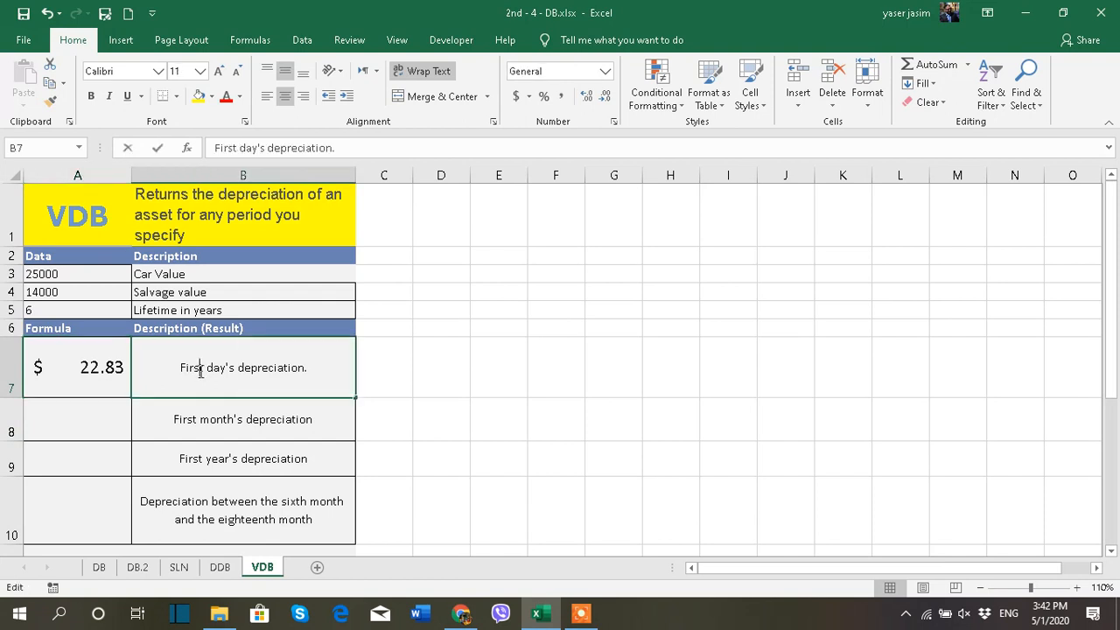
{"action": "mouse_move", "coordinate": [202, 368]}
{"action": "left_mouse_down"}
{"action": "mouse_move", "coordinate": [181, 368]}
{"action": "mouse_move", "coordinate": [194, 368]}
{"action": "left_mouse_up"}
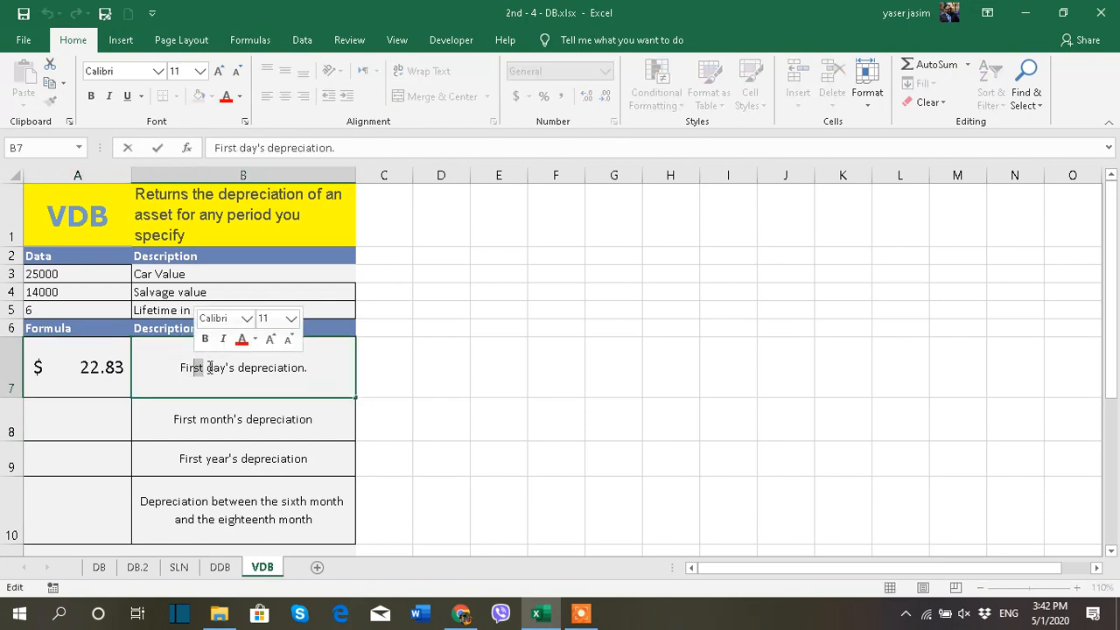
{"action": "left_click", "coordinate": [210, 368]}
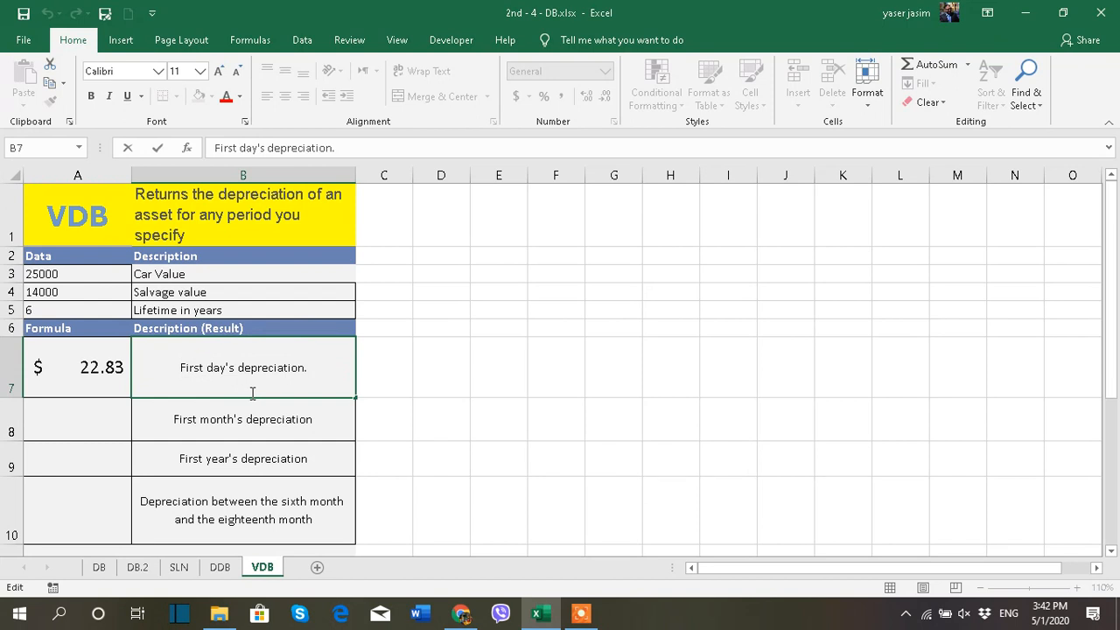
{"action": "type", "text": "two"}
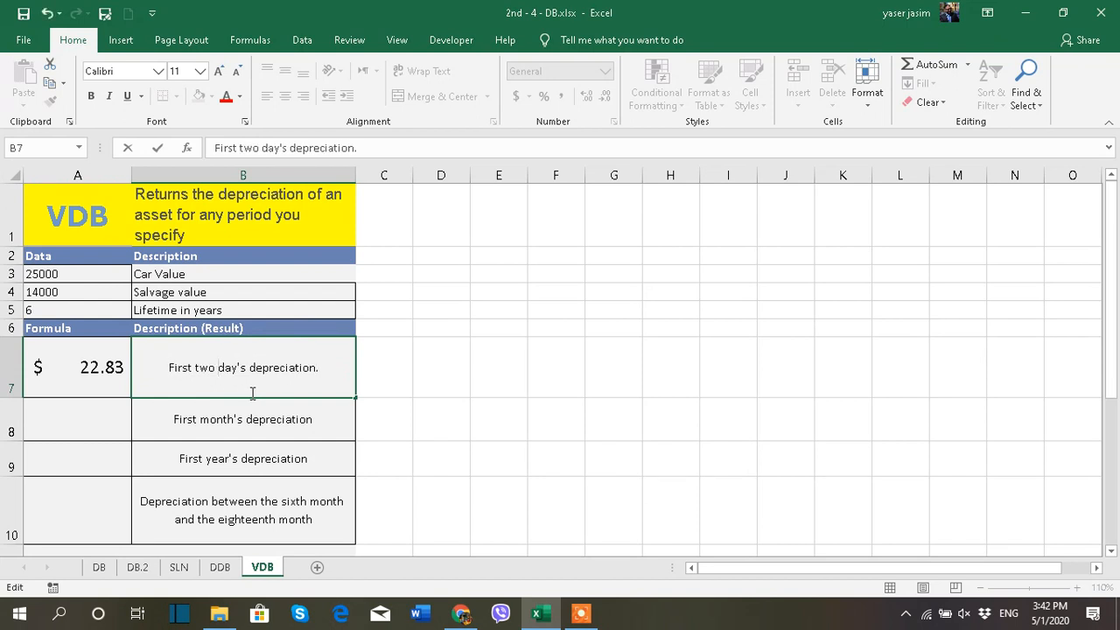
{"action": "left_click", "coordinate": [451, 381]}
Step: Replace the formula in A7 with a new VDB formula referencing cost A3, salvage A4 and life A5
{"action": "left_click", "coordinate": [120, 381]}
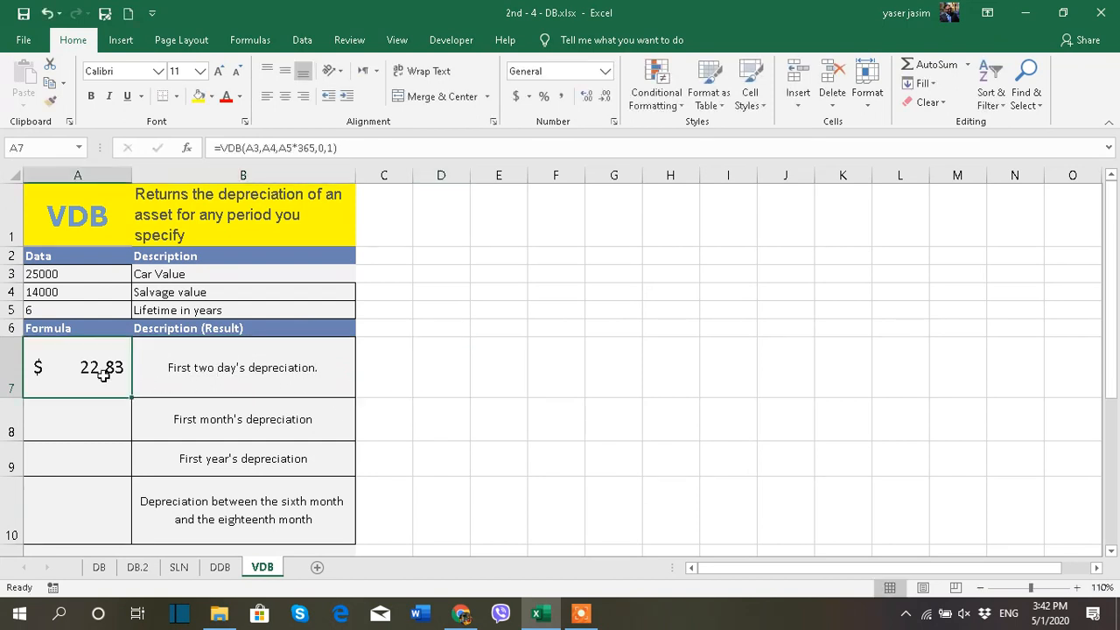
{"action": "type", "text": "=vdb"}
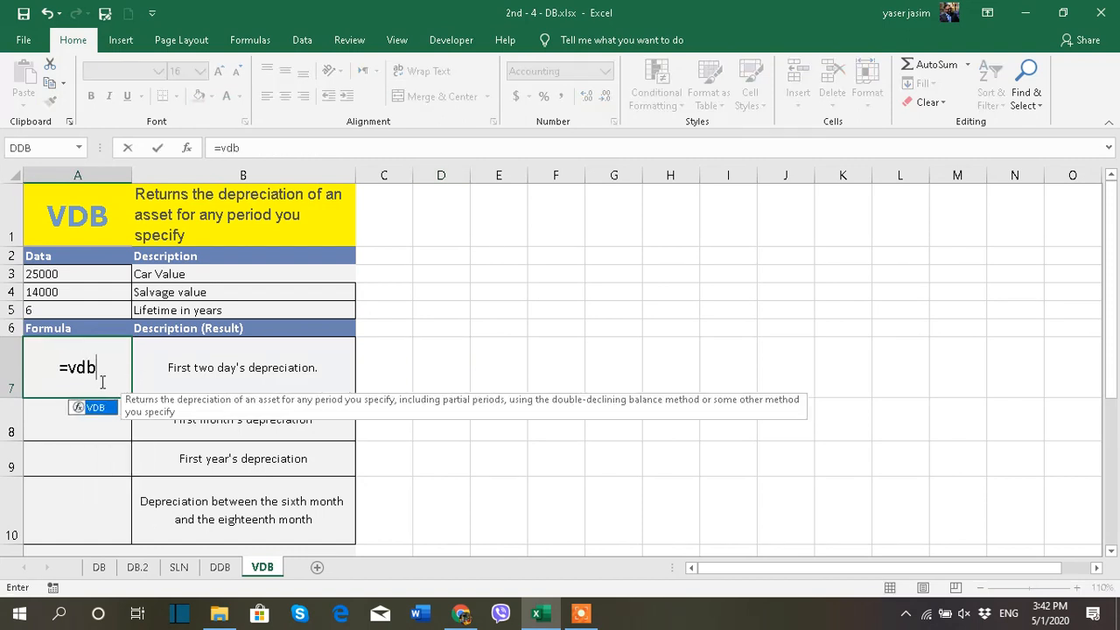
{"action": "double_click", "coordinate": [98, 408]}
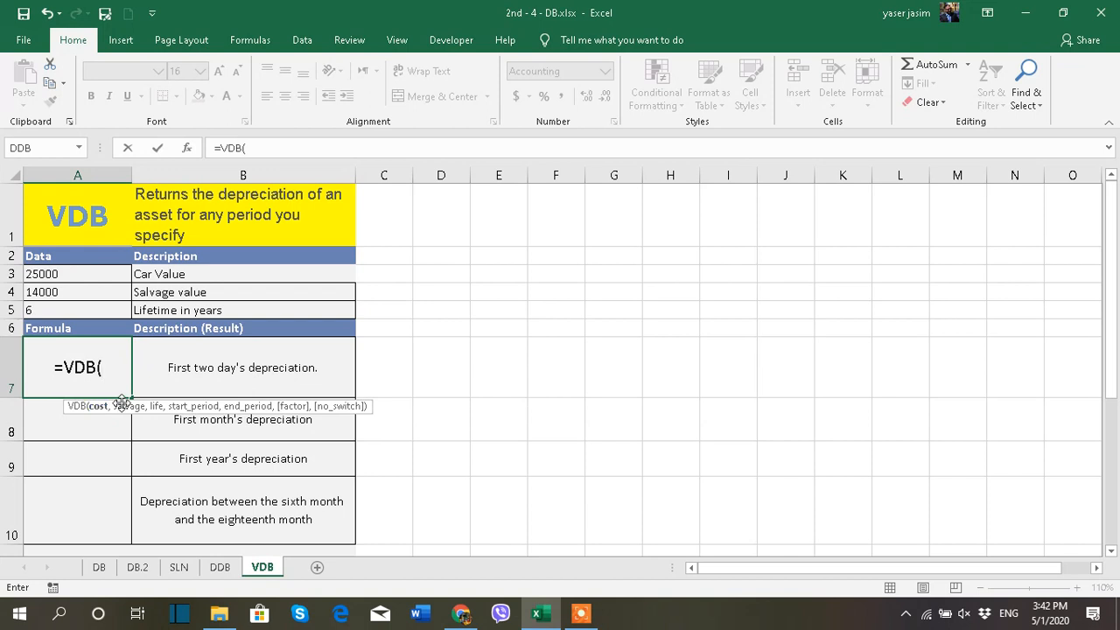
{"action": "left_click", "coordinate": [57, 274]}
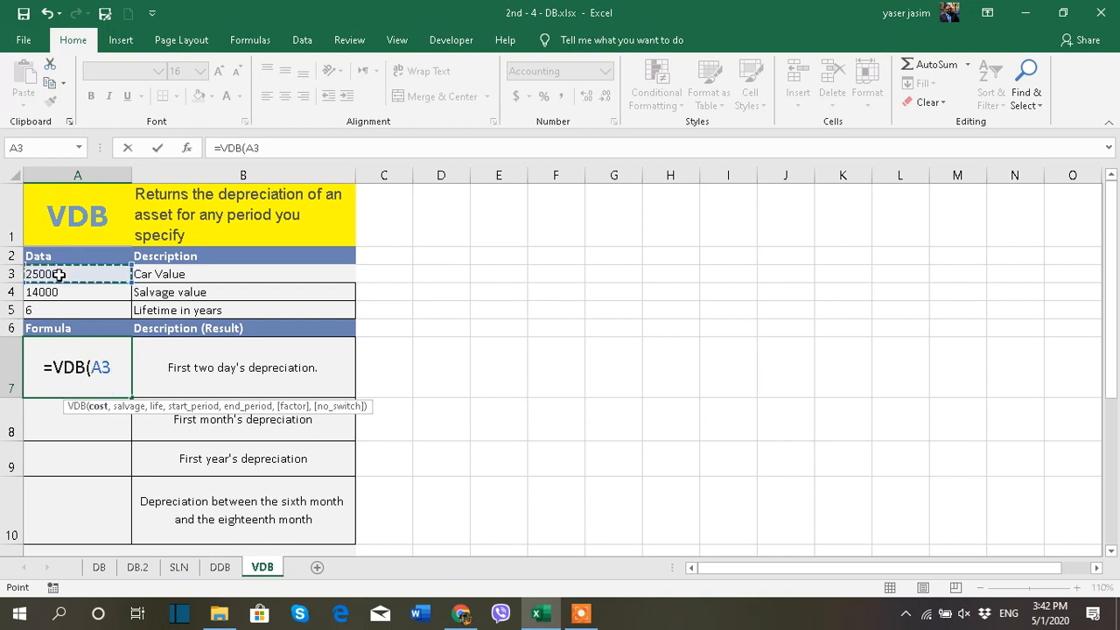
{"action": "type", "text": ","}
{"action": "left_click", "coordinate": [53, 291]}
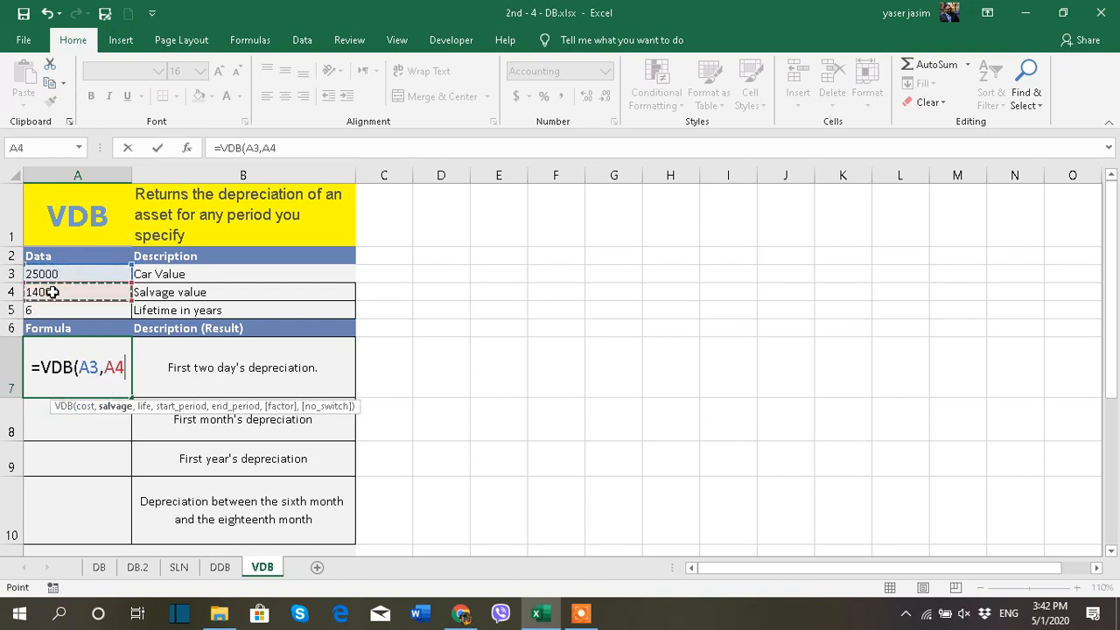
{"action": "type", "text": ","}
{"action": "left_click", "coordinate": [59, 308]}
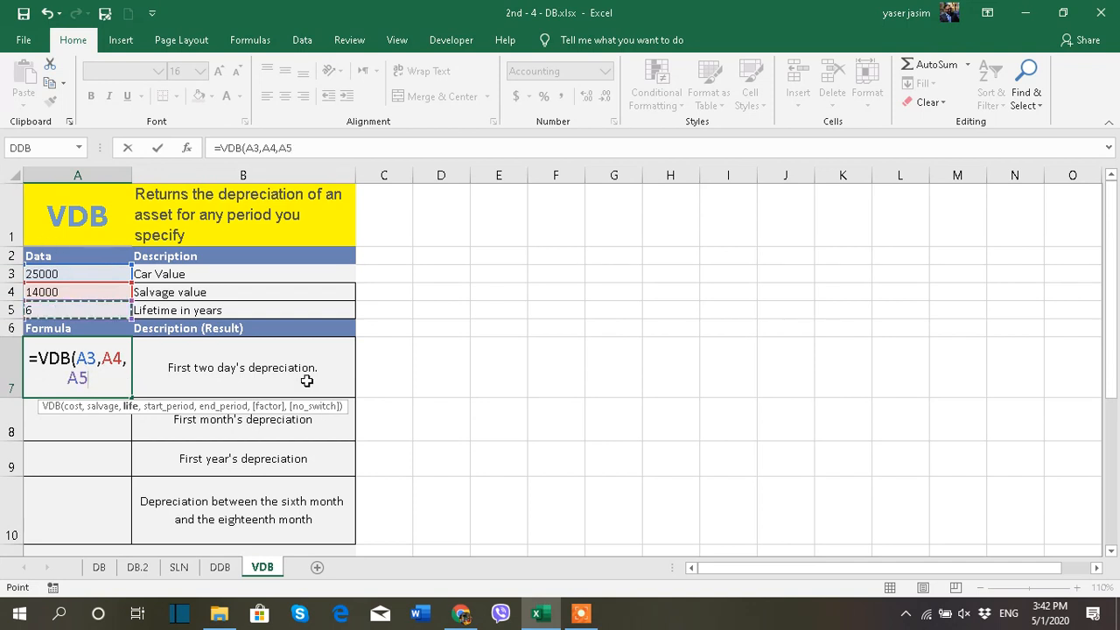
Step: Finish the two-day formula in A7 with the life as A5*365, start period 0 and end period 2
{"action": "type", "text": "*36"}
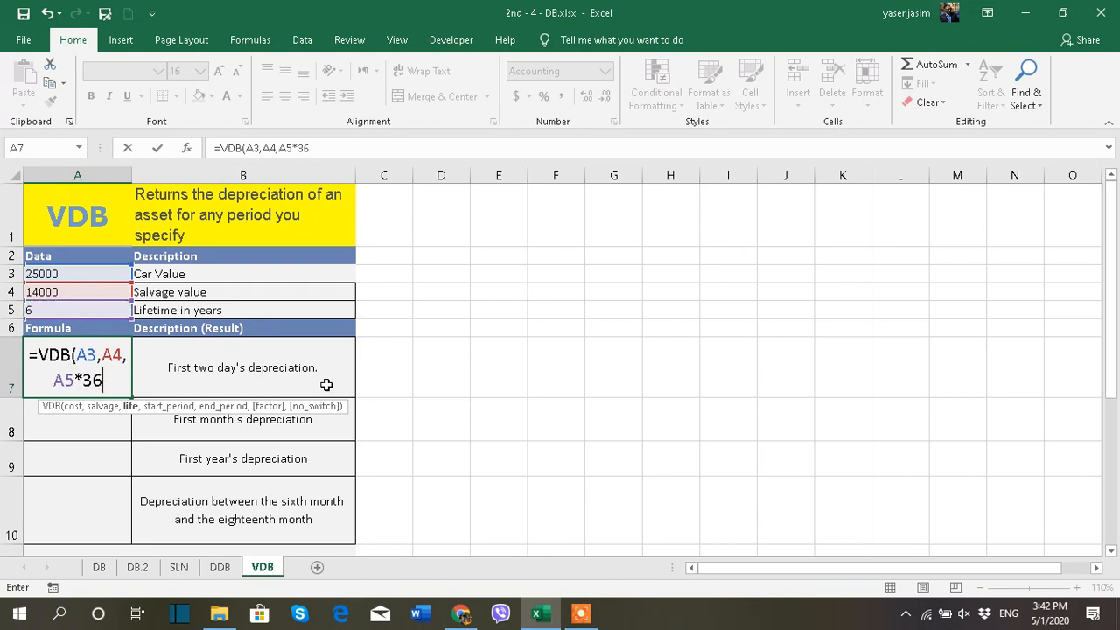
{"action": "type", "text": "5,"}
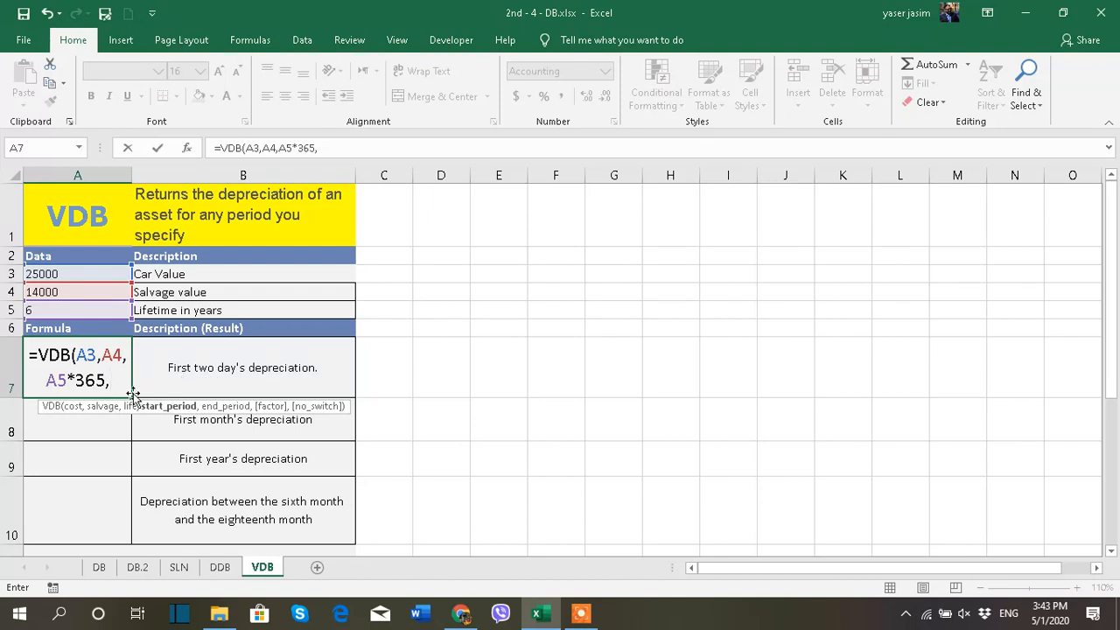
{"action": "type", "text": "0"}
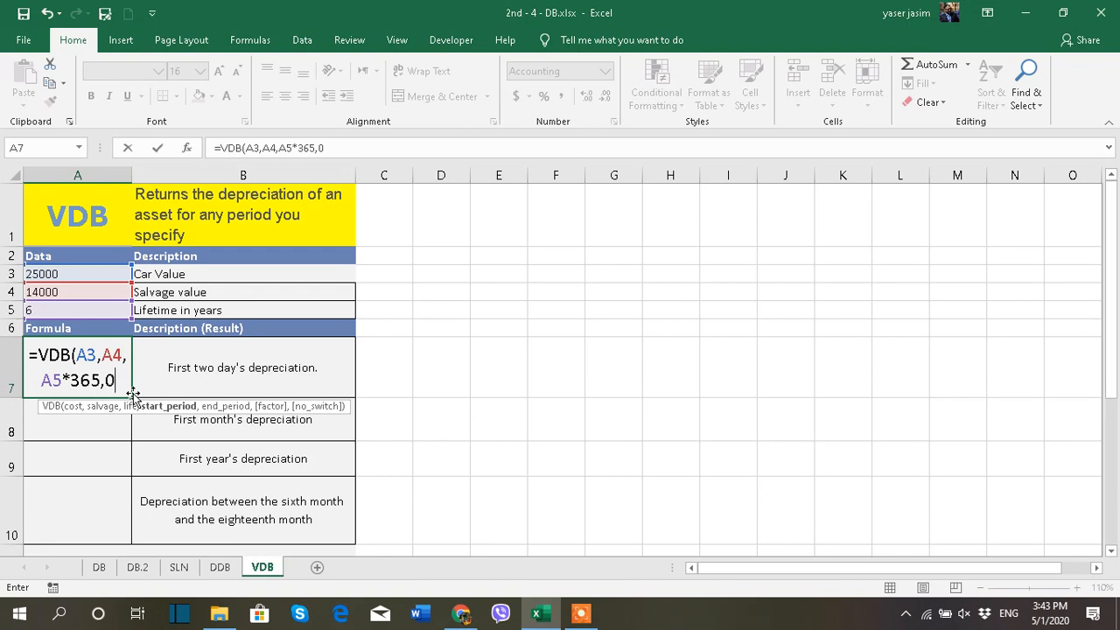
{"action": "type", "text": ",2"}
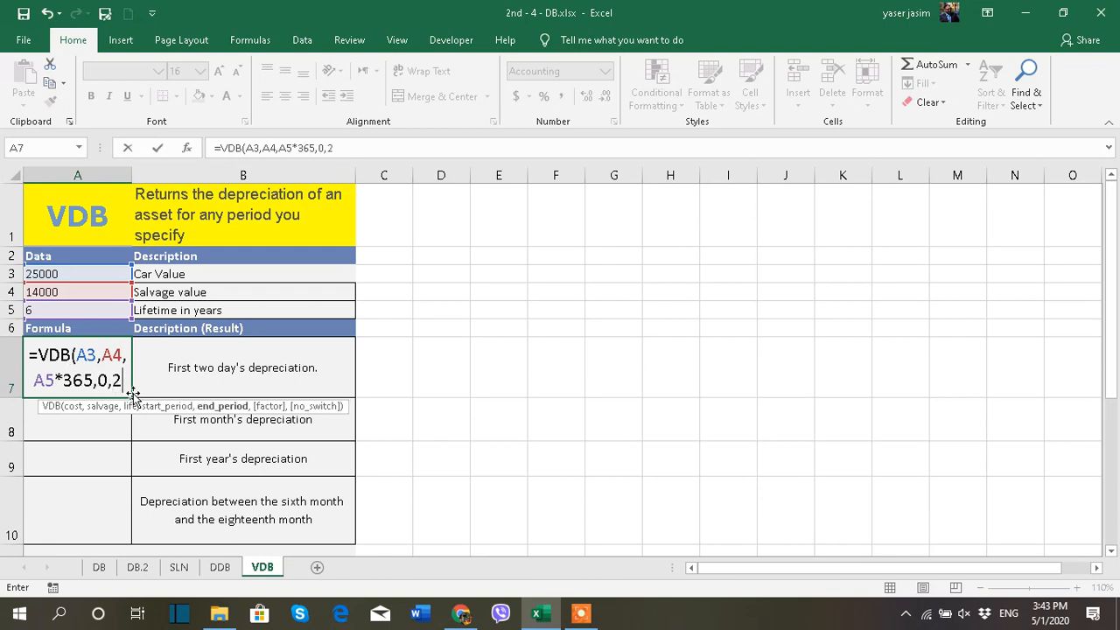
{"action": "type", "text": ")"}
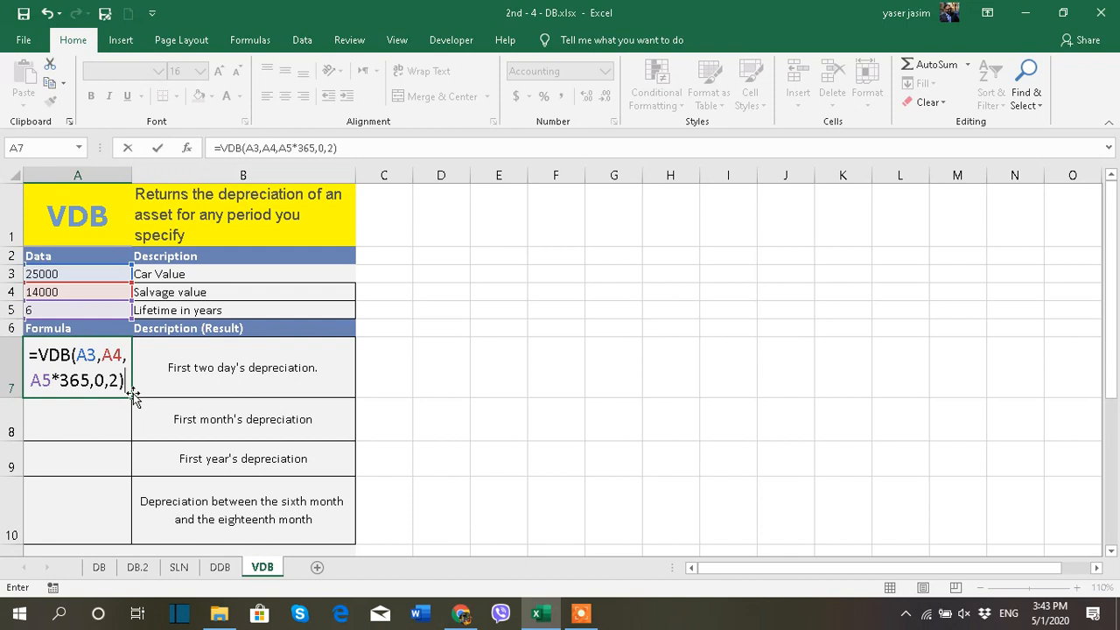
{"action": "key", "text": "Return"}
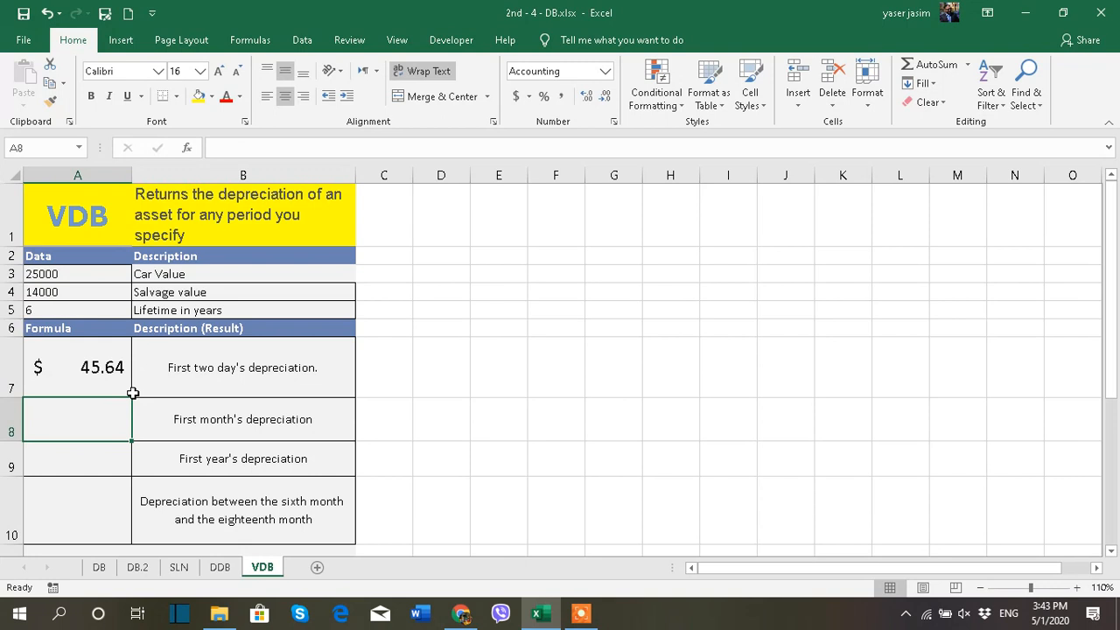
Step: Undo the two-day formula in A7 and the description change in B7
{"action": "left_click", "coordinate": [105, 374]}
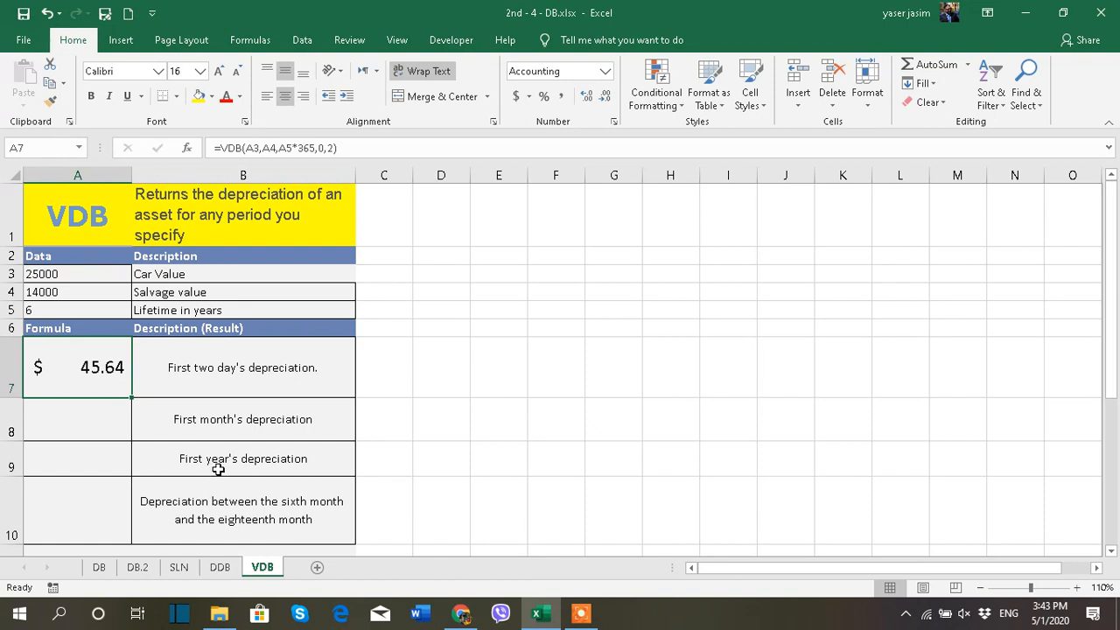
{"action": "key", "text": "ctrl+z"}
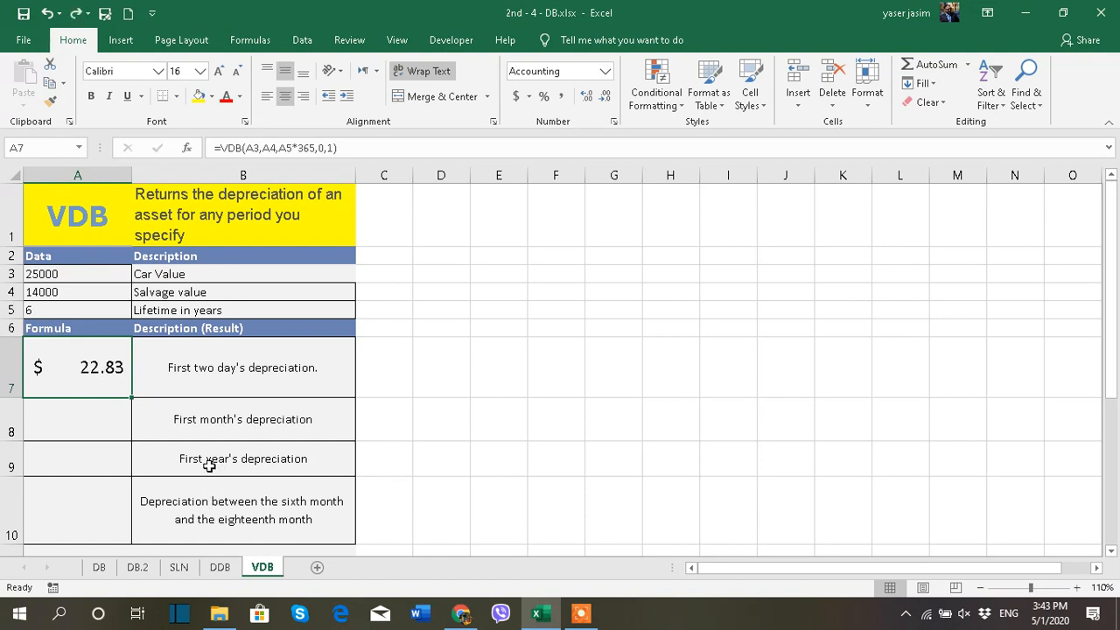
{"action": "key", "text": "ctrl+z"}
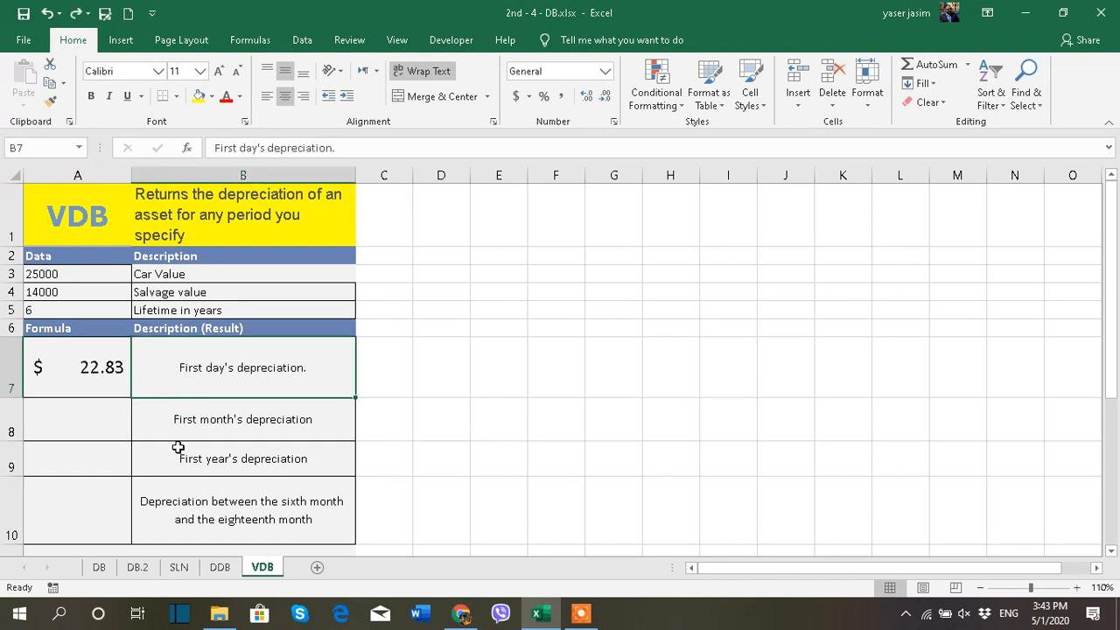
Step: Change the description in B7 to "Second day's depreciation."
{"action": "double_click", "coordinate": [204, 367]}
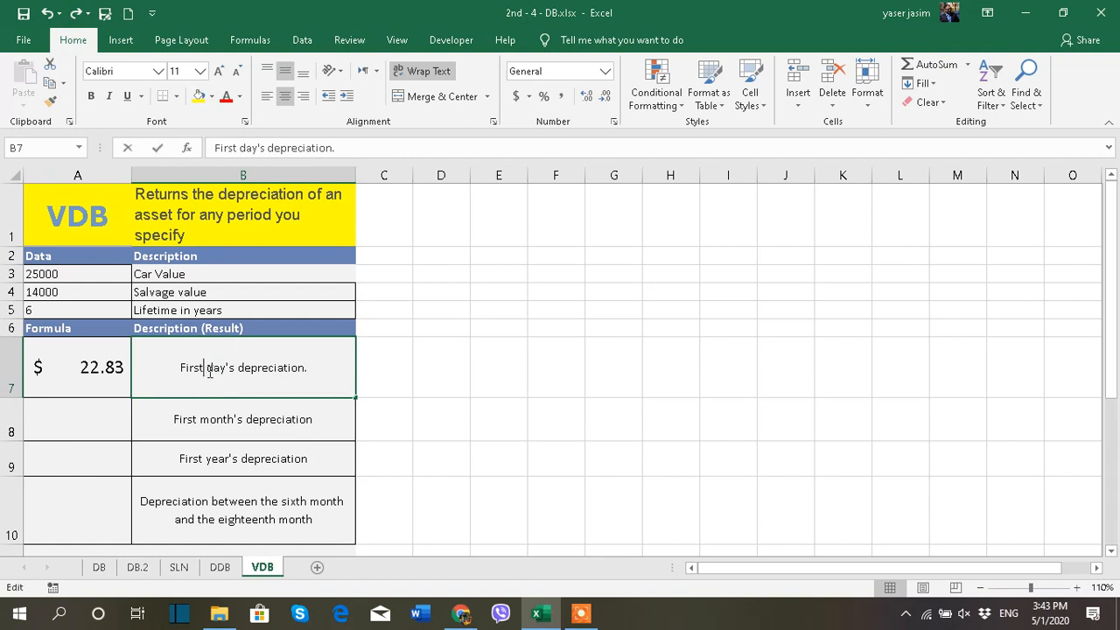
{"action": "left_click_drag", "start_coordinate": [203, 368], "coordinate": [184, 367]}
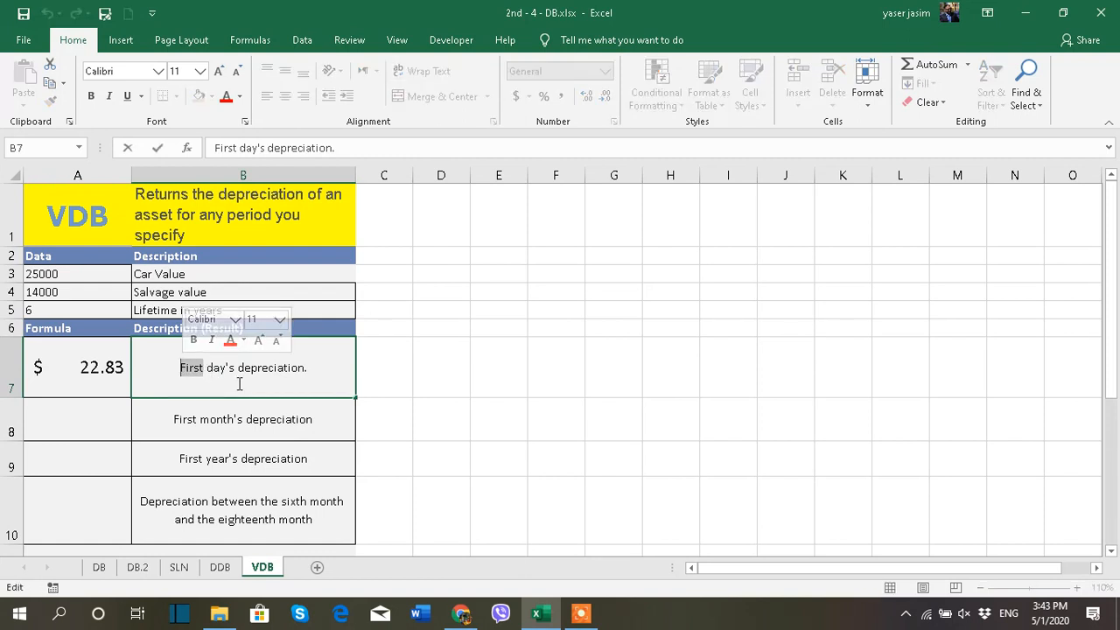
{"action": "type", "text": "Seco"}
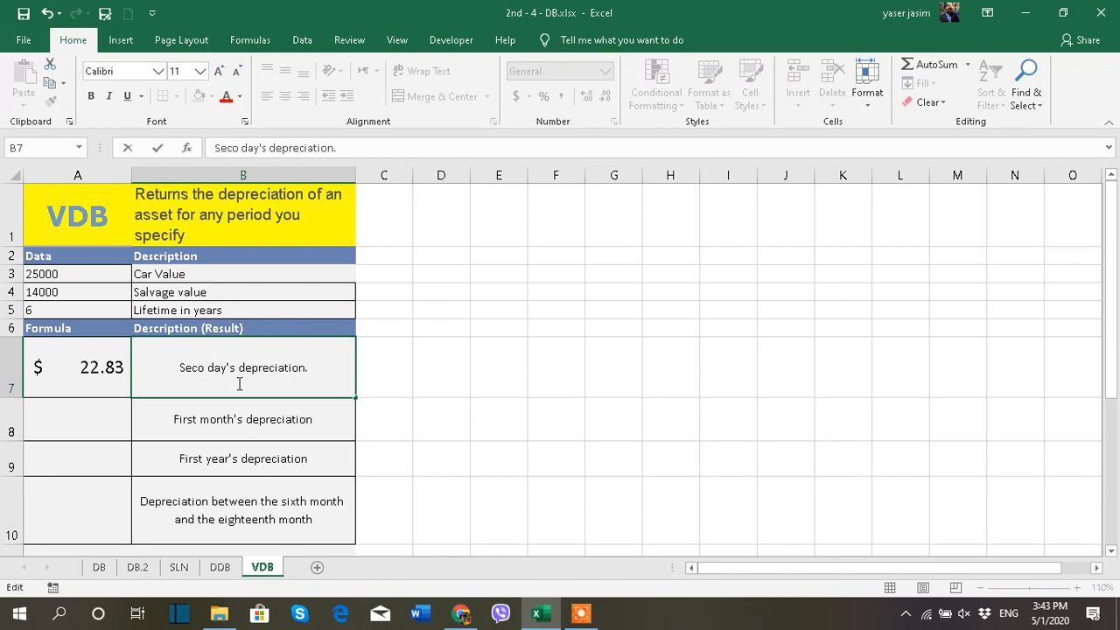
{"action": "type", "text": "nd"}
{"action": "left_click", "coordinate": [437, 385]}
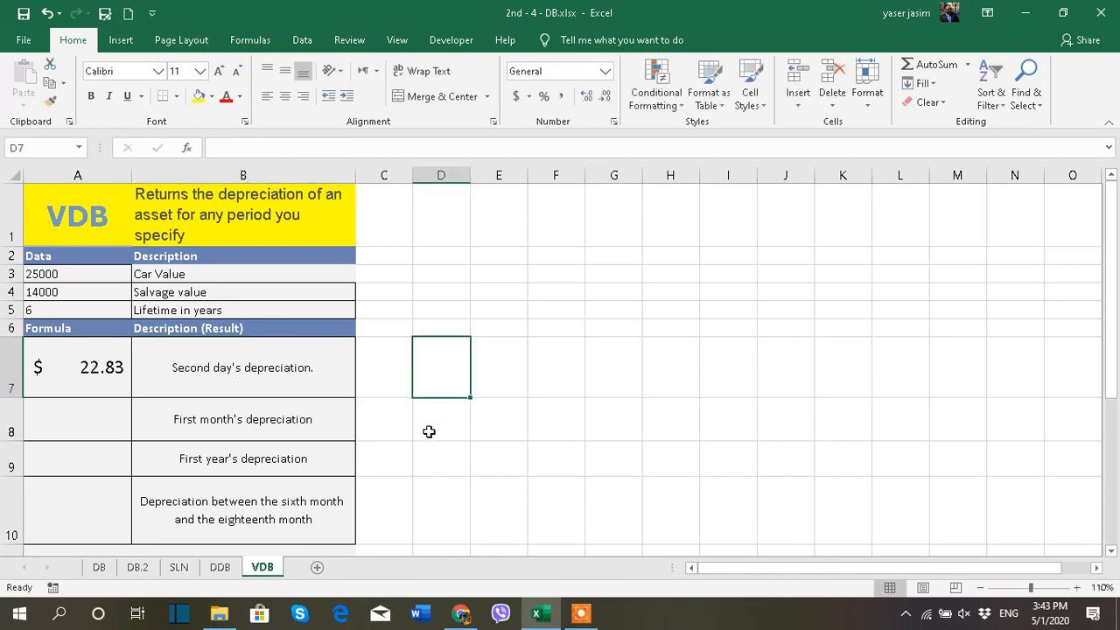
Step: Replace the formula in A7 with a new VDB formula taking cost A3, salvage A4 and life A5
{"action": "left_click", "coordinate": [114, 369]}
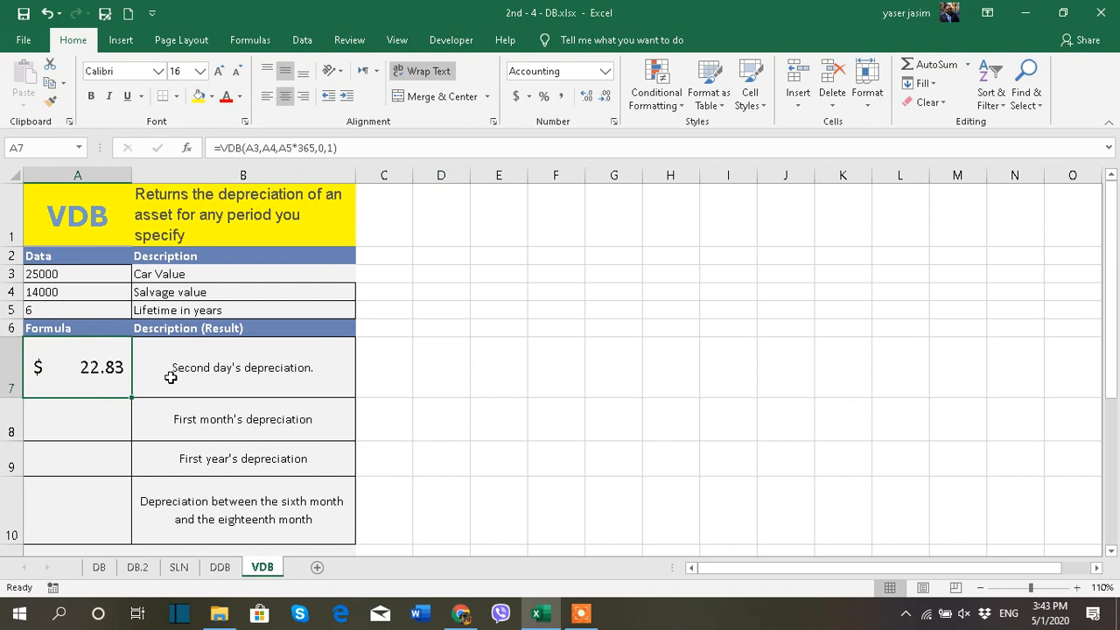
{"action": "key", "text": "Delete"}
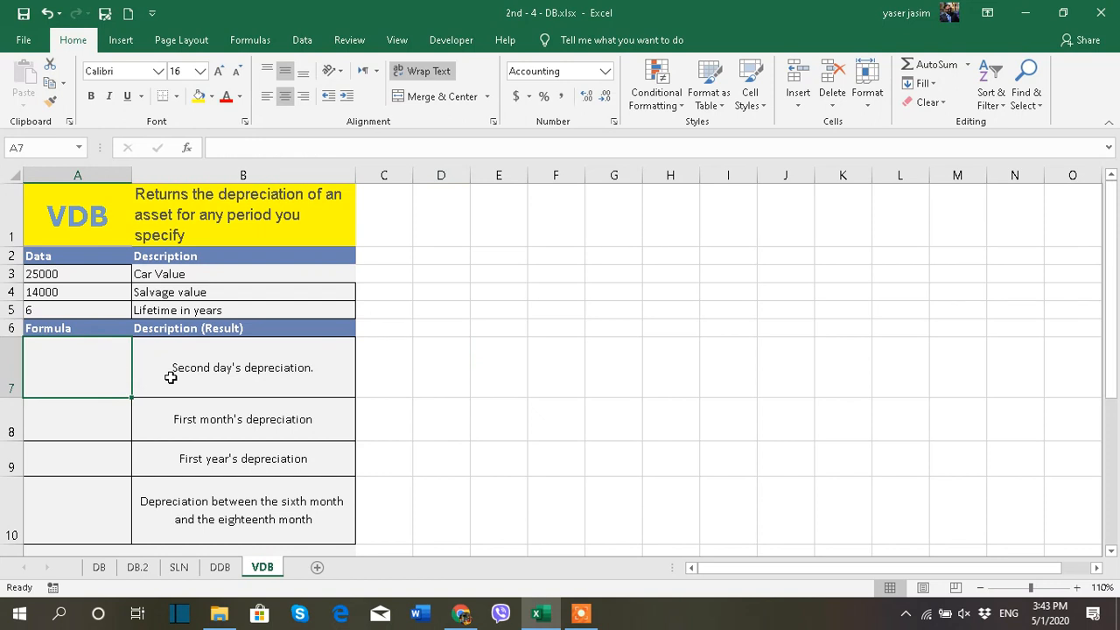
{"action": "type", "text": "=vdb"}
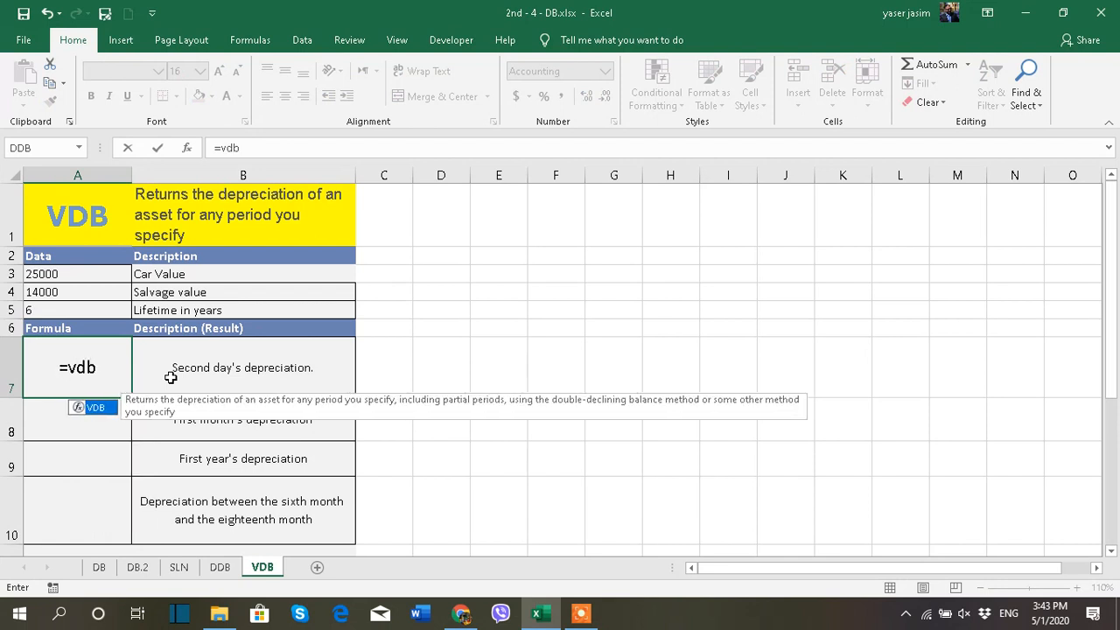
{"action": "double_click", "coordinate": [98, 407]}
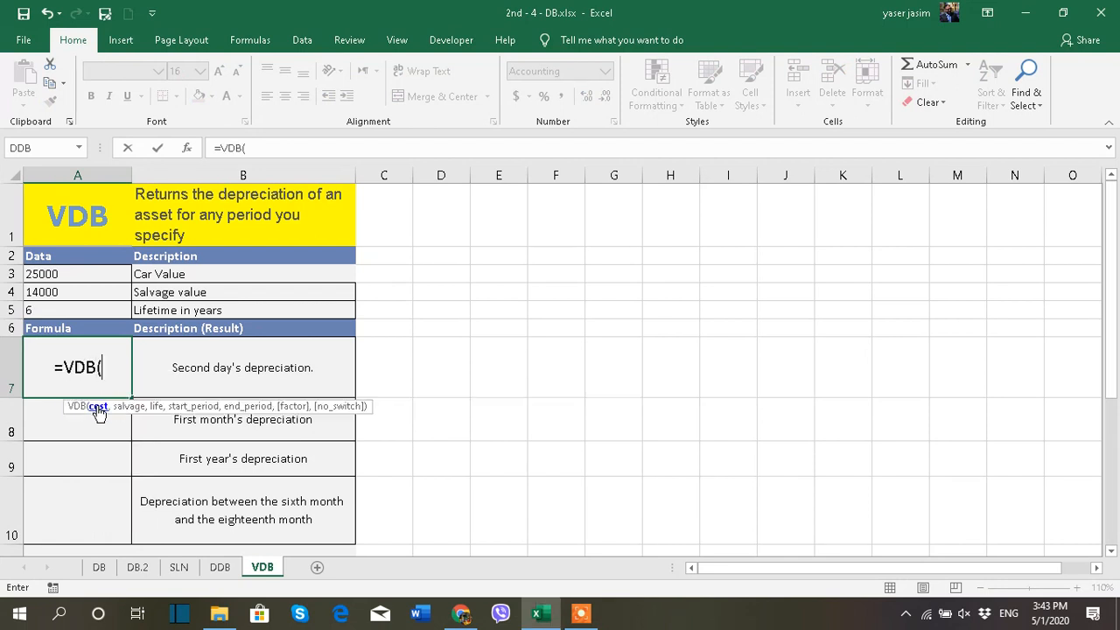
{"action": "left_click", "coordinate": [83, 277]}
{"action": "type", "text": ","}
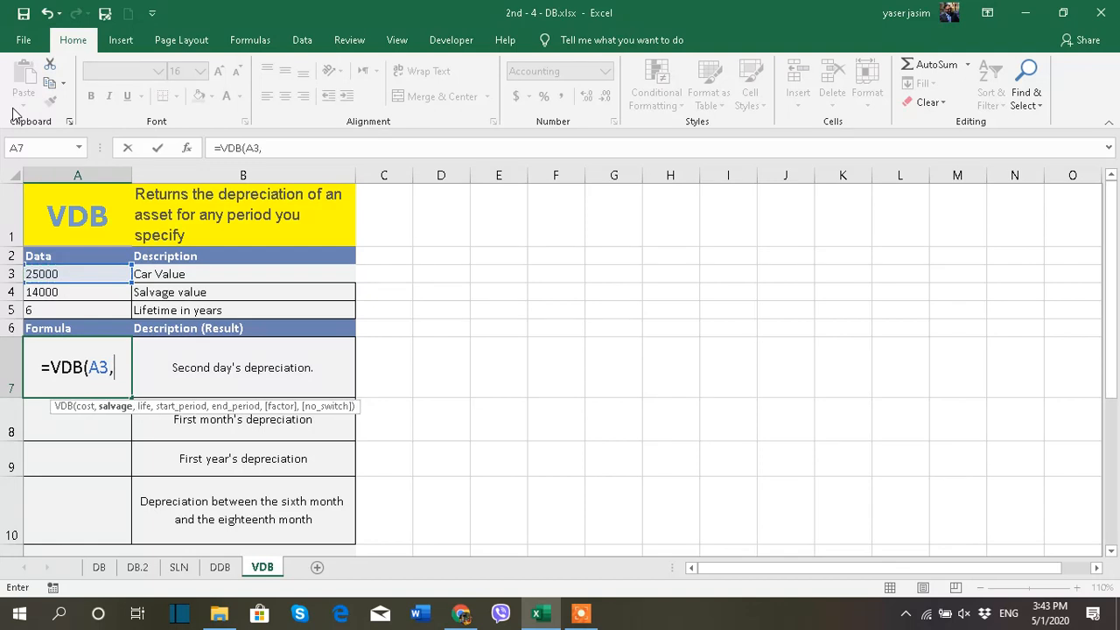
{"action": "left_click", "coordinate": [53, 292]}
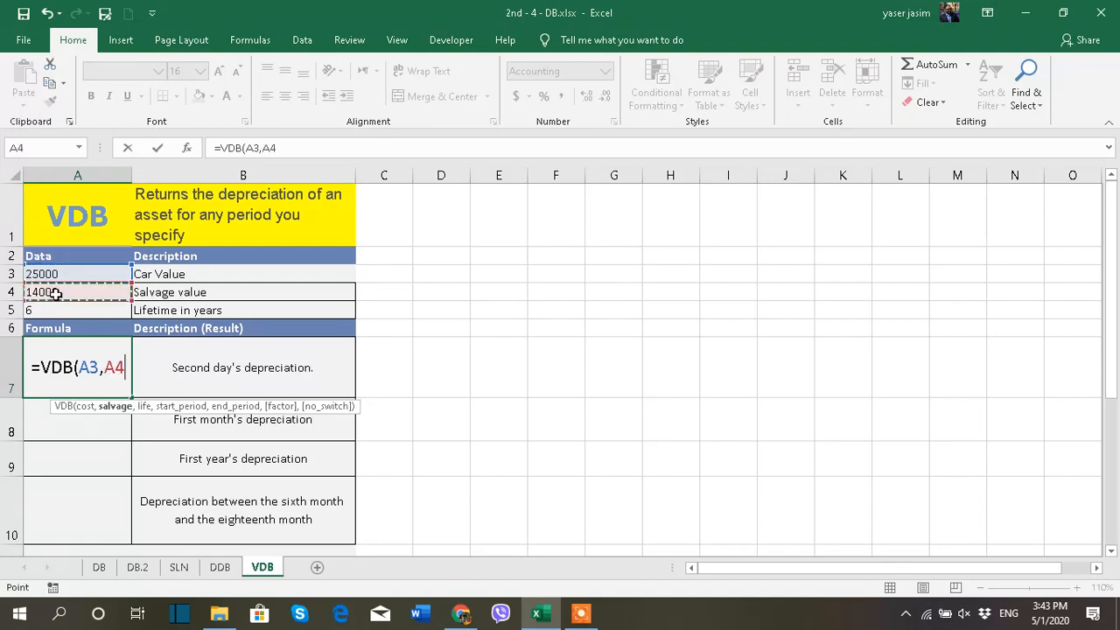
{"action": "type", "text": ","}
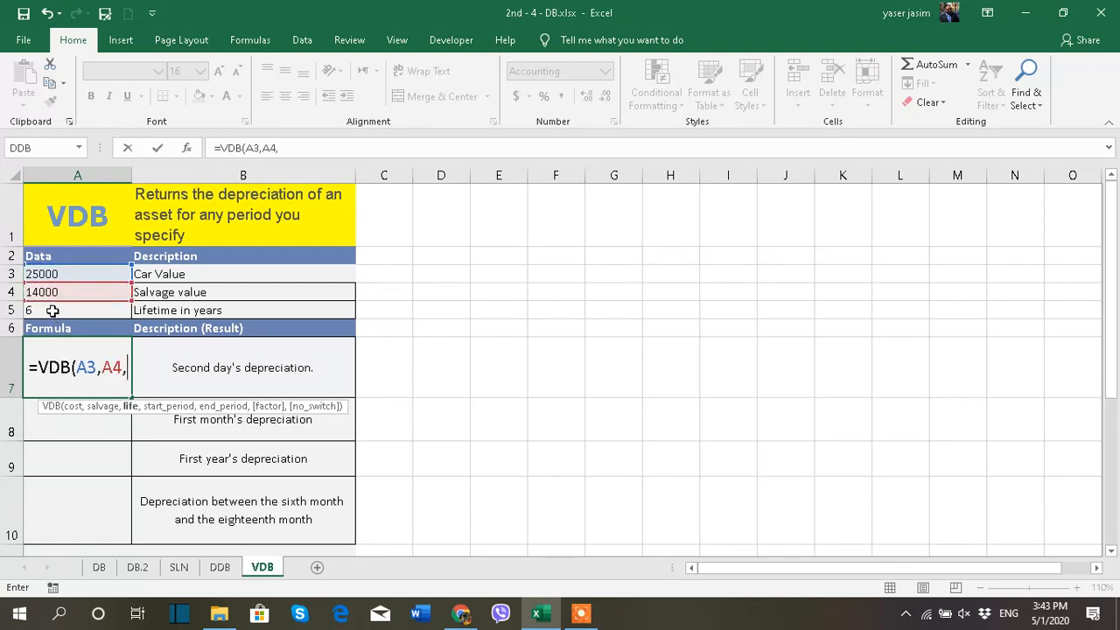
{"action": "left_click", "coordinate": [51, 310]}
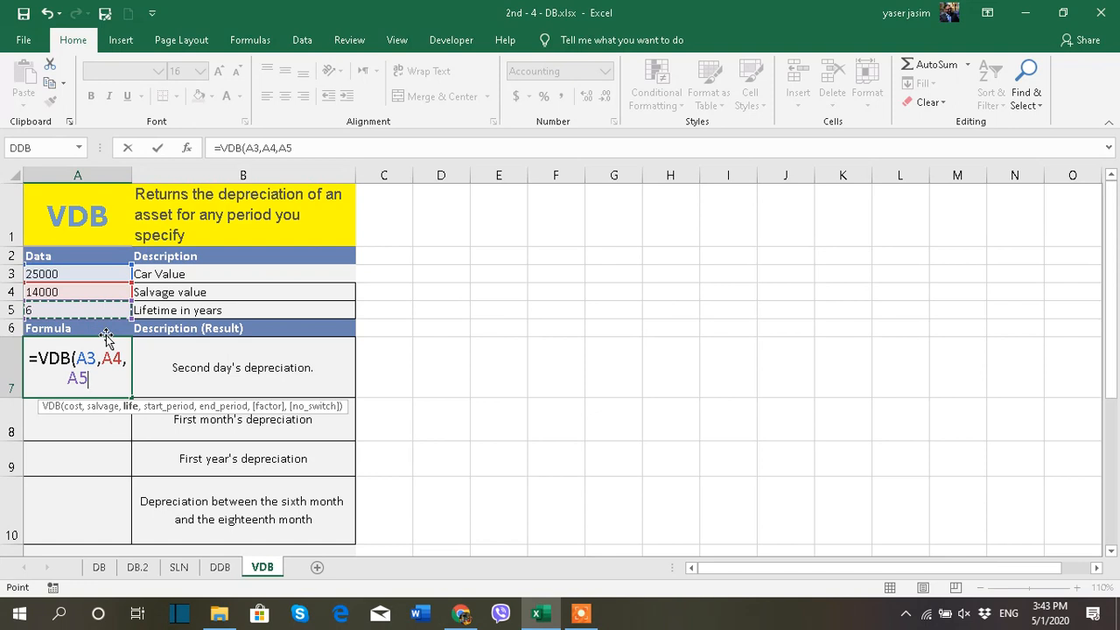
Step: Complete the second-day formula in A7 with the life as A5*365, start period 1 and end period 2
{"action": "type", "text": "*"}
{"action": "type", "text": "5"}
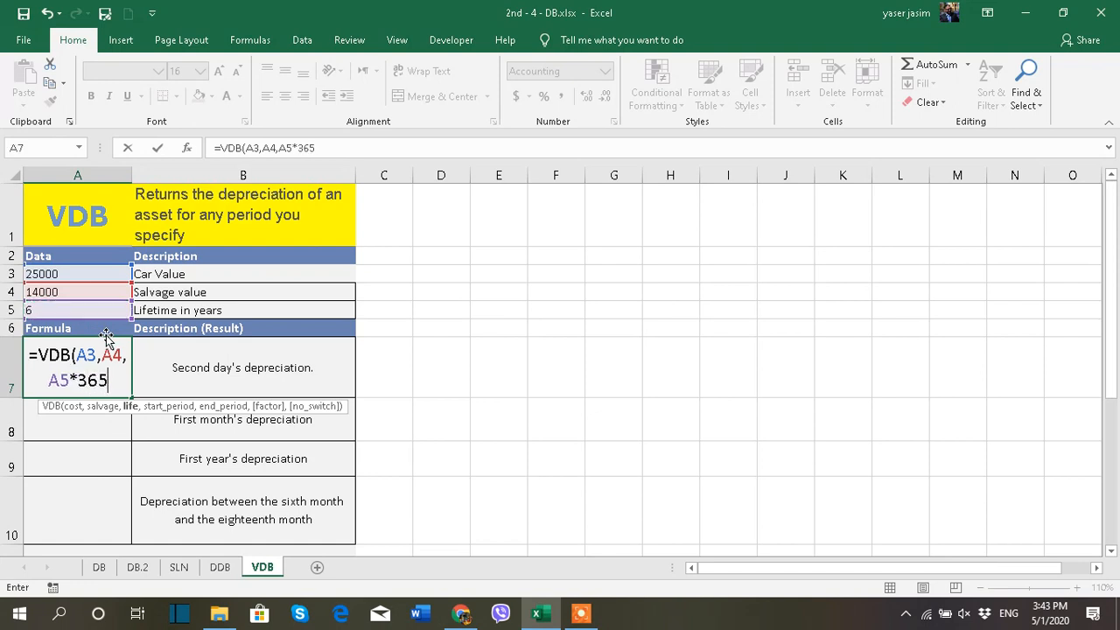
{"action": "type", "text": ","}
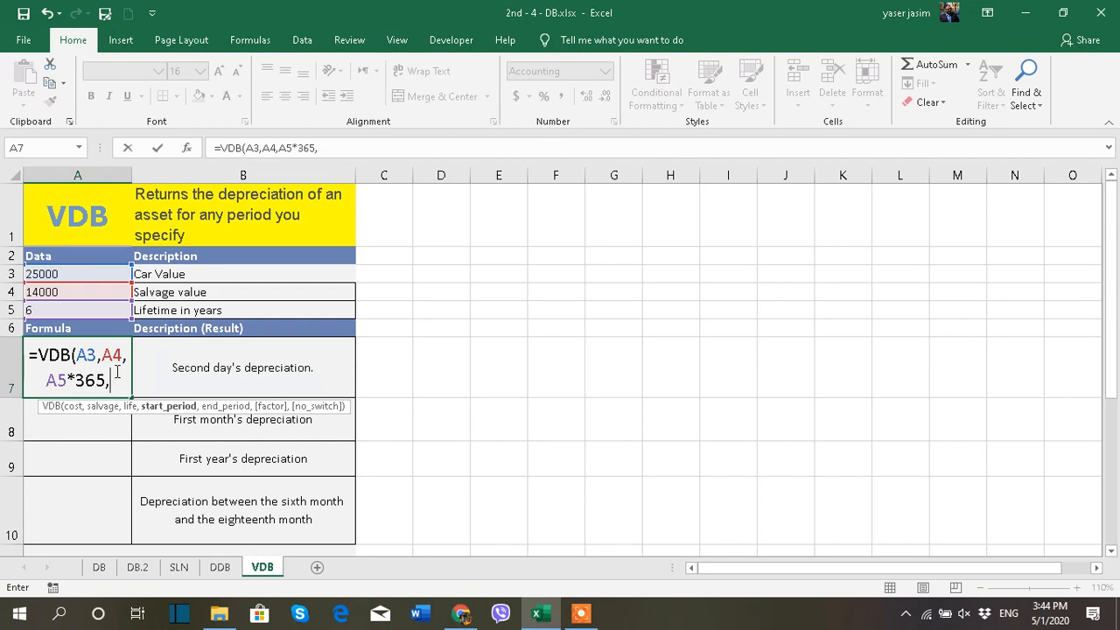
{"action": "type", "text": "1"}
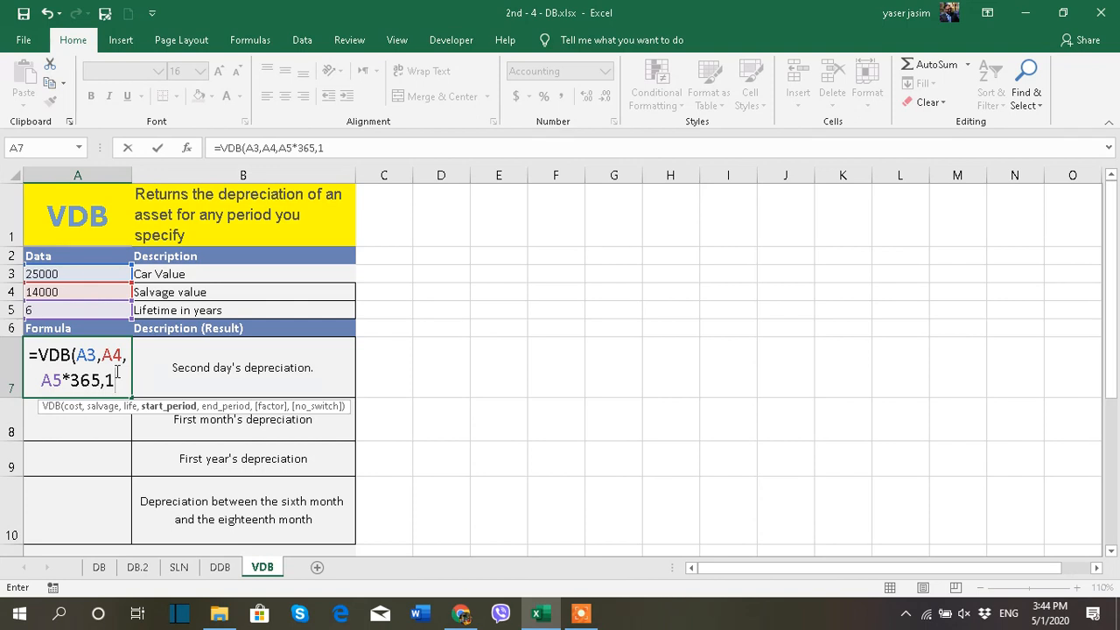
{"action": "type", "text": ",2"}
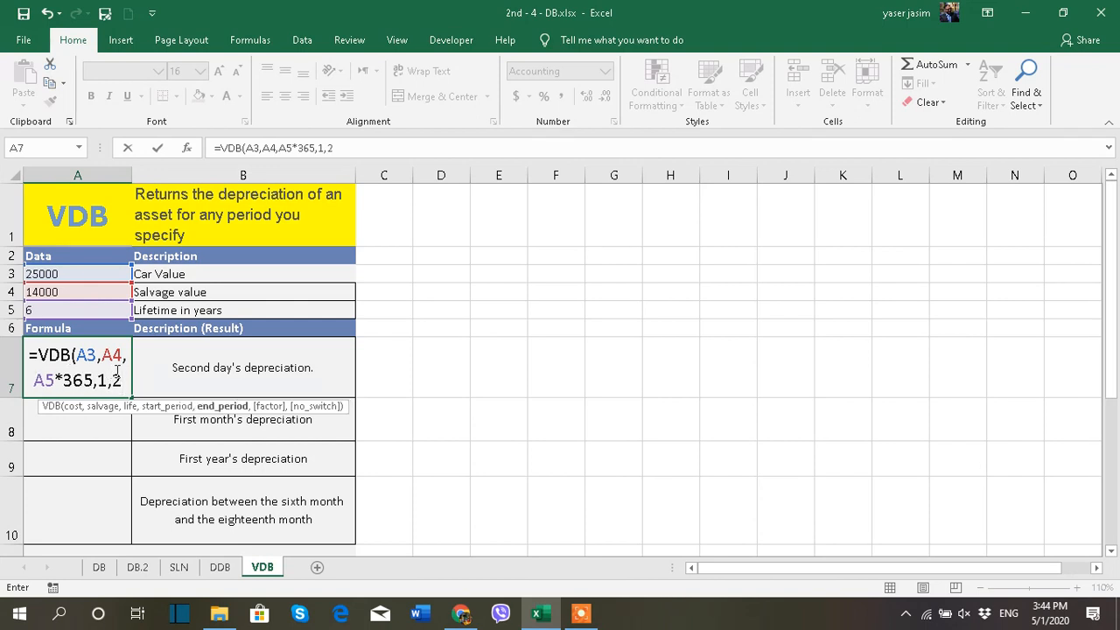
{"action": "type", "text": ")"}
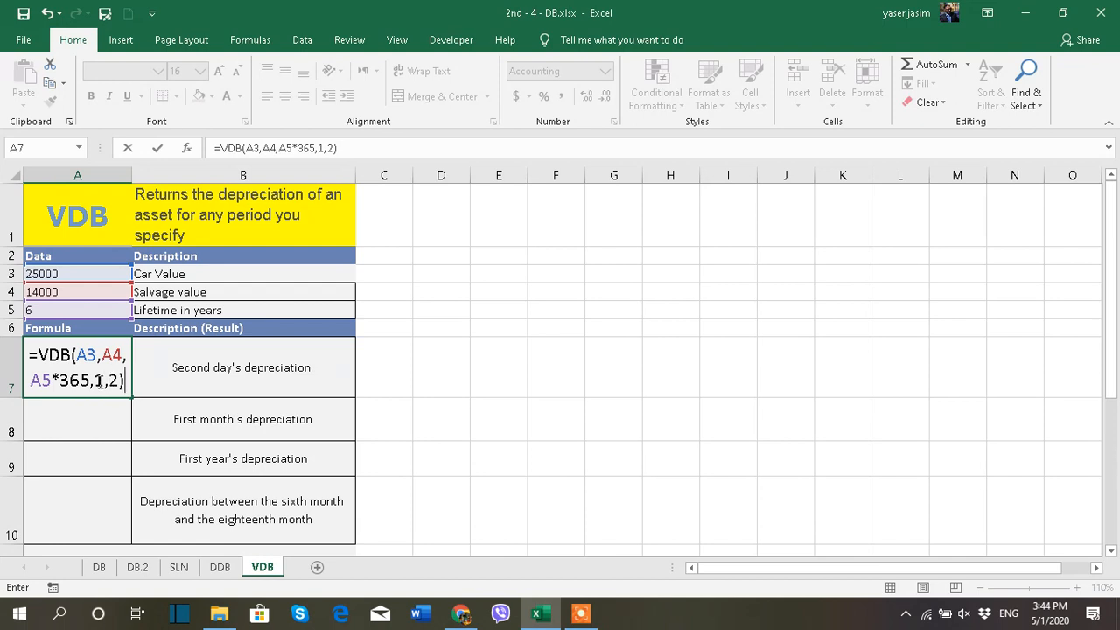
{"action": "double_click", "coordinate": [99, 381]}
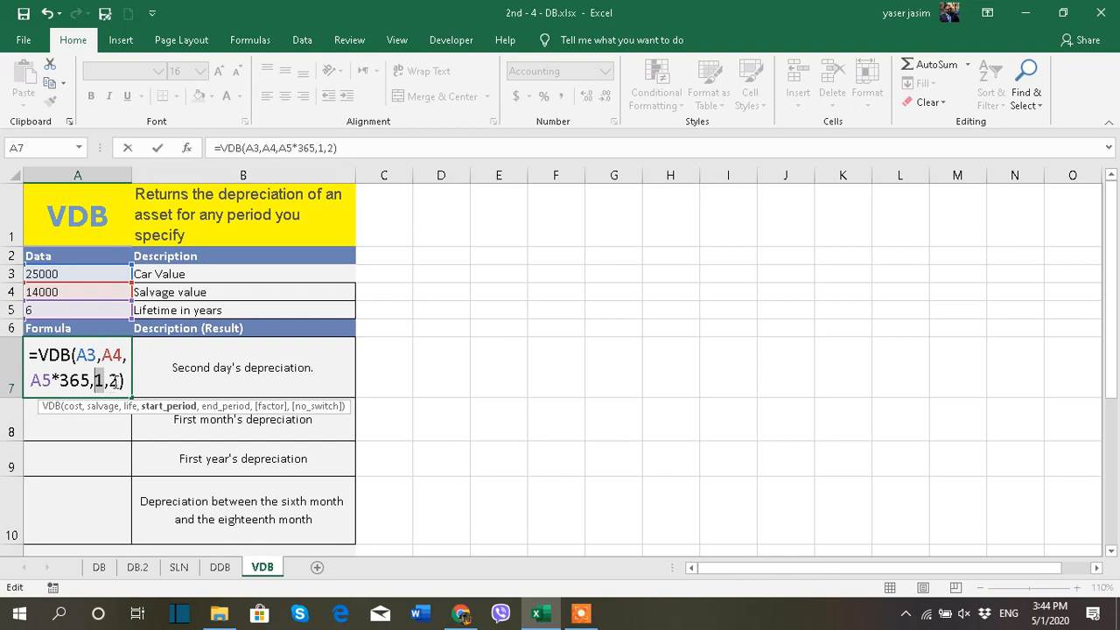
{"action": "key", "text": "Return"}
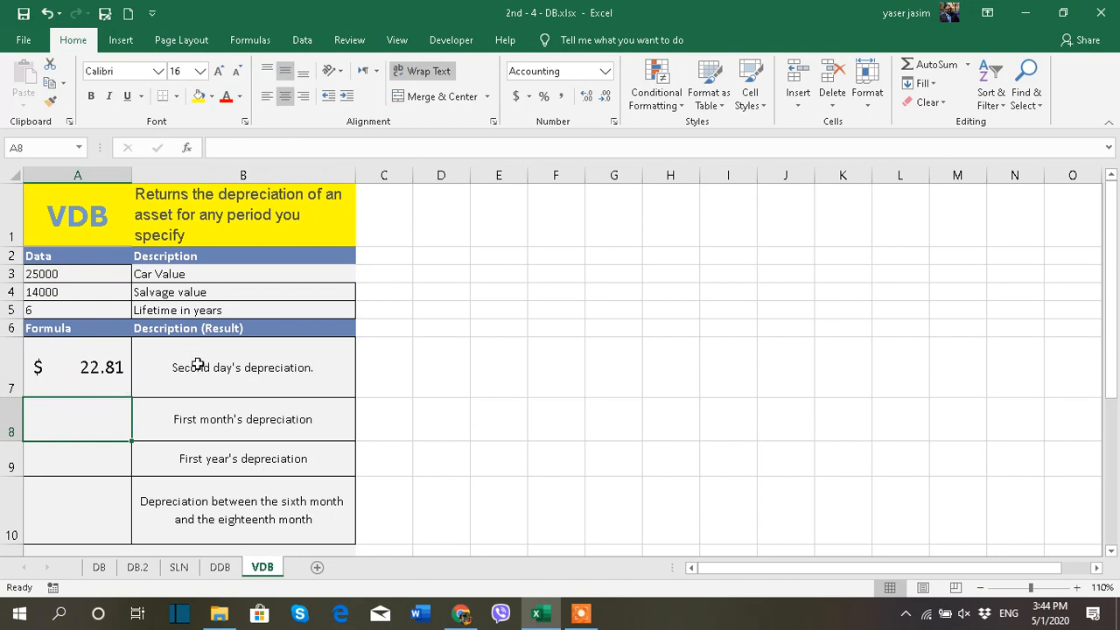
Step: Undo the second-day formula in A7 and the description change in B7
{"action": "key", "text": "Up"}
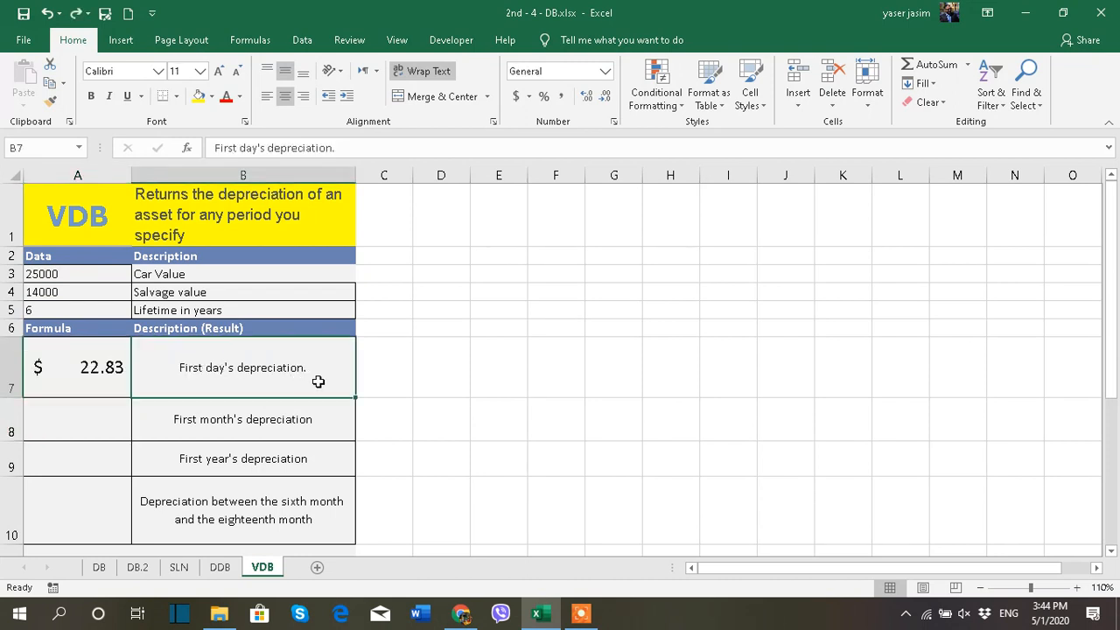
{"action": "left_click", "coordinate": [110, 367]}
{"action": "left_click_drag", "start_coordinate": [480, 403], "coordinate": [482, 391]}
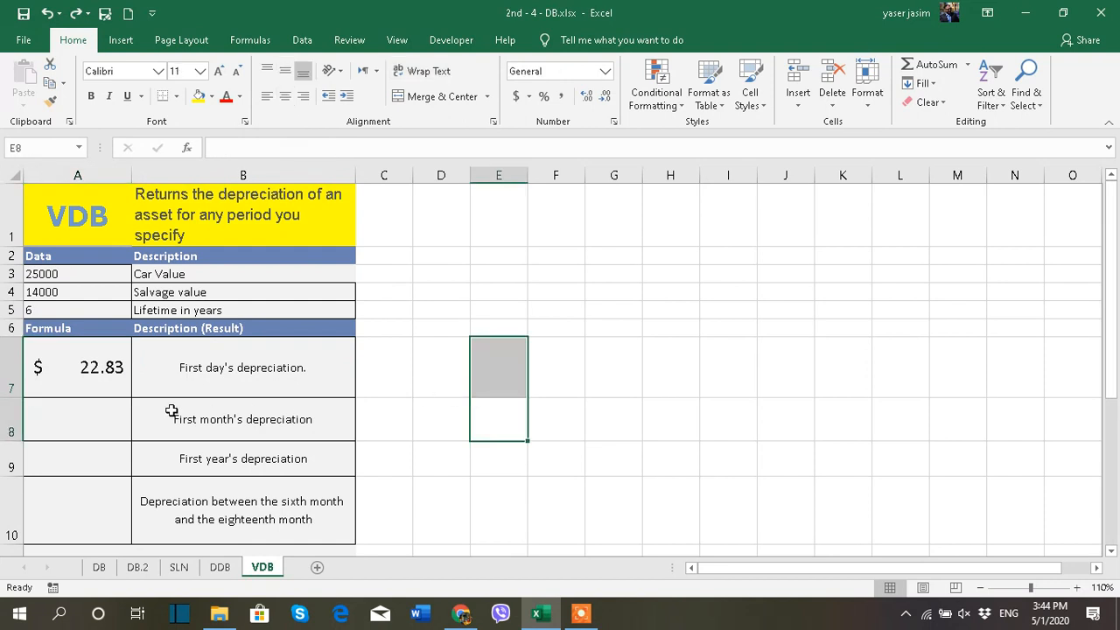
Step: Start a VDB formula in A8 for the first month's depreciation, referencing cost A3, salvage A4 and life A5
{"action": "left_click", "coordinate": [103, 415]}
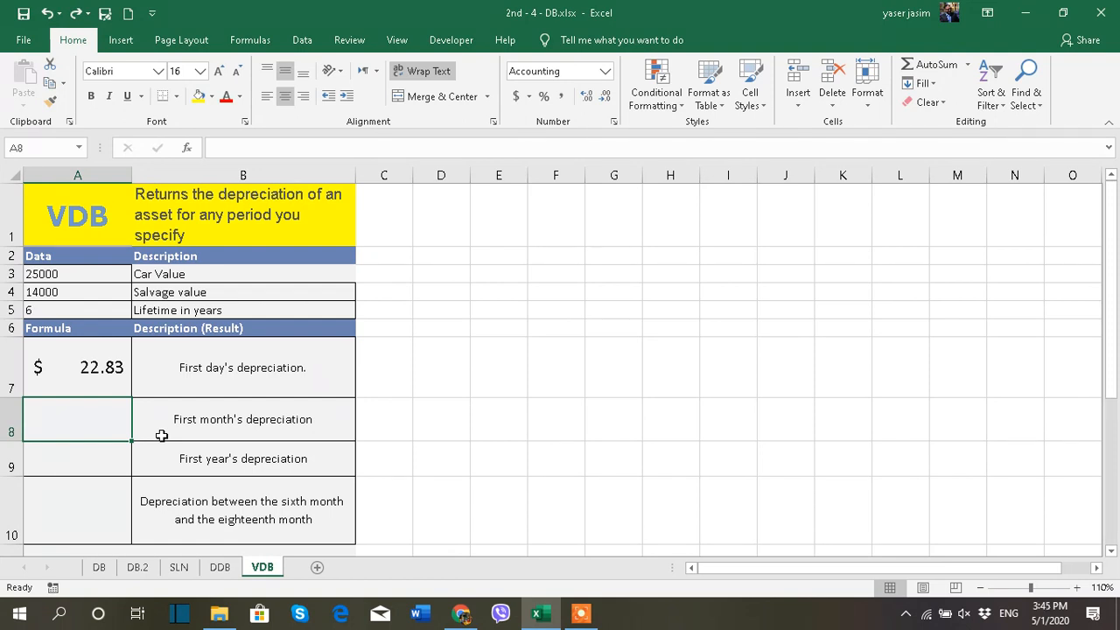
{"action": "type", "text": "="}
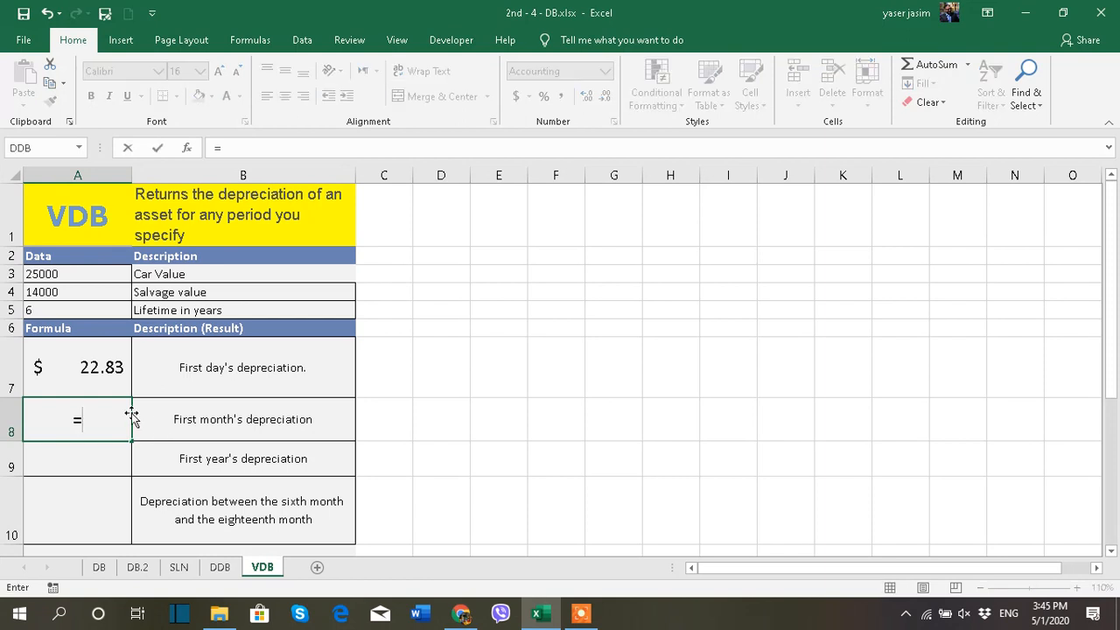
{"action": "type", "text": "vdb"}
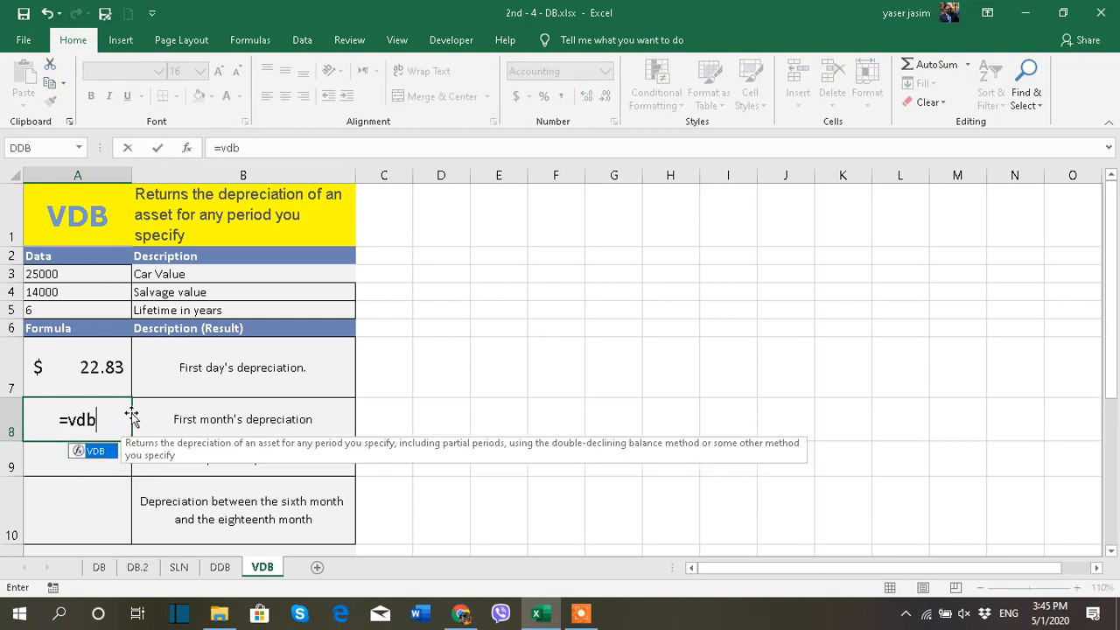
{"action": "double_click", "coordinate": [96, 450]}
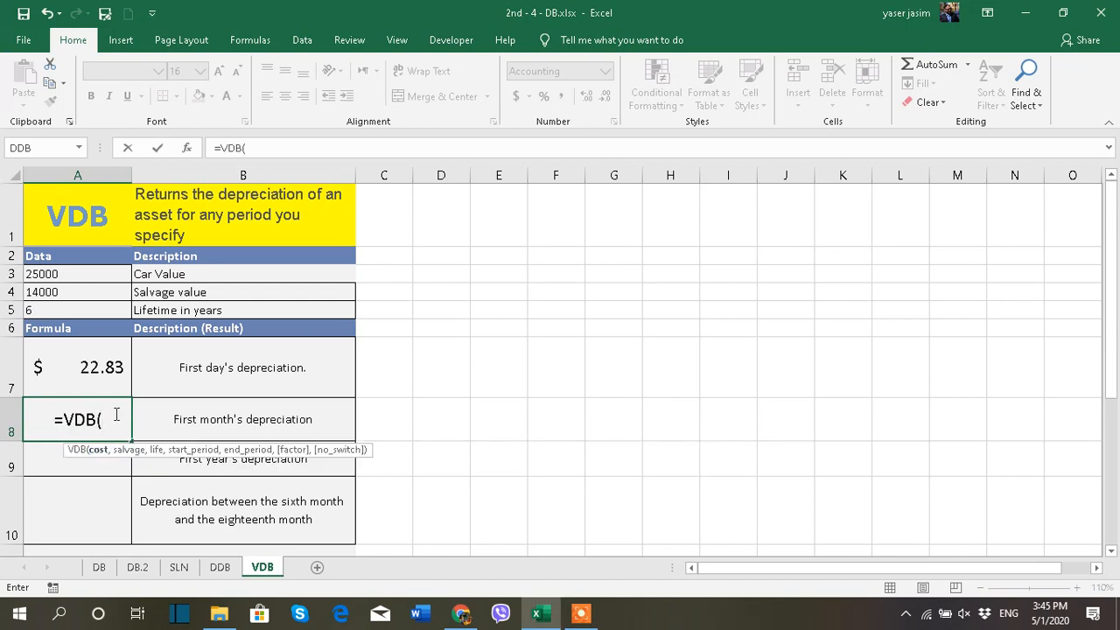
{"action": "left_click", "coordinate": [68, 275]}
{"action": "type", "text": ","}
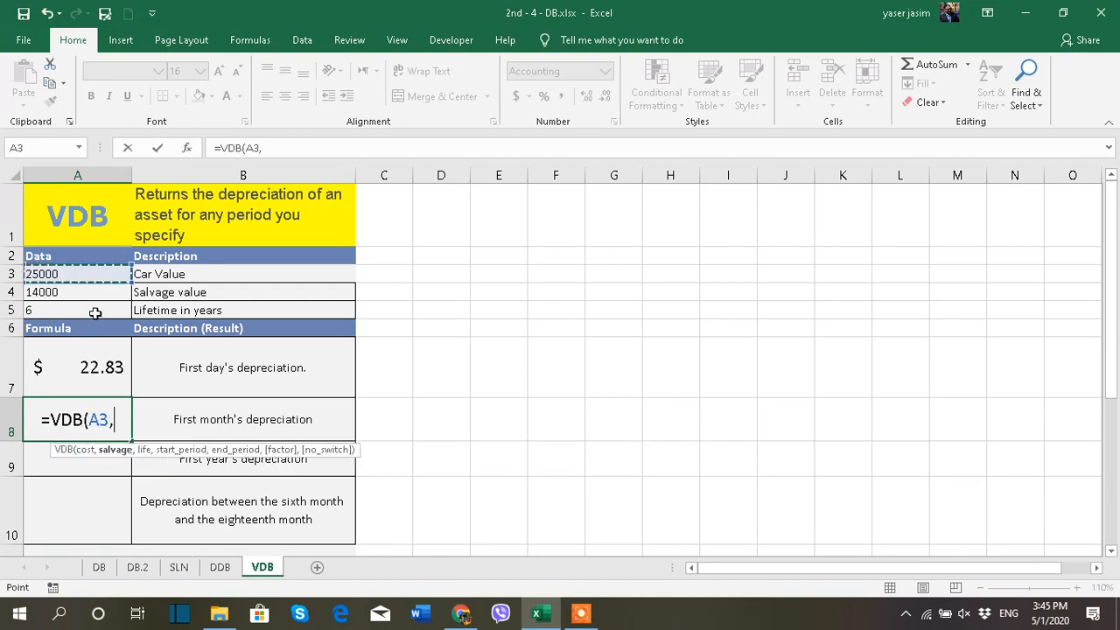
{"action": "left_click", "coordinate": [69, 292]}
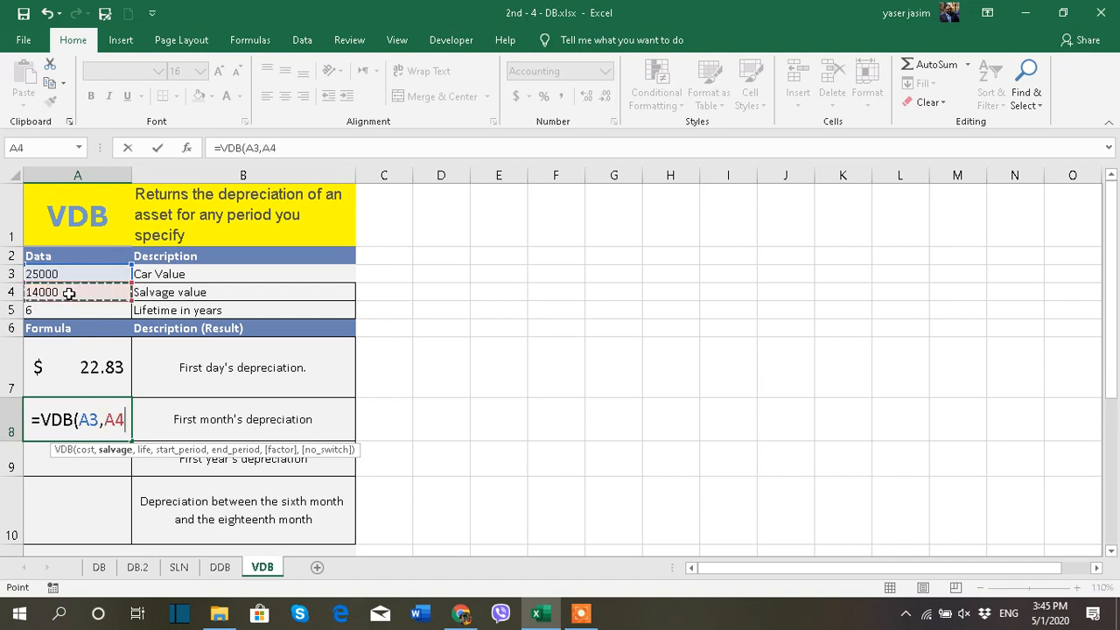
{"action": "type", "text": ","}
{"action": "left_click", "coordinate": [81, 312]}
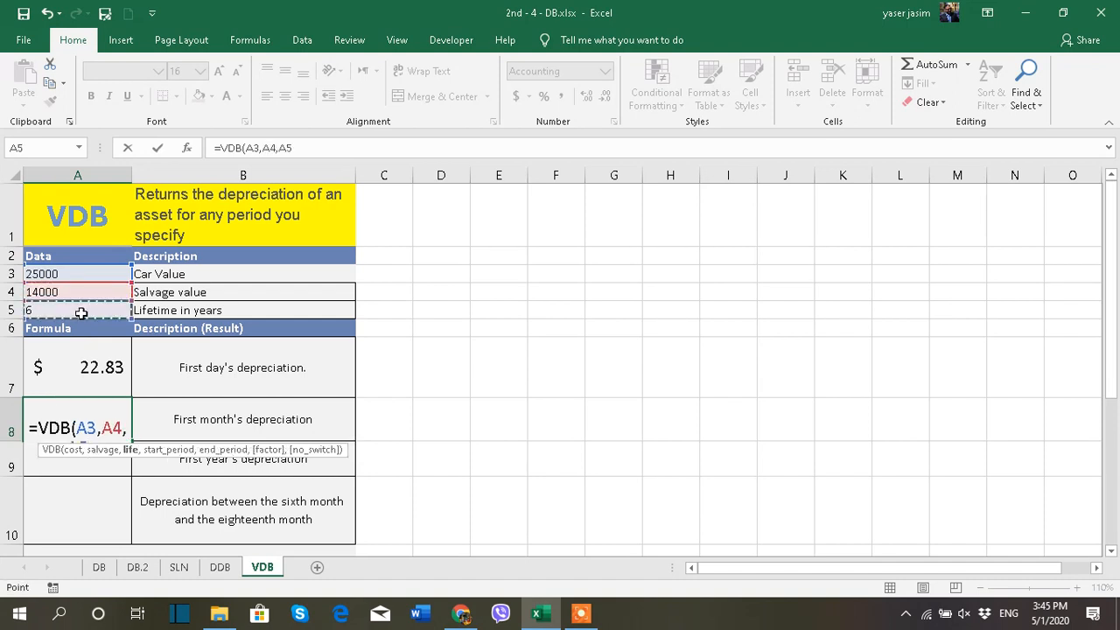
Step: Complete the first-month VDB formula in A8 with the life as A5*12, start period 0 and end period 1
{"action": "type", "text": "*"}
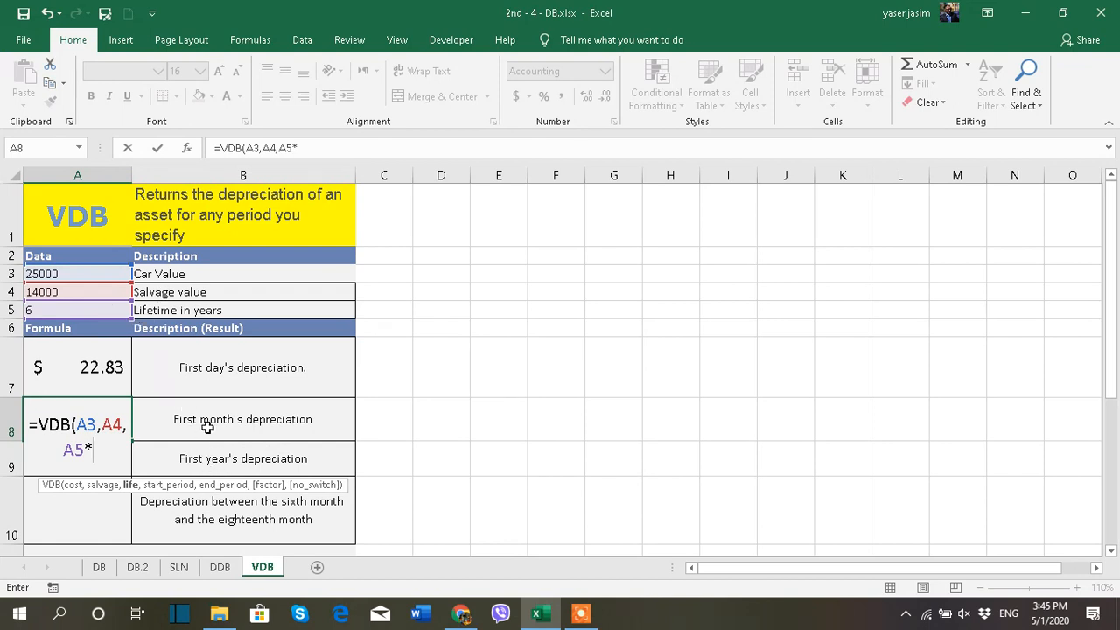
{"action": "type", "text": "12"}
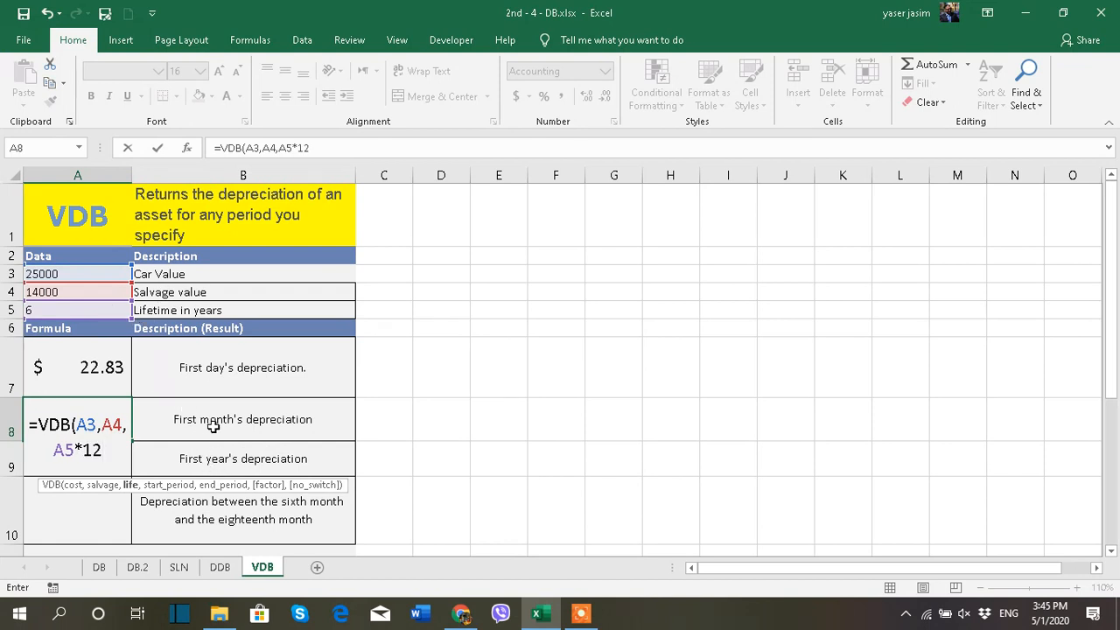
{"action": "type", "text": ","}
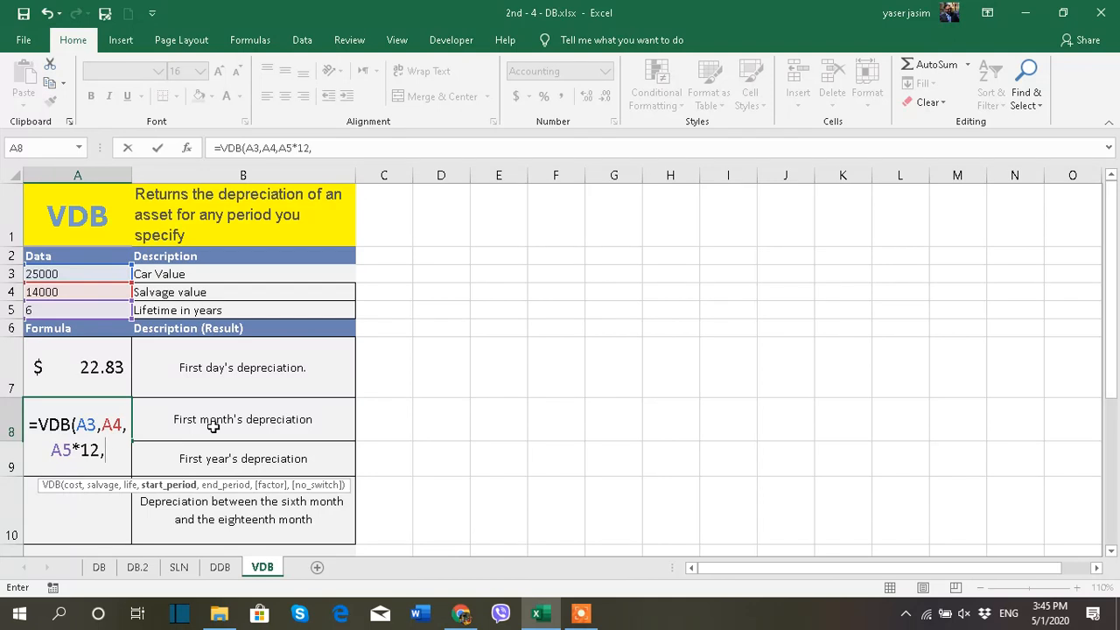
{"action": "type", "text": "0"}
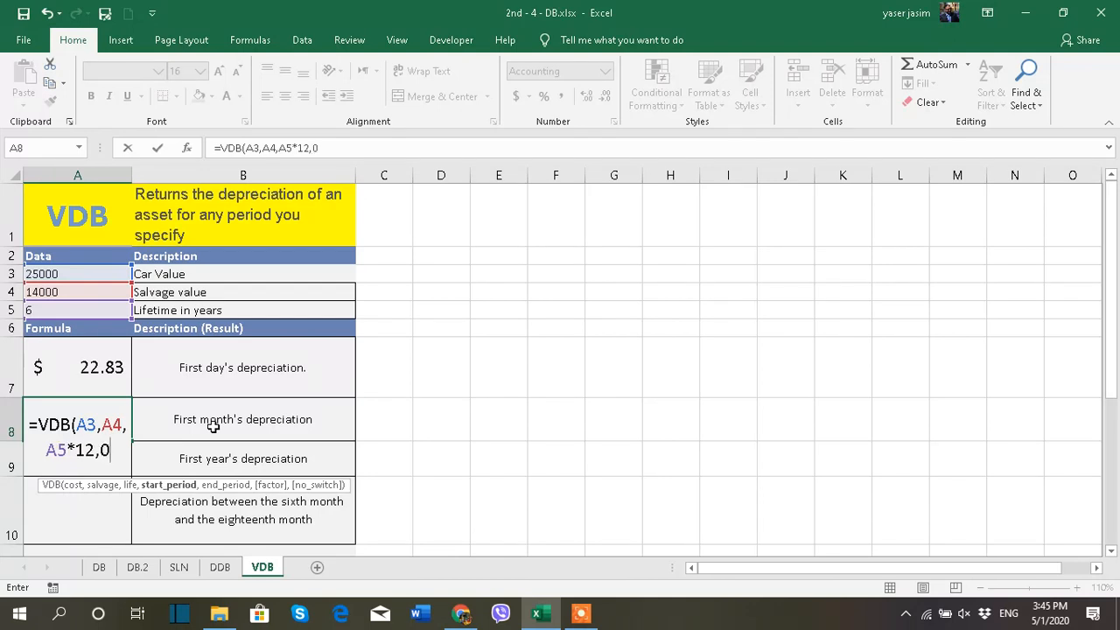
{"action": "type", "text": ",1"}
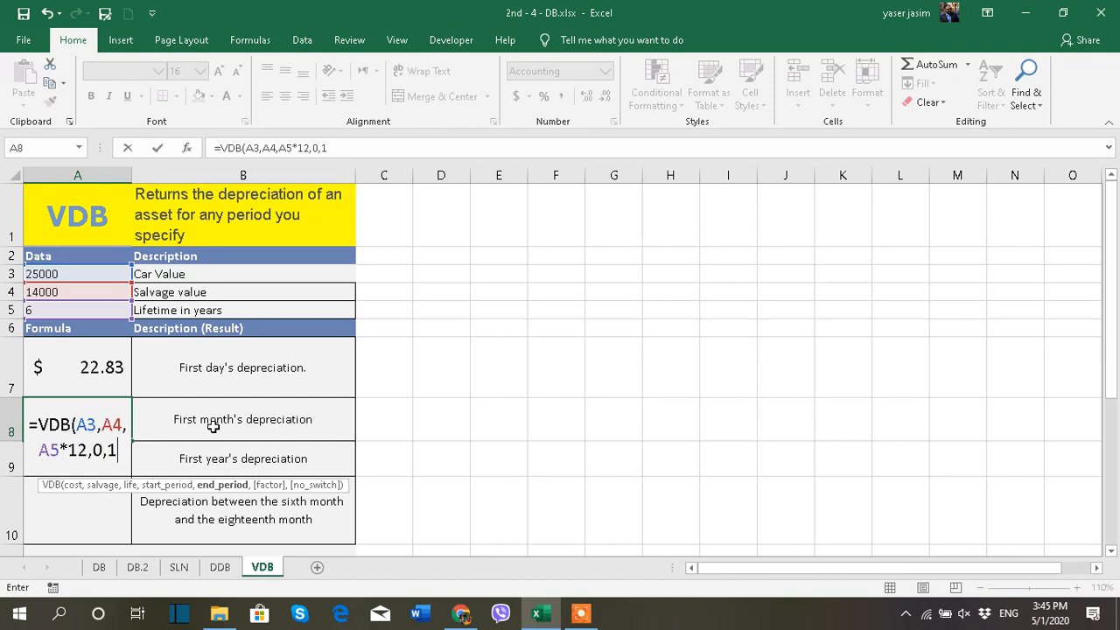
{"action": "type", "text": ")"}
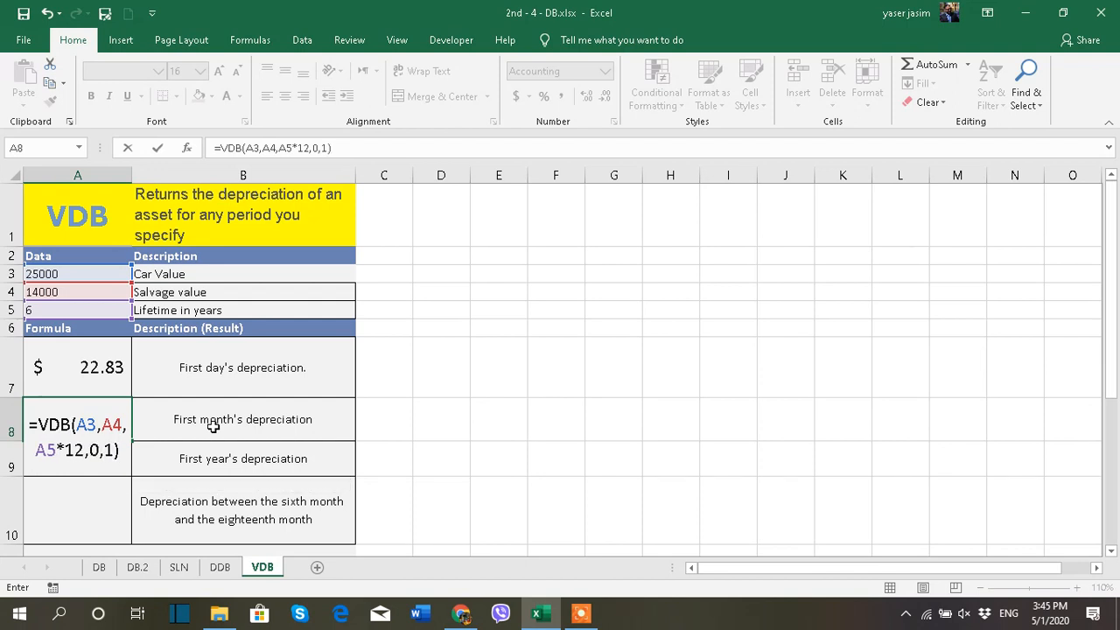
{"action": "double_click", "coordinate": [96, 452]}
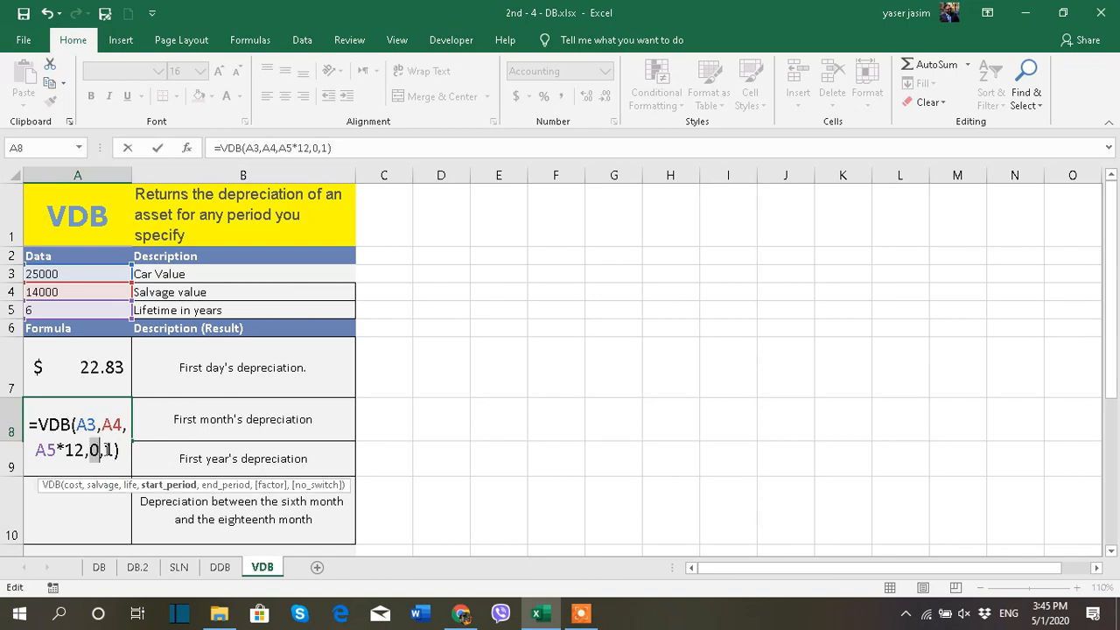
{"action": "double_click", "coordinate": [109, 451]}
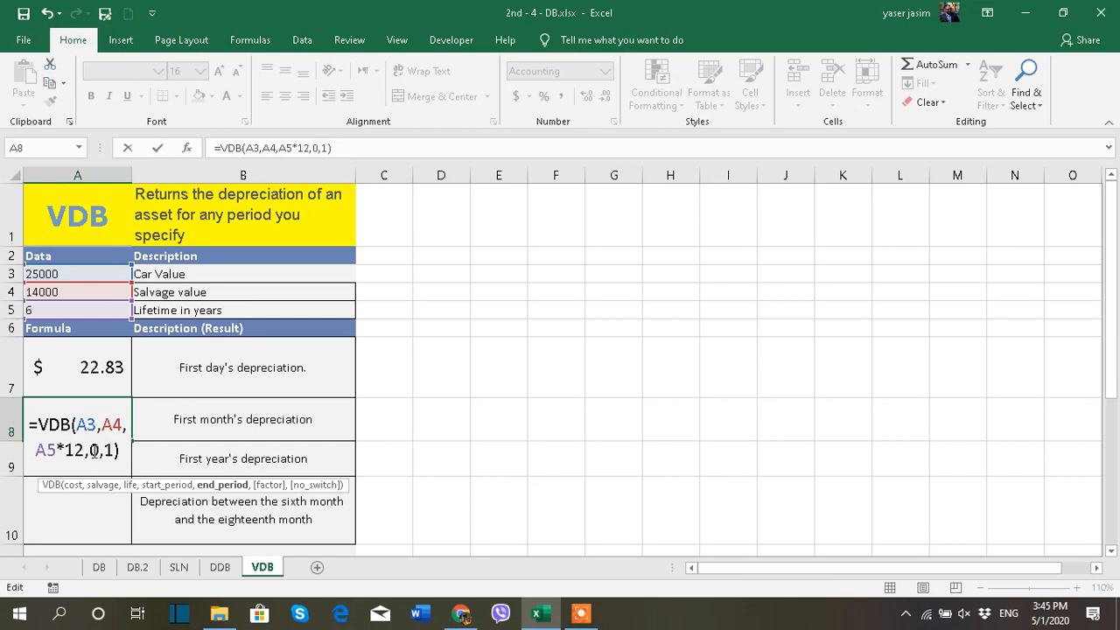
{"action": "double_click", "coordinate": [94, 451]}
{"action": "left_click", "coordinate": [105, 452]}
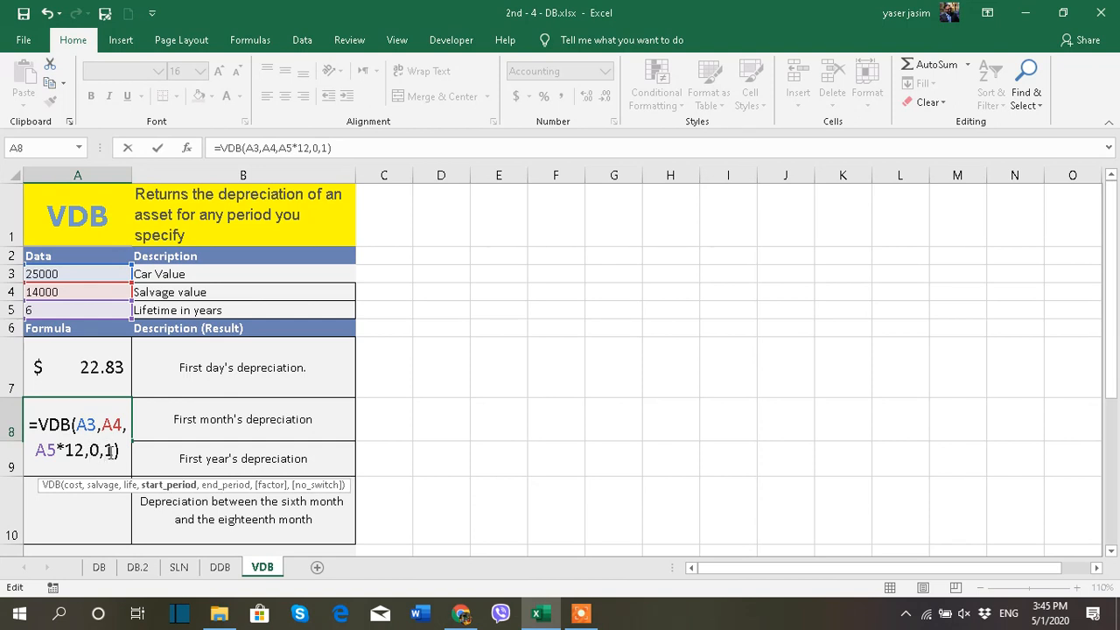
{"action": "double_click", "coordinate": [108, 450]}
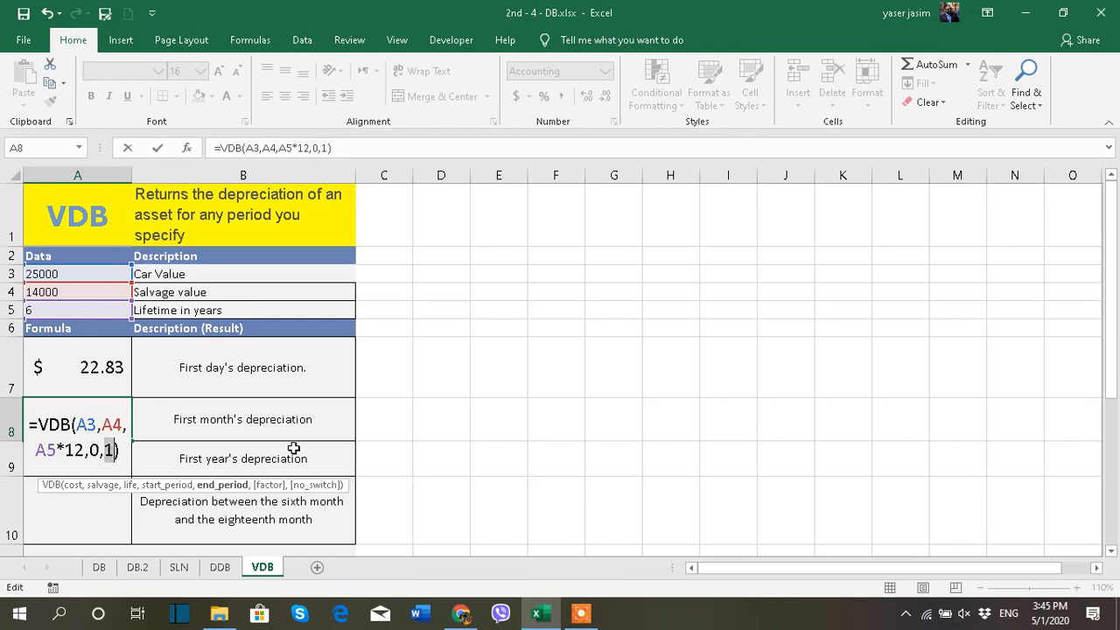
{"action": "key", "text": "Return"}
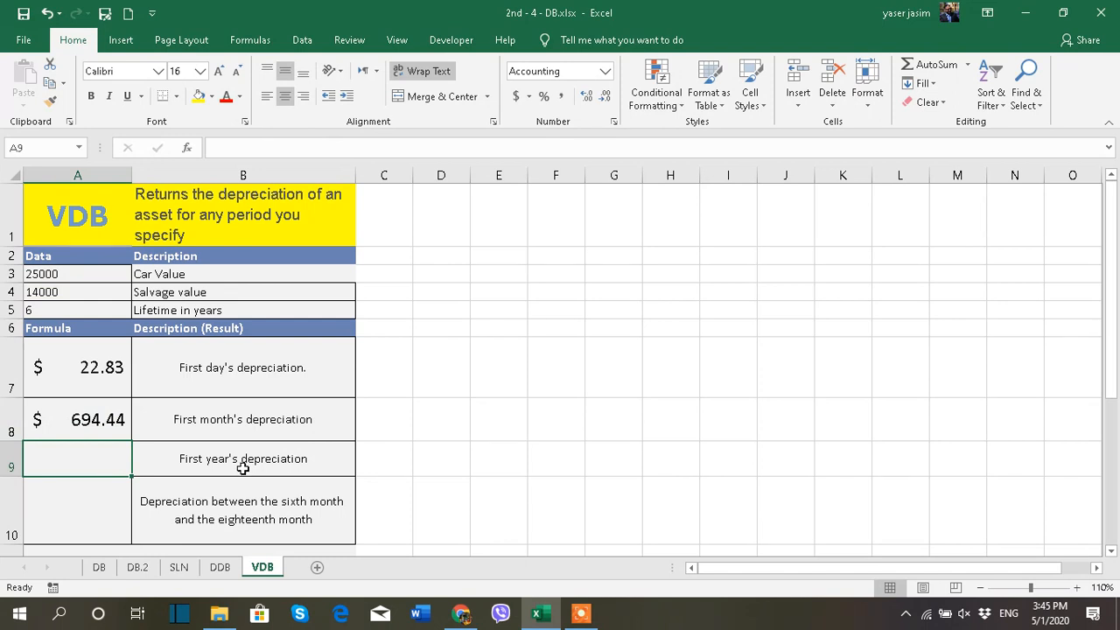
Step: Try displaying the depreciation amounts in A7:A8 without decimal places, and undo that formatting
{"action": "left_click", "coordinate": [105, 419]}
{"action": "left_click_drag", "start_coordinate": [105, 361], "coordinate": [105, 418]}
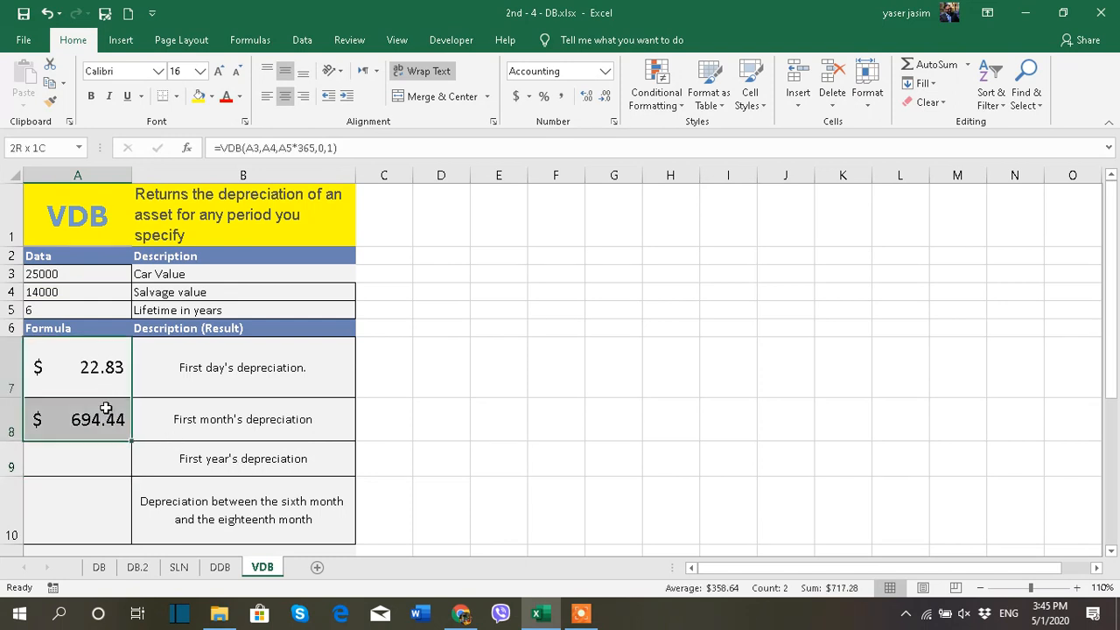
{"action": "left_click", "coordinate": [605, 97]}
{"action": "left_click", "coordinate": [604, 96]}
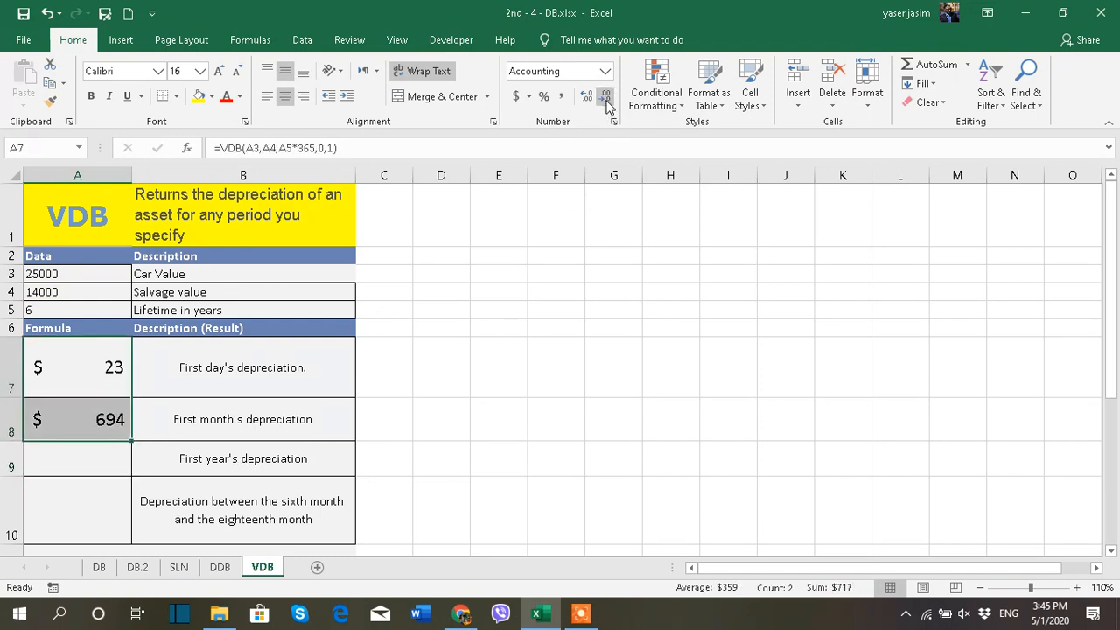
{"action": "left_click", "coordinate": [555, 327]}
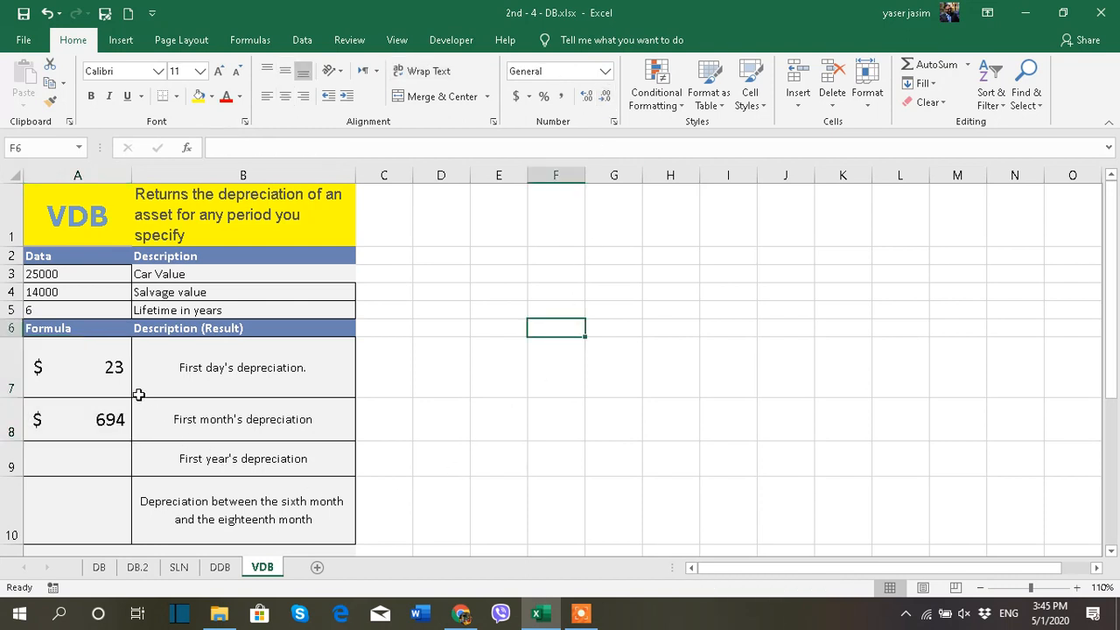
{"action": "key", "text": "ctrl+z"}
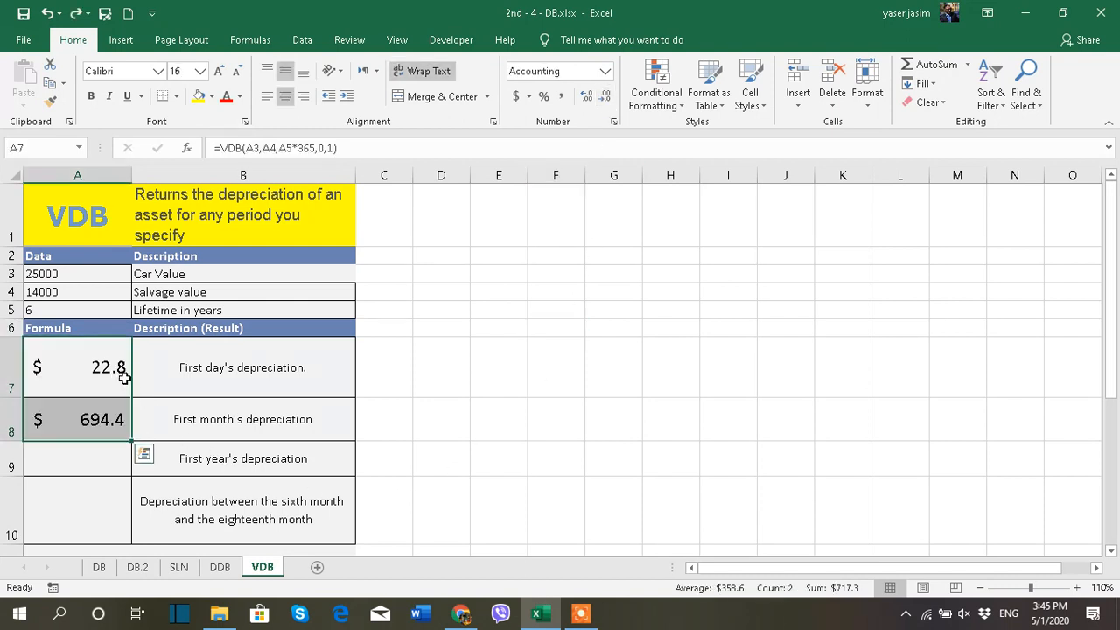
{"action": "key", "text": "ctrl+z"}
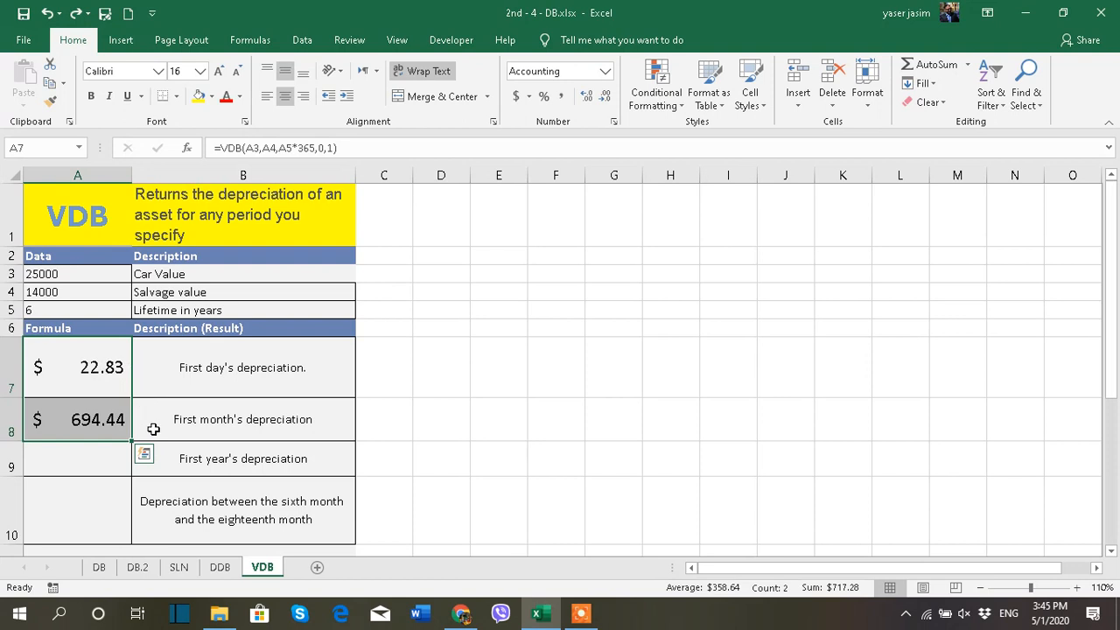
{"action": "left_click", "coordinate": [103, 457]}
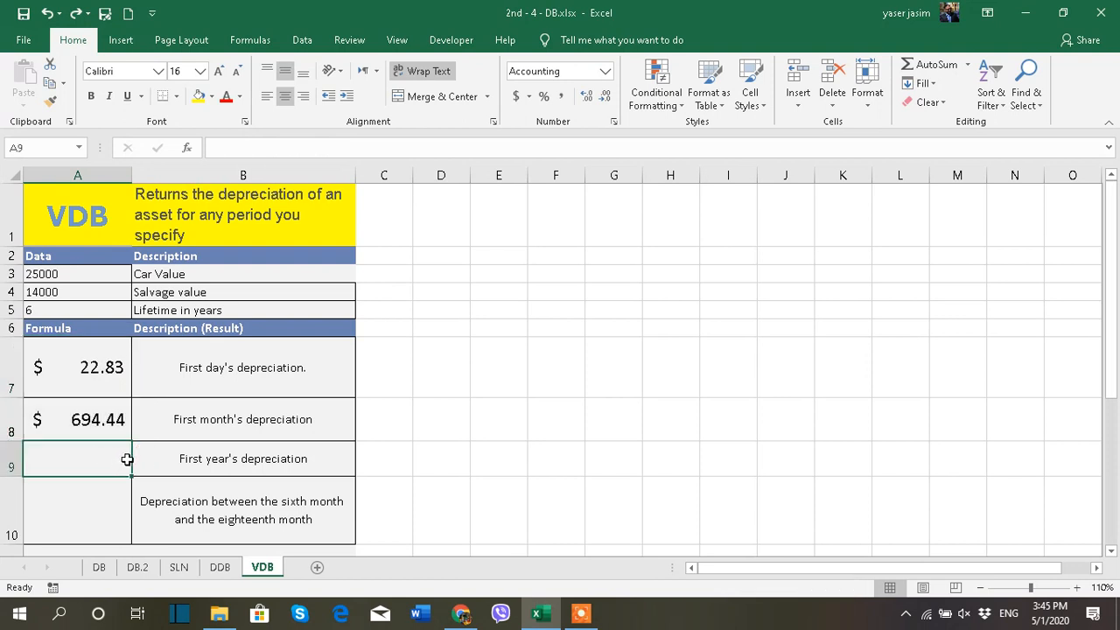
{"action": "type", "text": "=vdb"}
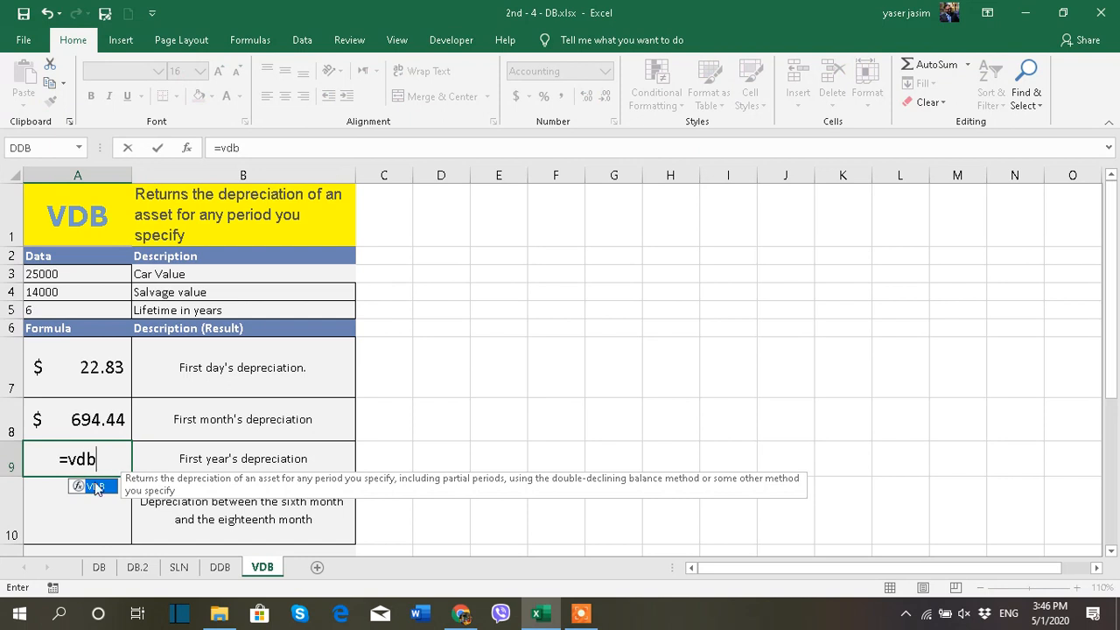
{"action": "key", "text": "Return"}
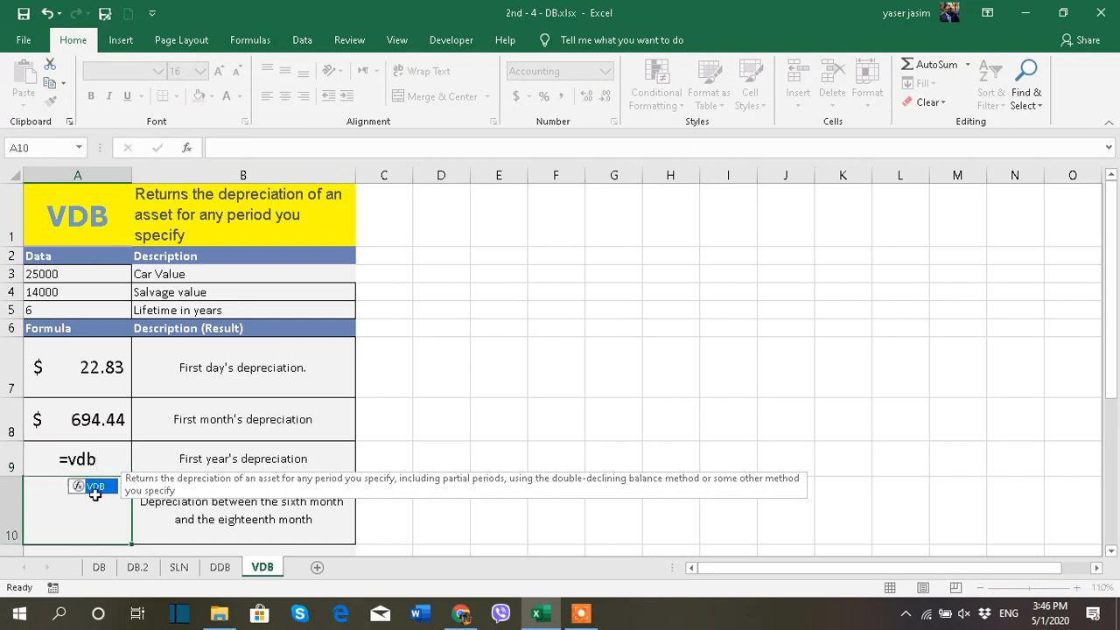
Step: Start a VDB formula in A9 for the first year's depreciation, referencing cost A3, salvage A4 and life A5
{"action": "left_click", "coordinate": [104, 460]}
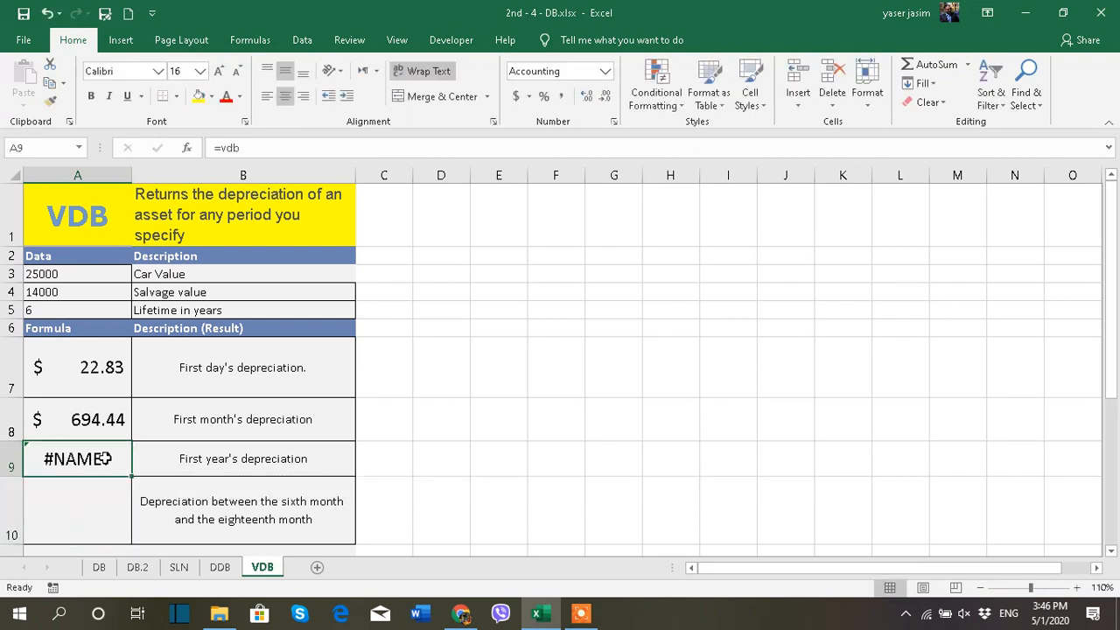
{"action": "type", "text": "=vdb"}
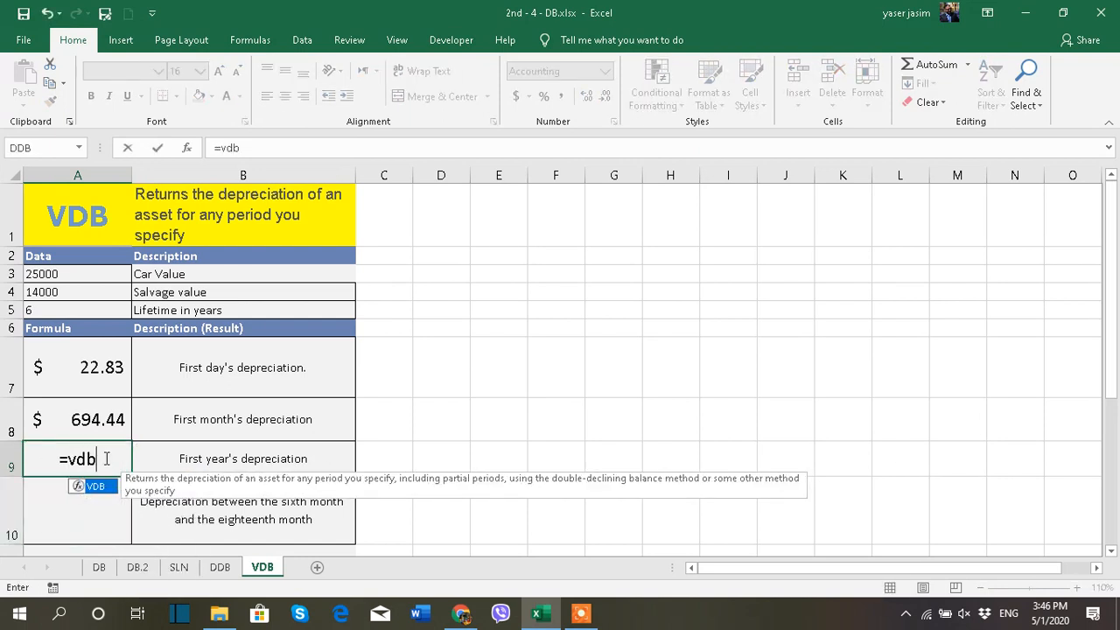
{"action": "double_click", "coordinate": [110, 495]}
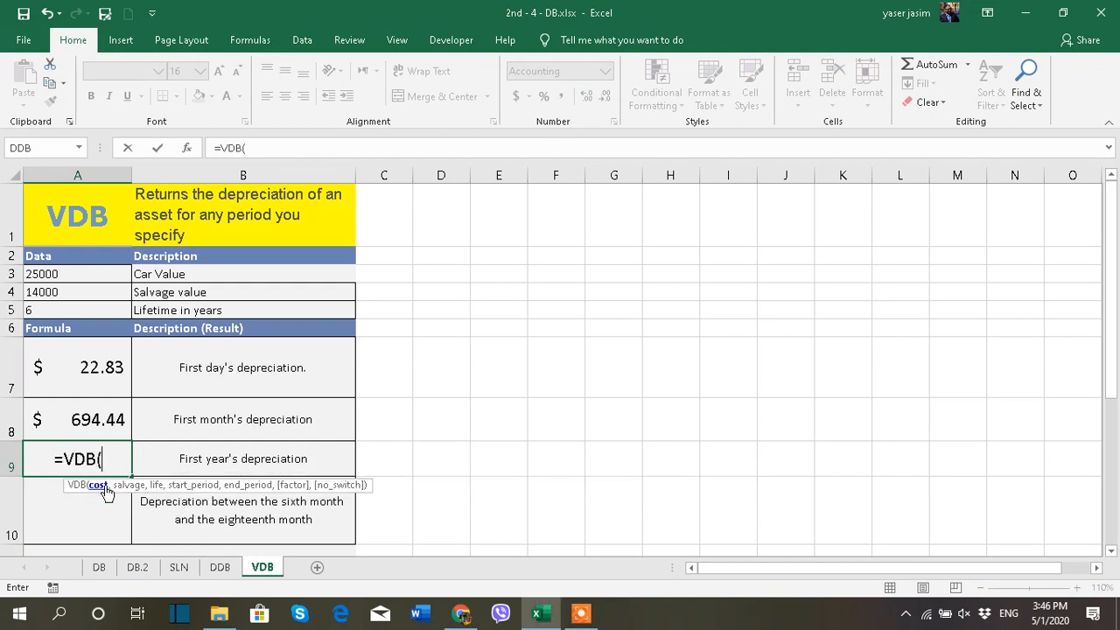
{"action": "left_click", "coordinate": [106, 279]}
{"action": "type", "text": ","}
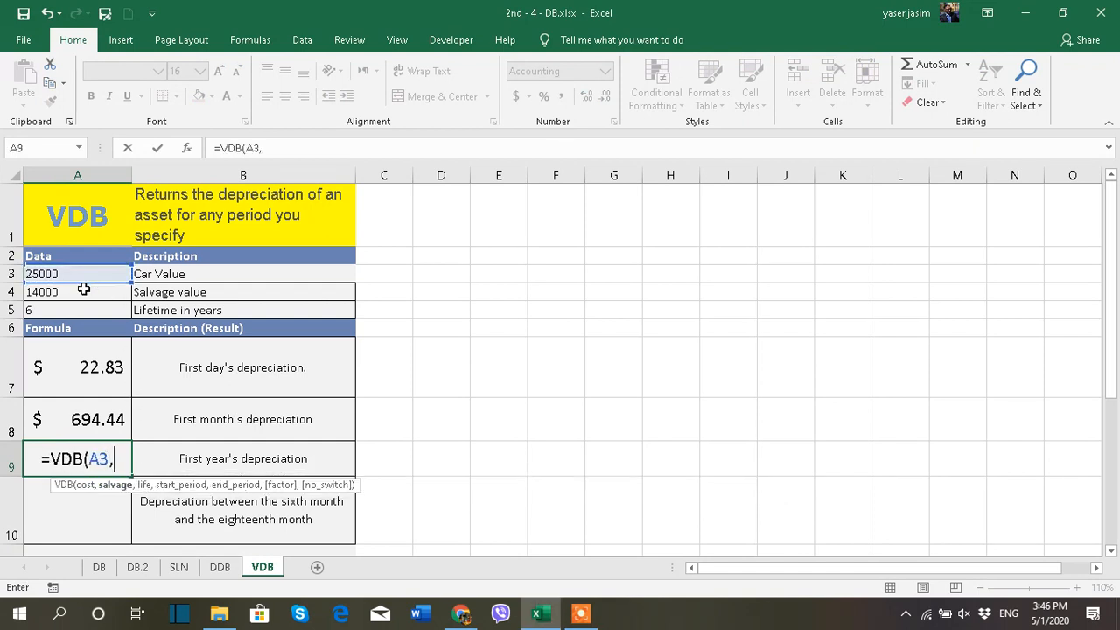
{"action": "left_click", "coordinate": [78, 291]}
{"action": "type", "text": ","}
{"action": "left_click", "coordinate": [78, 309]}
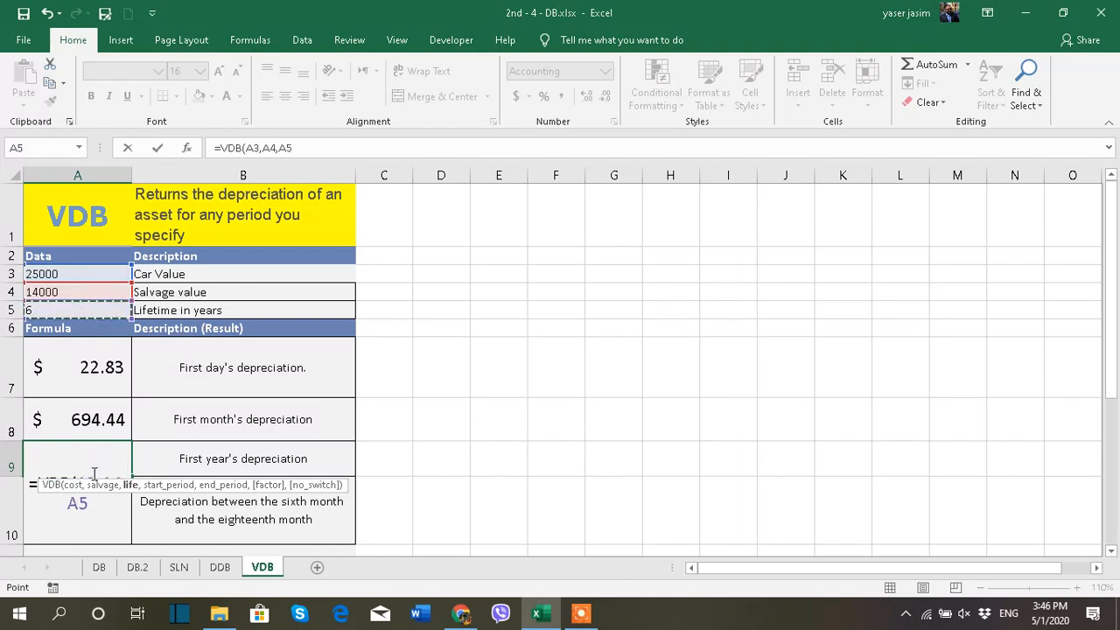
Step: Complete the first-year formula in A9 with start period 0 and end period 1
{"action": "type", "text": ","}
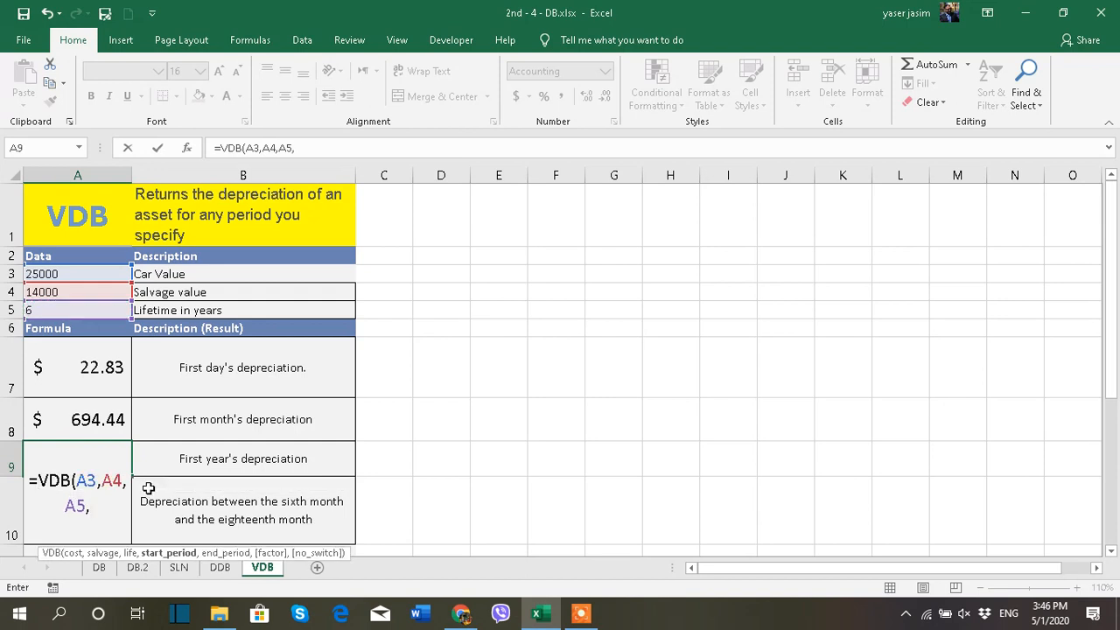
{"action": "type", "text": "0,1"}
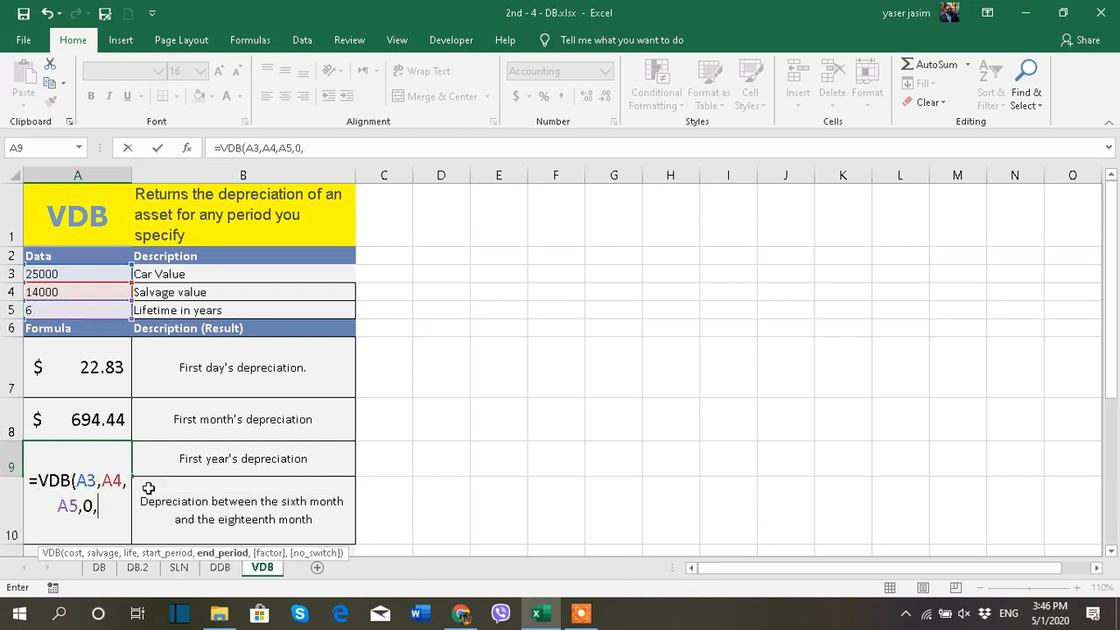
{"action": "type", "text": ")"}
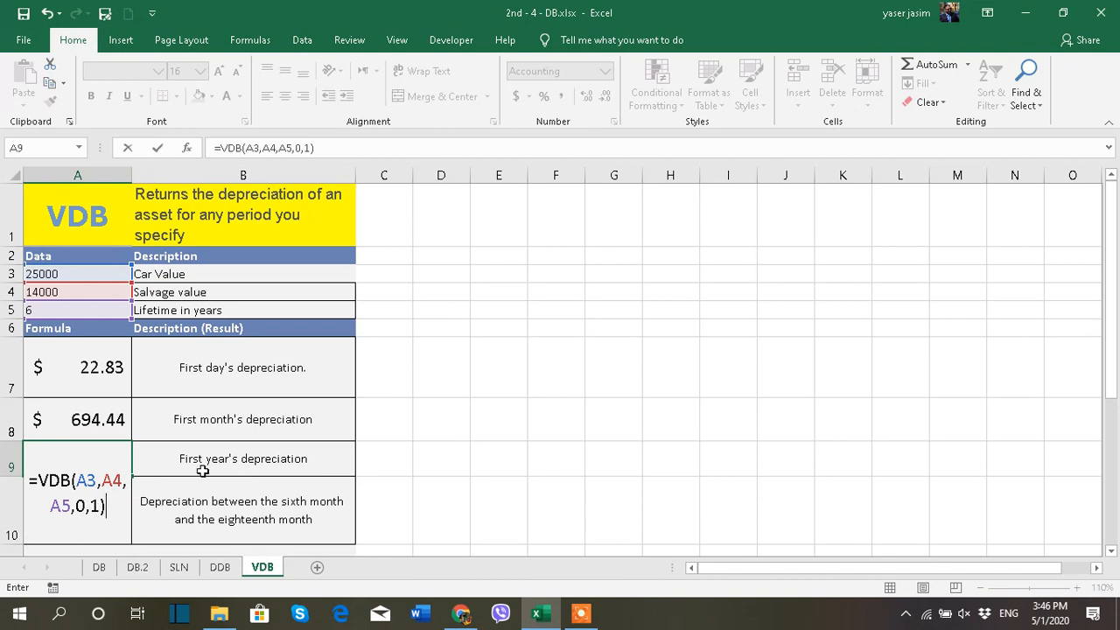
{"action": "key", "text": "Return"}
{"action": "left_click", "coordinate": [112, 466]}
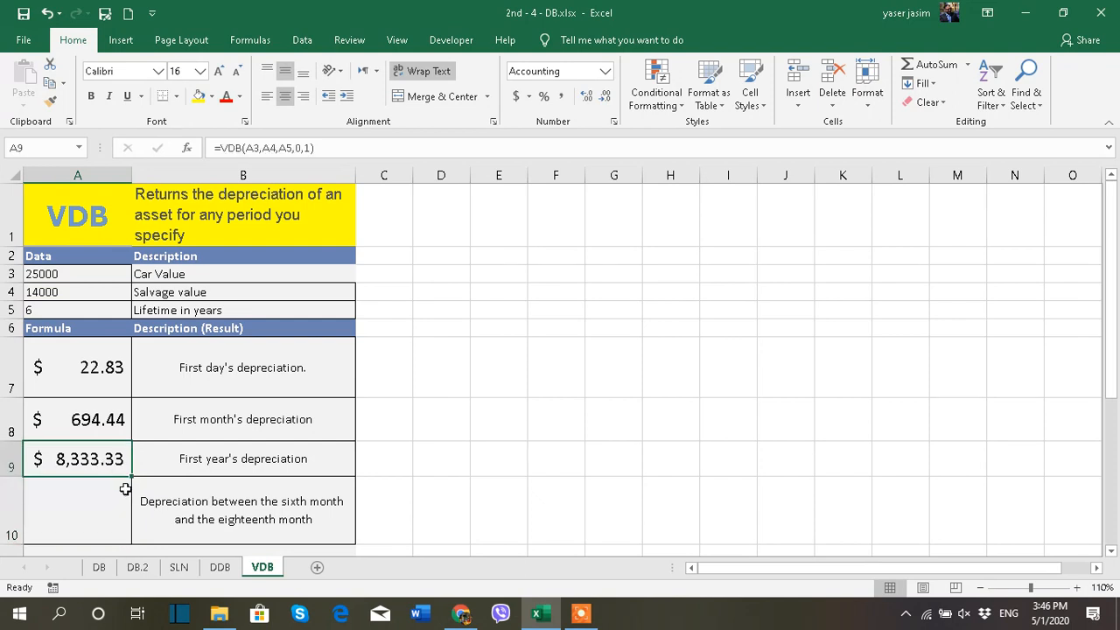
Step: Format the words "sixth month" in the B10 description in red at font size 14
{"action": "left_click", "coordinate": [110, 494]}
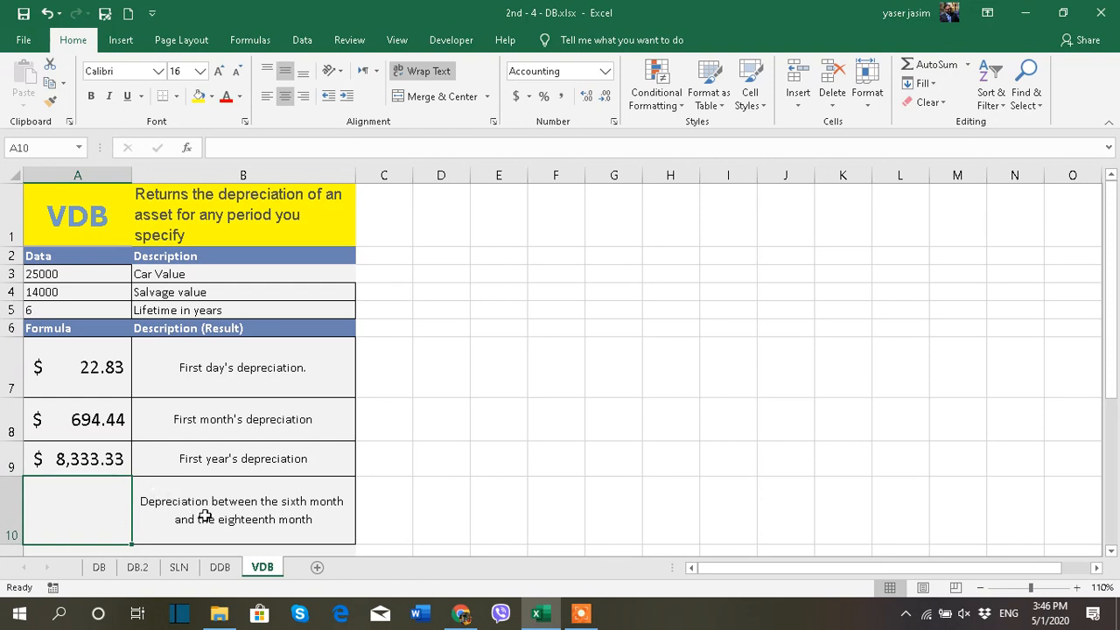
{"action": "left_click", "coordinate": [290, 504]}
{"action": "double_click", "coordinate": [286, 505]}
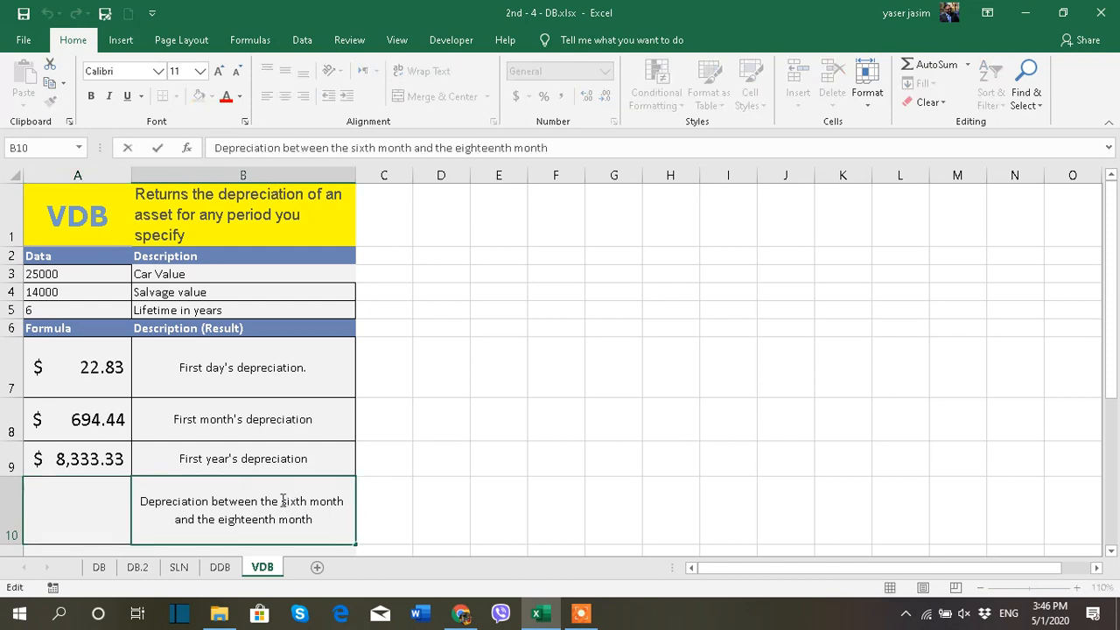
{"action": "left_click_drag", "start_coordinate": [281, 502], "coordinate": [344, 502]}
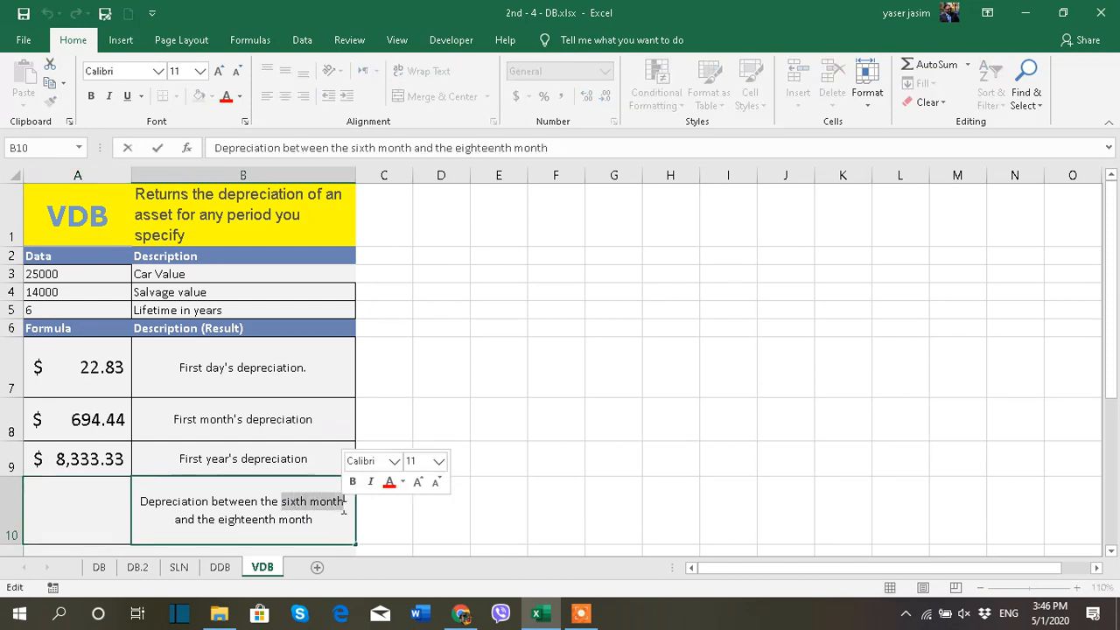
{"action": "left_click", "coordinate": [227, 98]}
{"action": "left_click", "coordinate": [200, 71]}
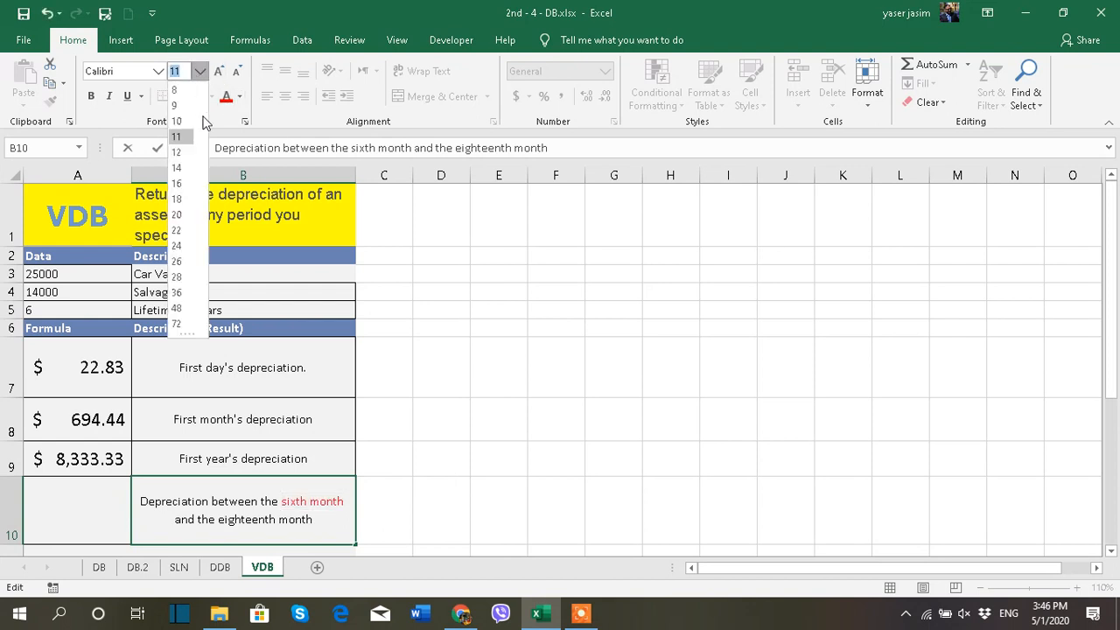
{"action": "left_click", "coordinate": [177, 168]}
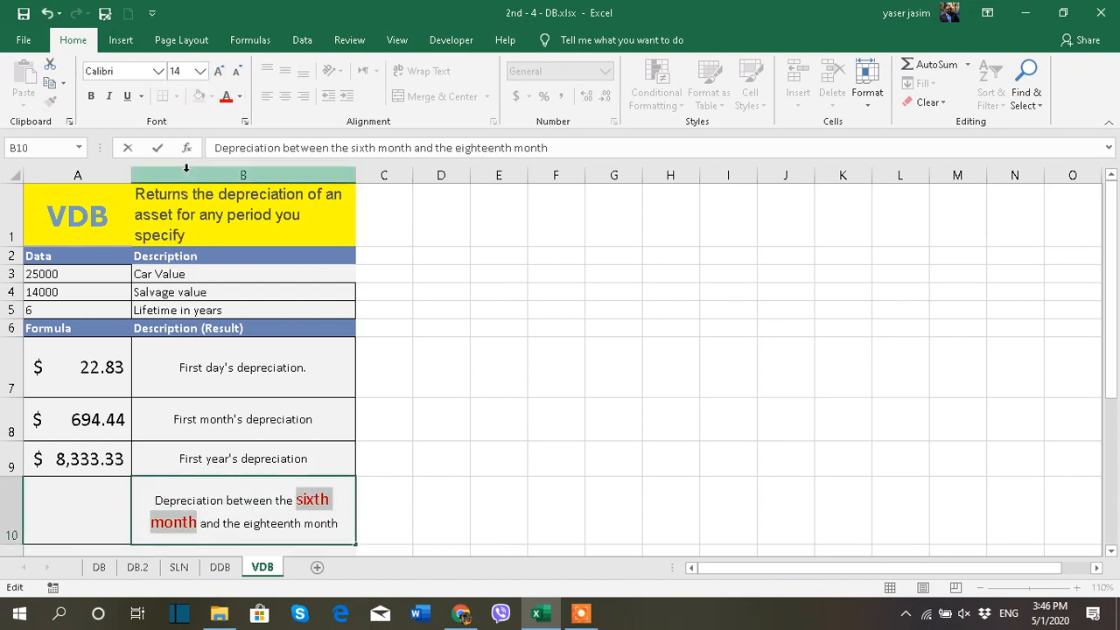
Step: Format the words "eighteenth month" in the B10 description in red at font size 14
{"action": "left_click_drag", "start_coordinate": [244, 525], "coordinate": [339, 529]}
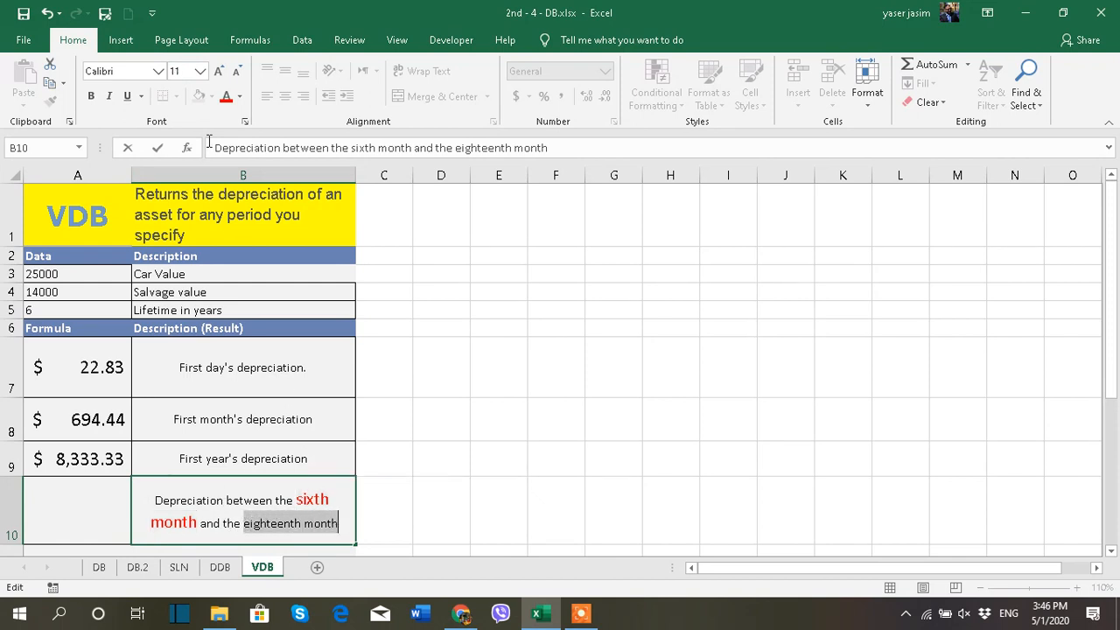
{"action": "left_click", "coordinate": [226, 97]}
{"action": "left_click", "coordinate": [200, 70]}
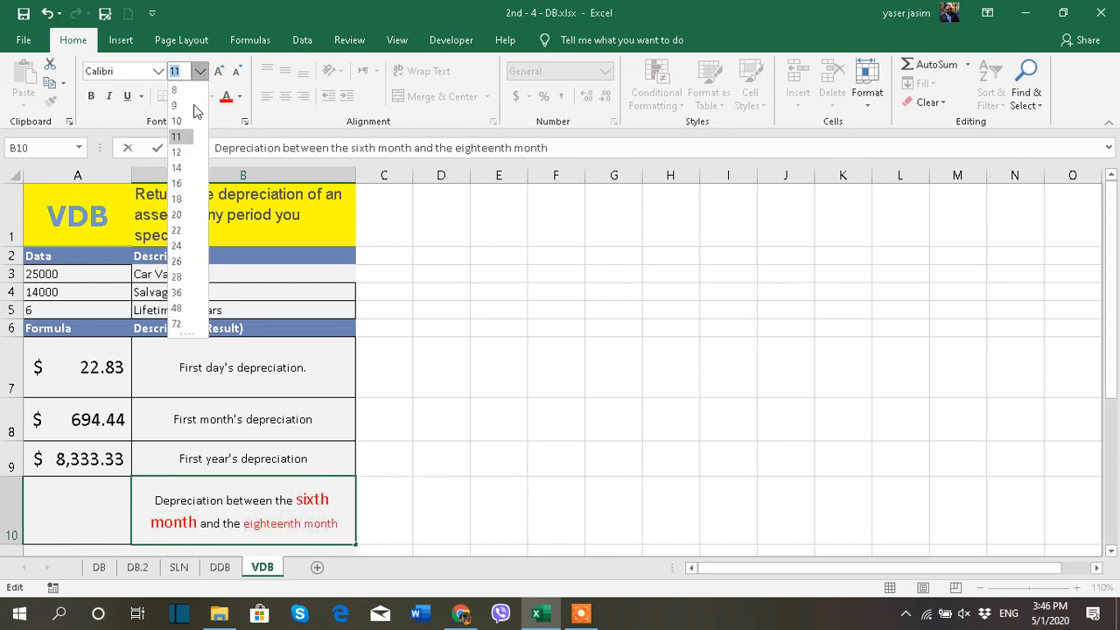
{"action": "left_click", "coordinate": [179, 167]}
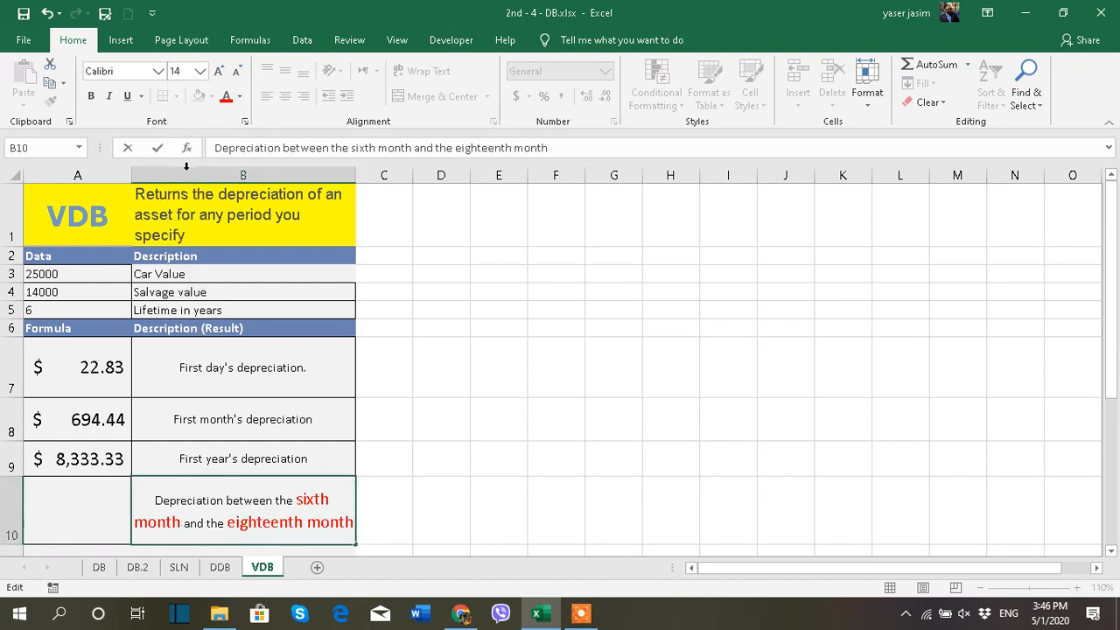
{"action": "left_click", "coordinate": [478, 470]}
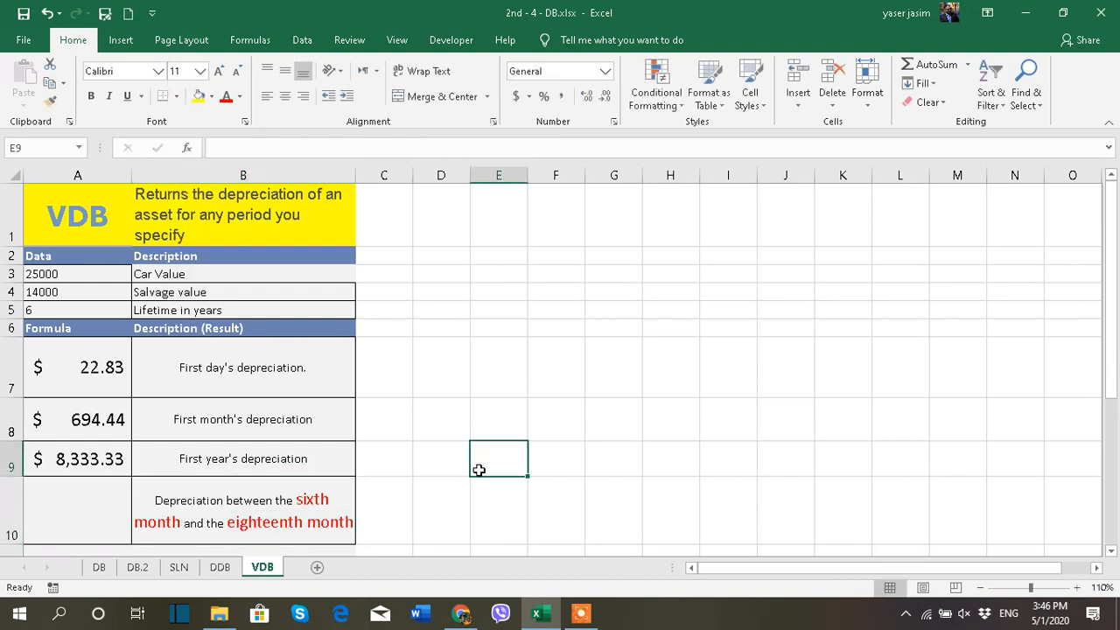
Step: Enter the example month numbers 6 in D10 and 18 in E10 beside the description
{"action": "left_click", "coordinate": [432, 522]}
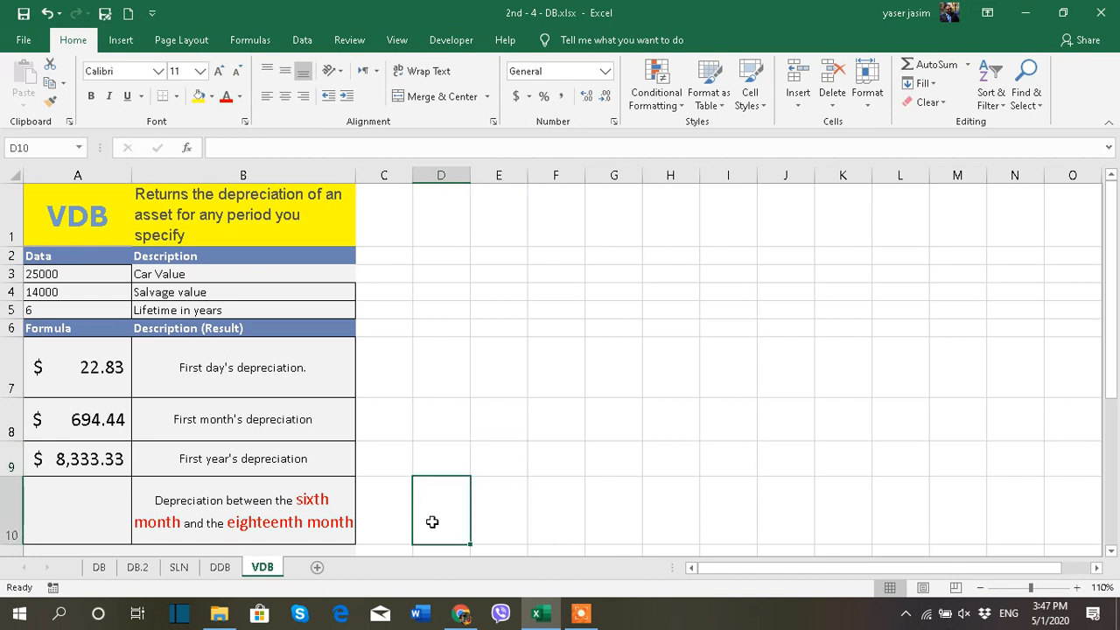
{"action": "double_click", "coordinate": [432, 522]}
{"action": "type", "text": "6"}
{"action": "left_click", "coordinate": [496, 508]}
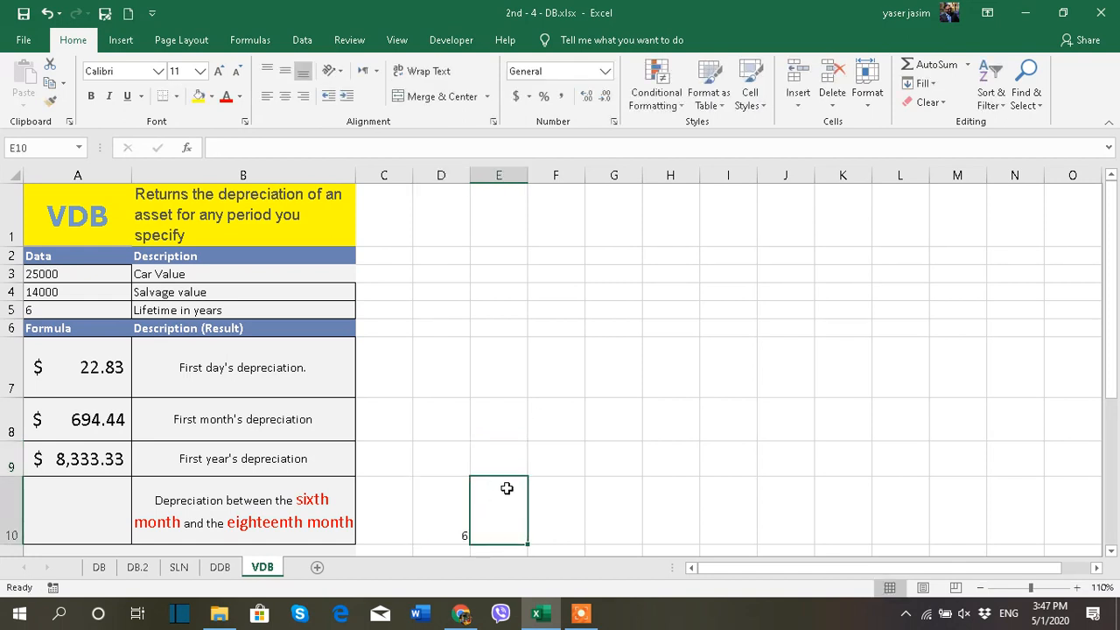
{"action": "type", "text": "18"}
{"action": "left_click", "coordinate": [555, 496]}
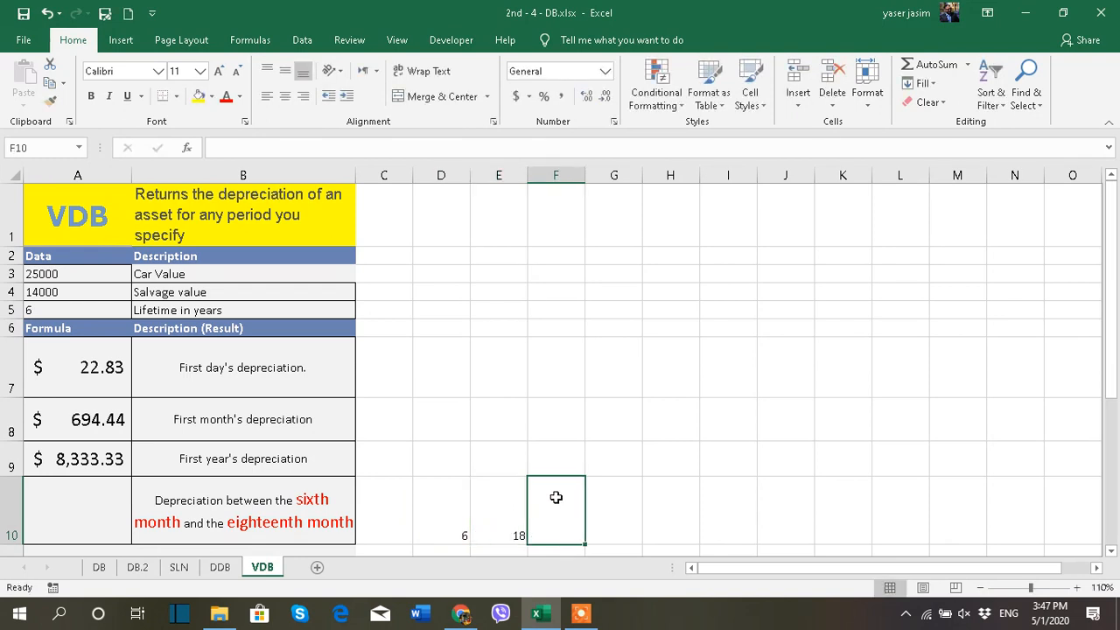
Step: Enter the stray text t in E9 and clear all entries from D9:E10
{"action": "left_click", "coordinate": [507, 456]}
{"action": "type", "text": "t"}
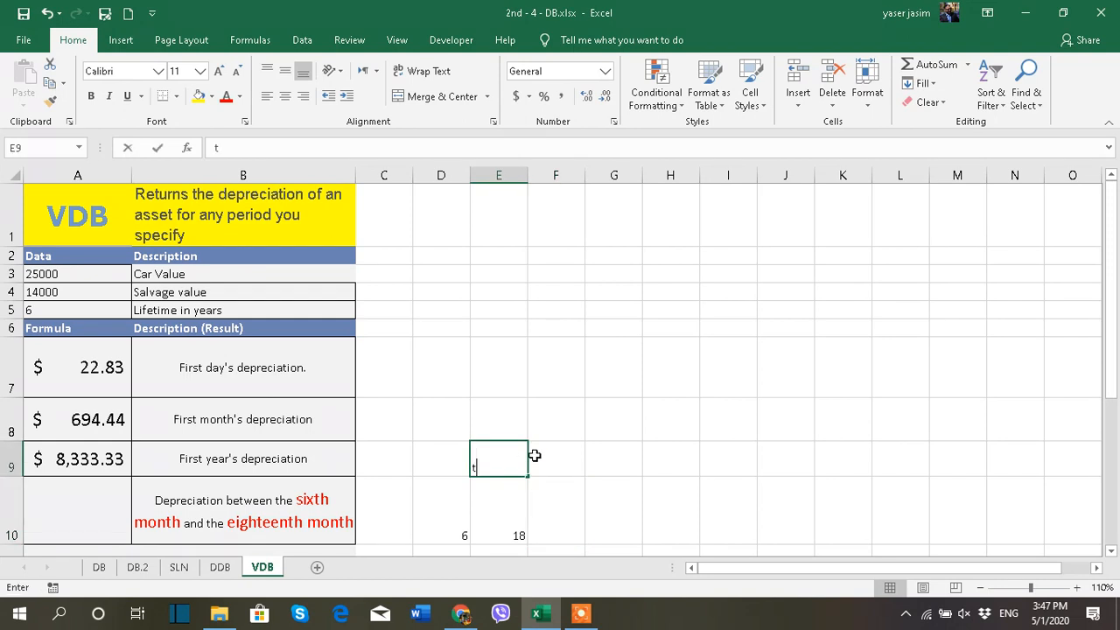
{"action": "left_click", "coordinate": [535, 456]}
{"action": "left_click_drag", "start_coordinate": [508, 467], "coordinate": [463, 520]}
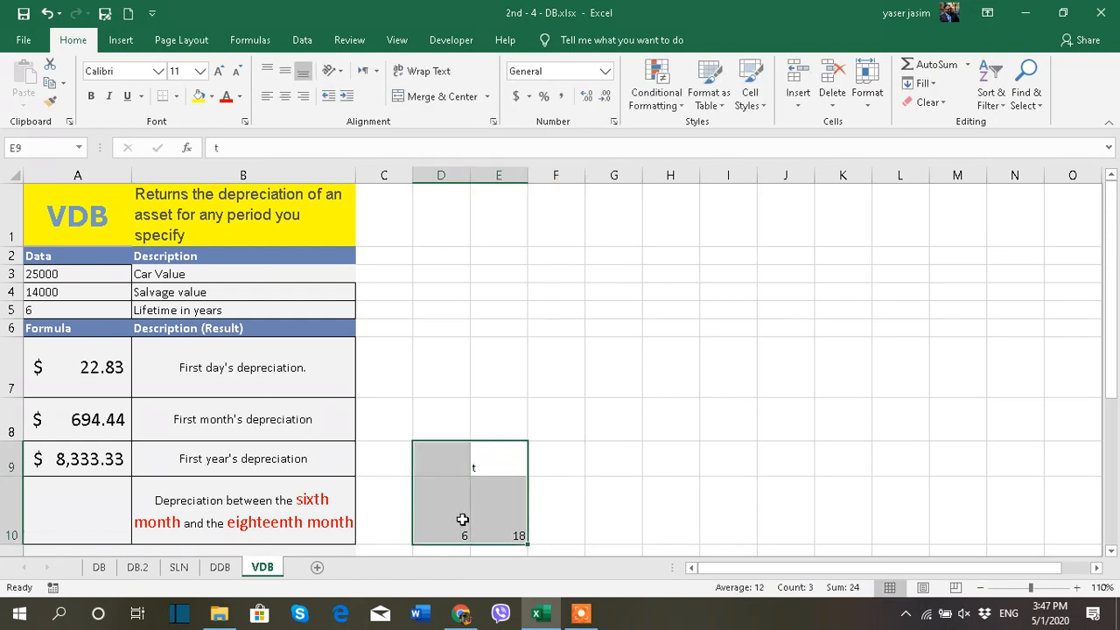
{"action": "key", "text": "Delete"}
{"action": "left_click", "coordinate": [573, 481]}
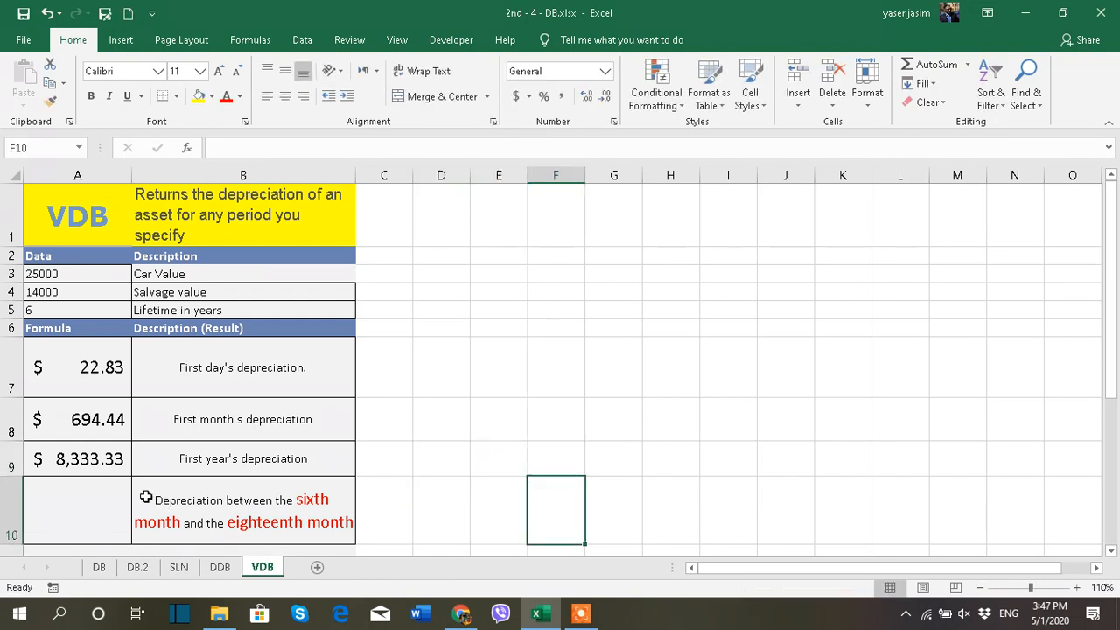
Step: Start a VDB formula in A10 with cost A3, salvage A4 and life A5*12 for monthly periods
{"action": "left_click", "coordinate": [123, 516]}
{"action": "type", "text": "="}
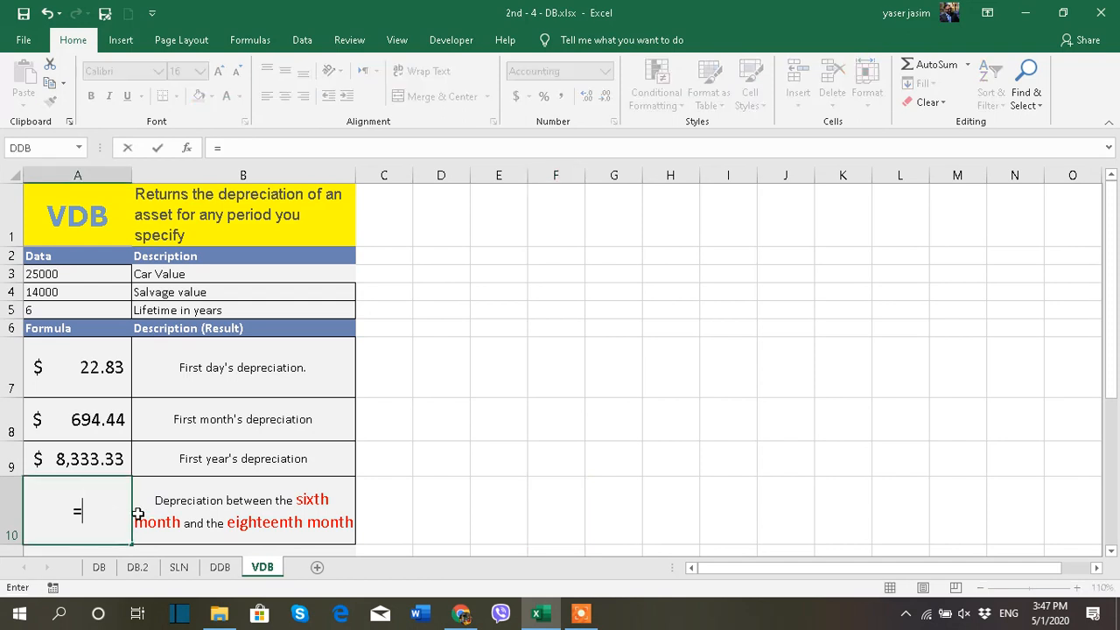
{"action": "type", "text": "vdb"}
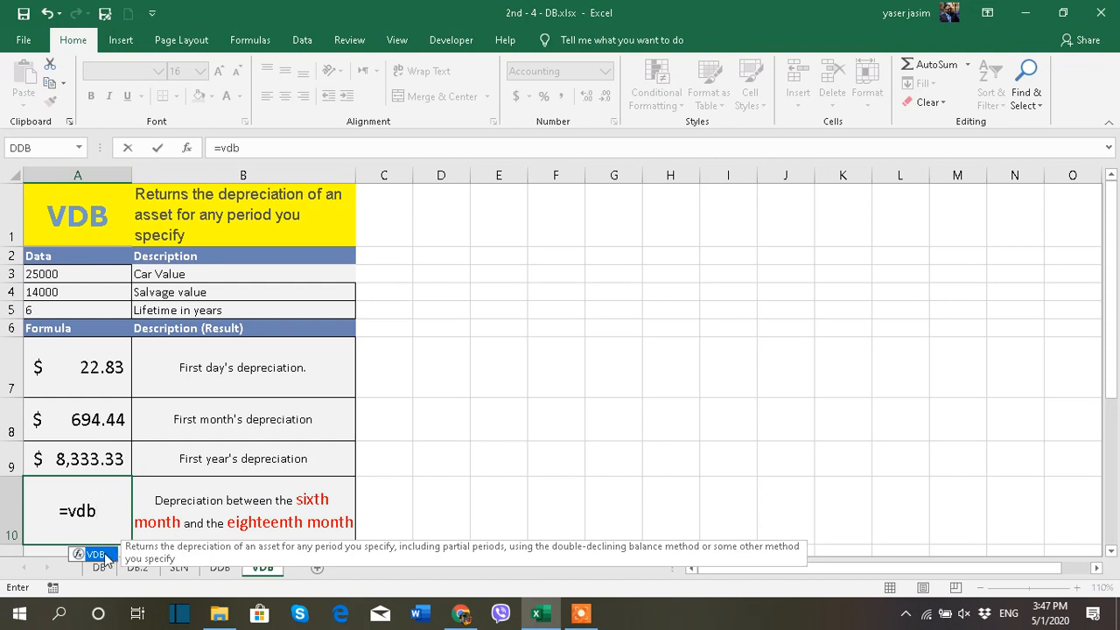
{"action": "key", "text": "Tab"}
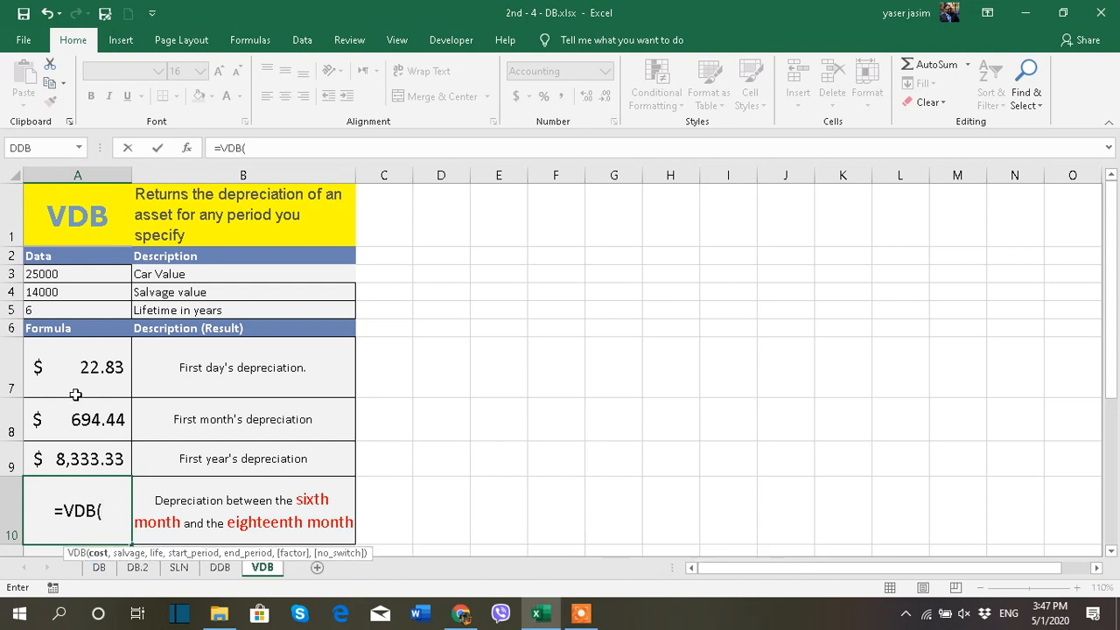
{"action": "left_click", "coordinate": [56, 277]}
{"action": "type", "text": ","}
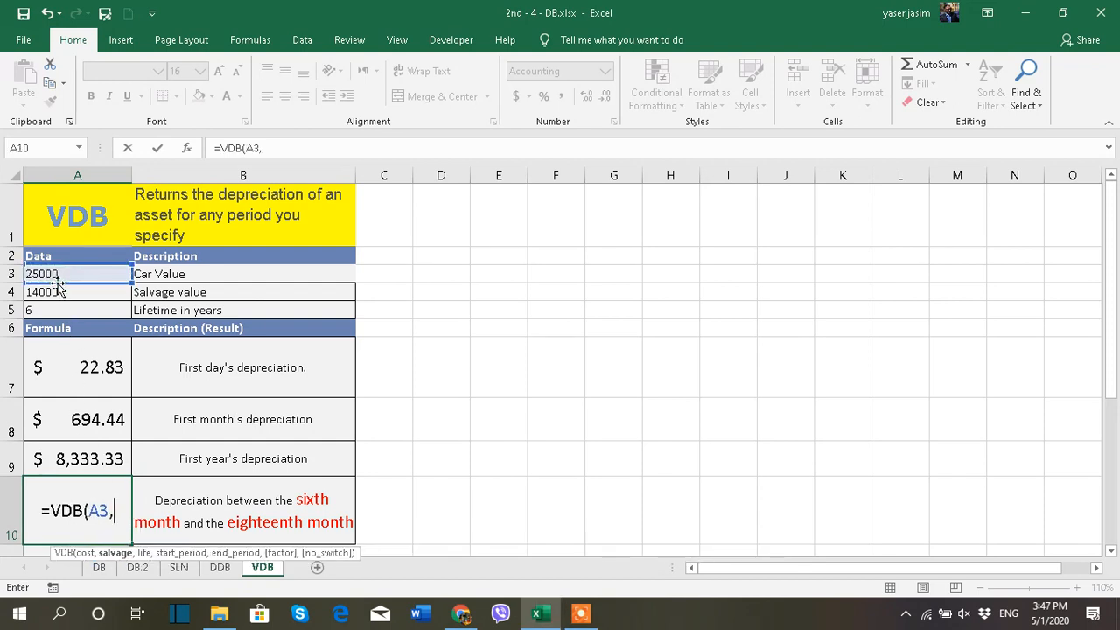
{"action": "left_click", "coordinate": [43, 291]}
{"action": "type", "text": ","}
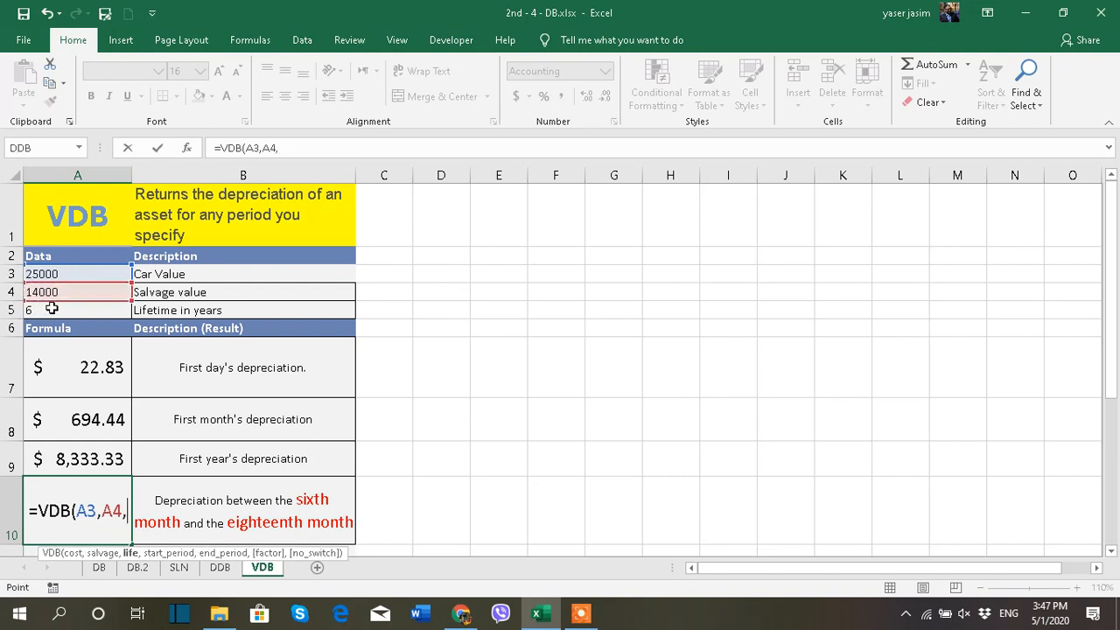
{"action": "left_click", "coordinate": [52, 309]}
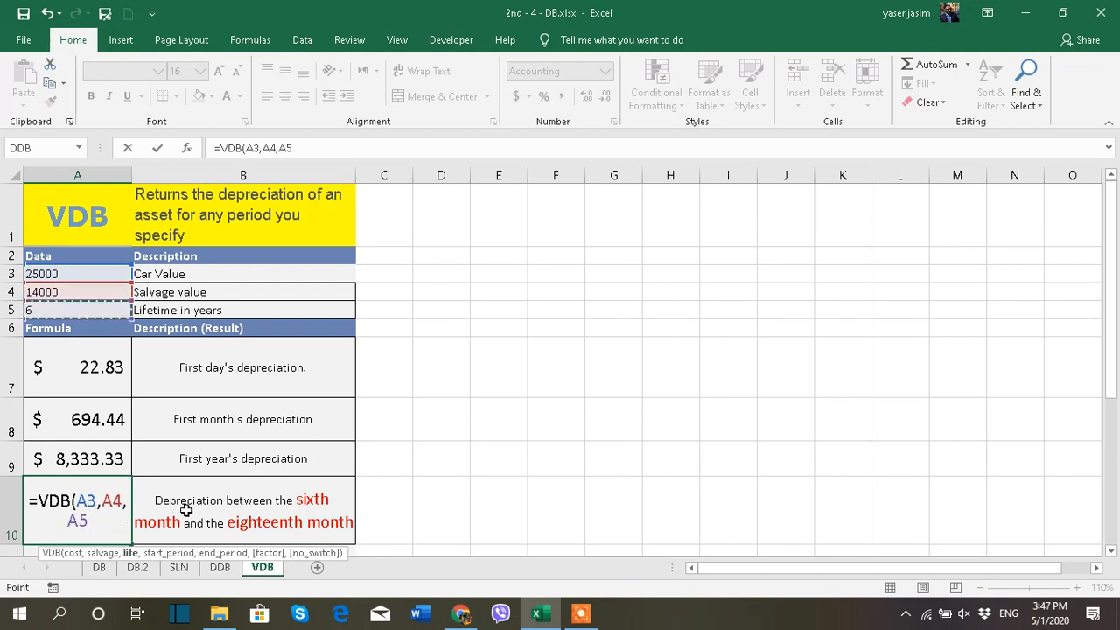
{"action": "type", "text": "*12"}
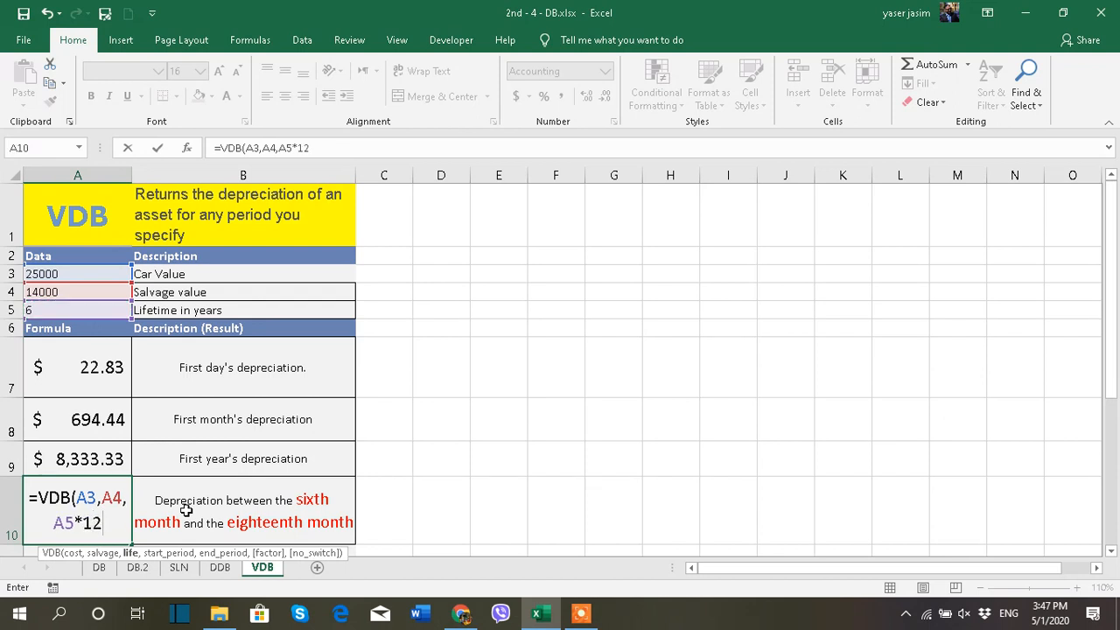
{"action": "type", "text": ","}
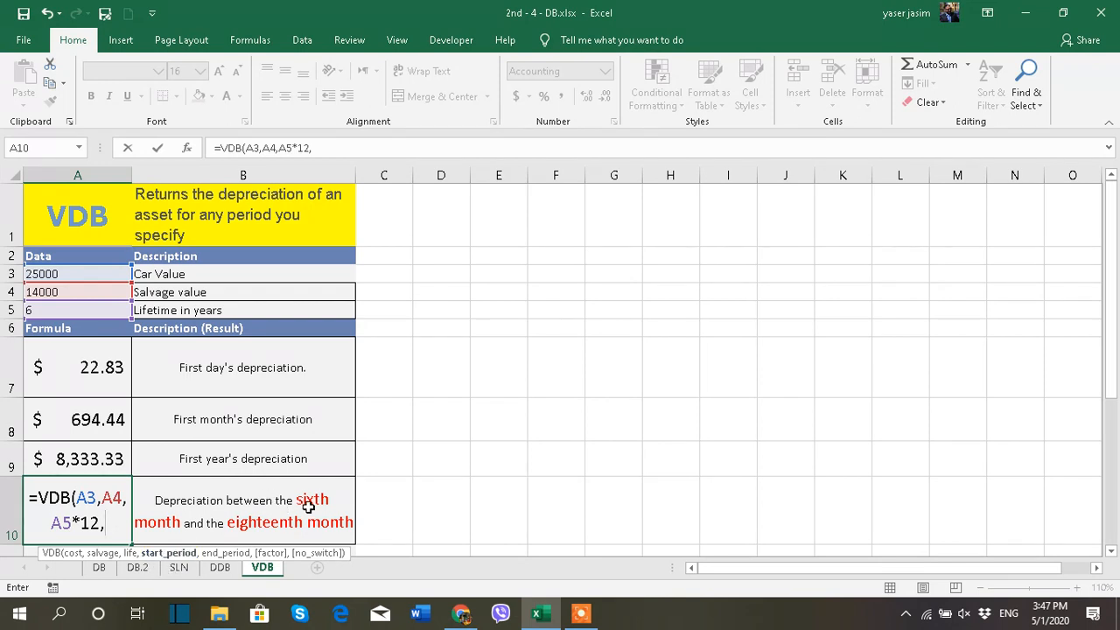
Step: Complete the A10 formula with start period 6 and end period 18
{"action": "type", "text": "6"}
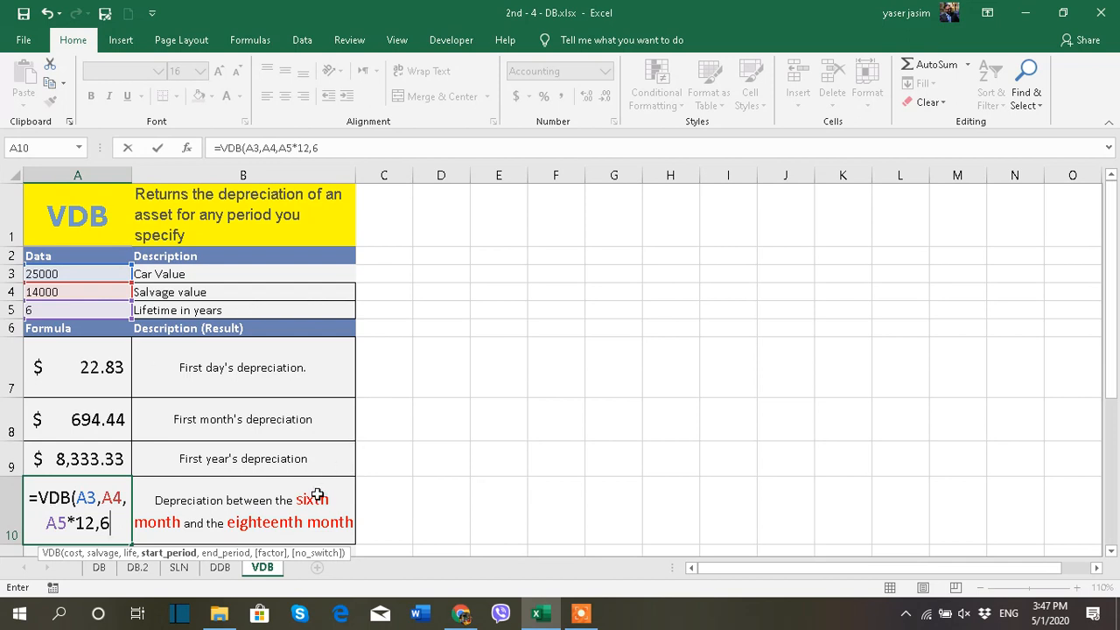
{"action": "type", "text": ","}
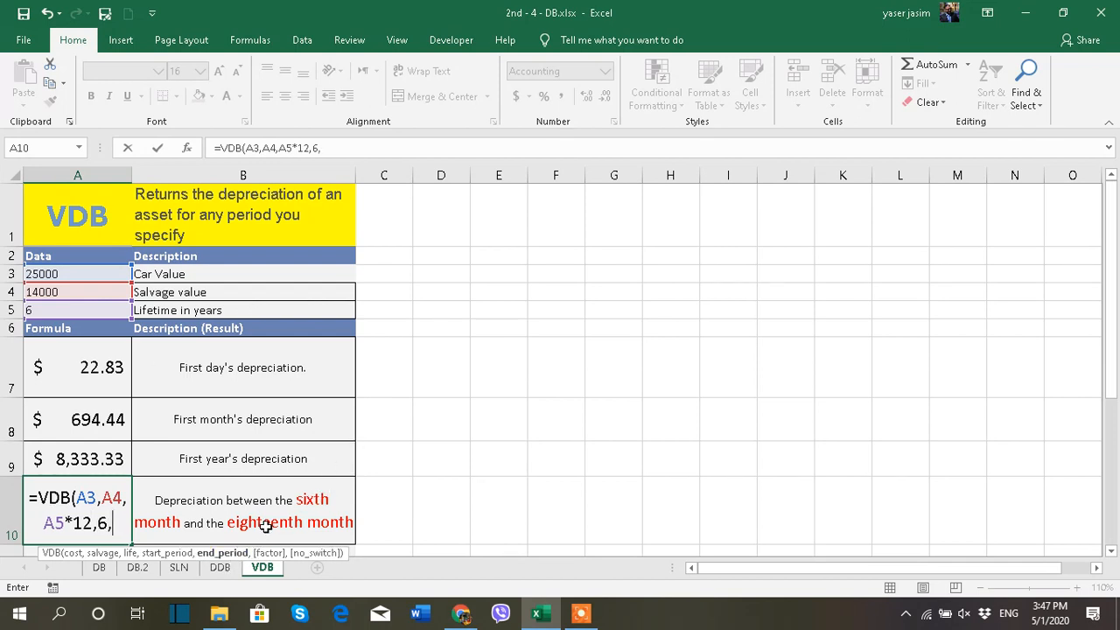
{"action": "type", "text": "1"}
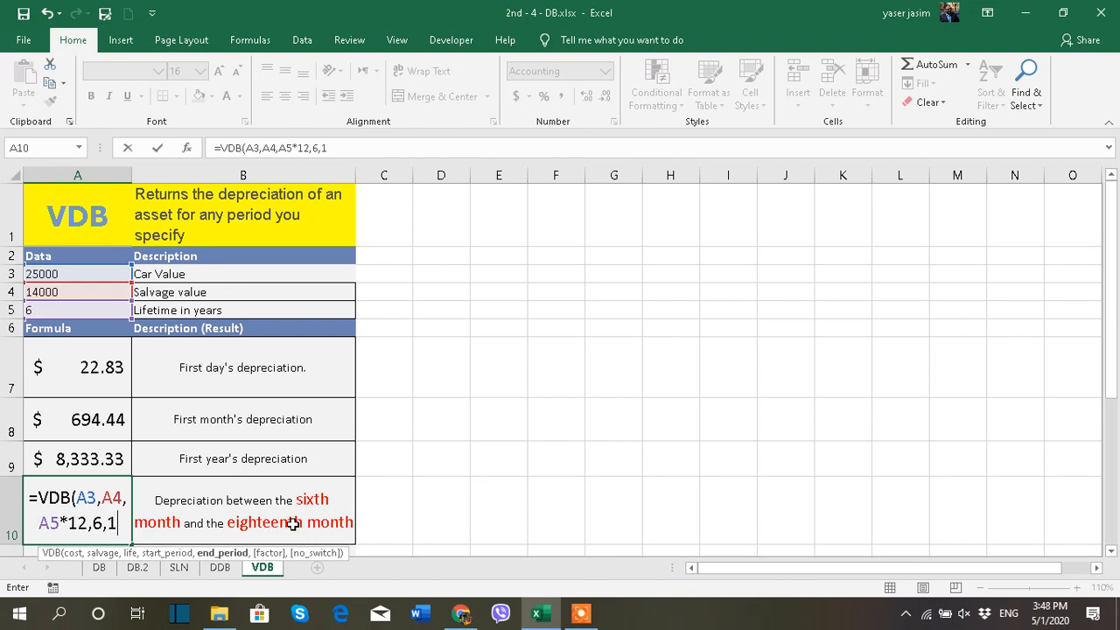
{"action": "type", "text": "8)"}
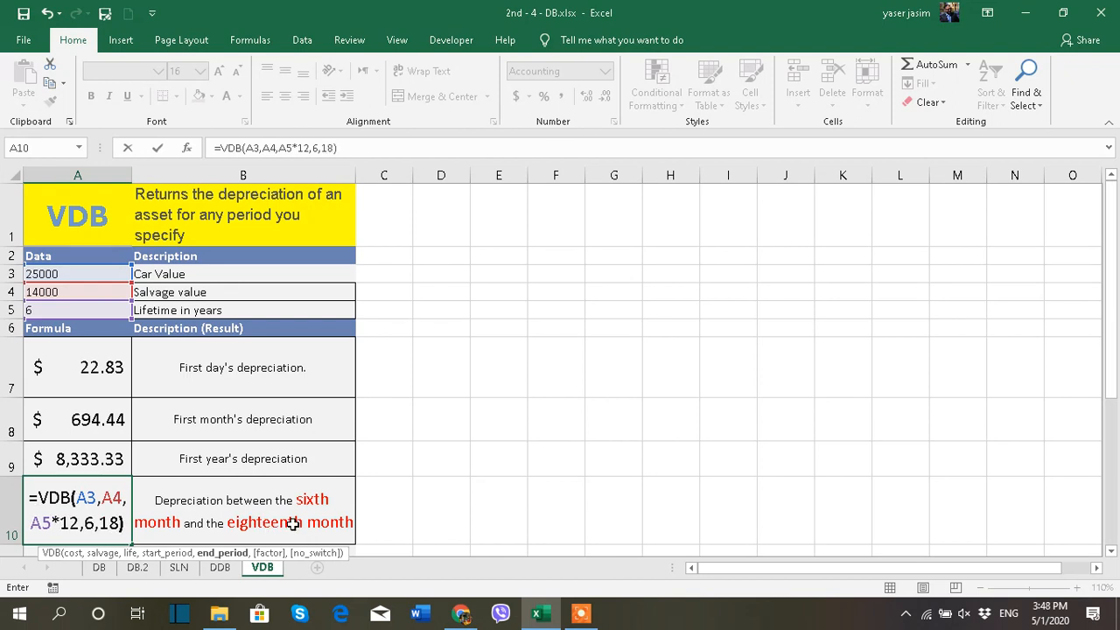
{"action": "key", "text": "Return"}
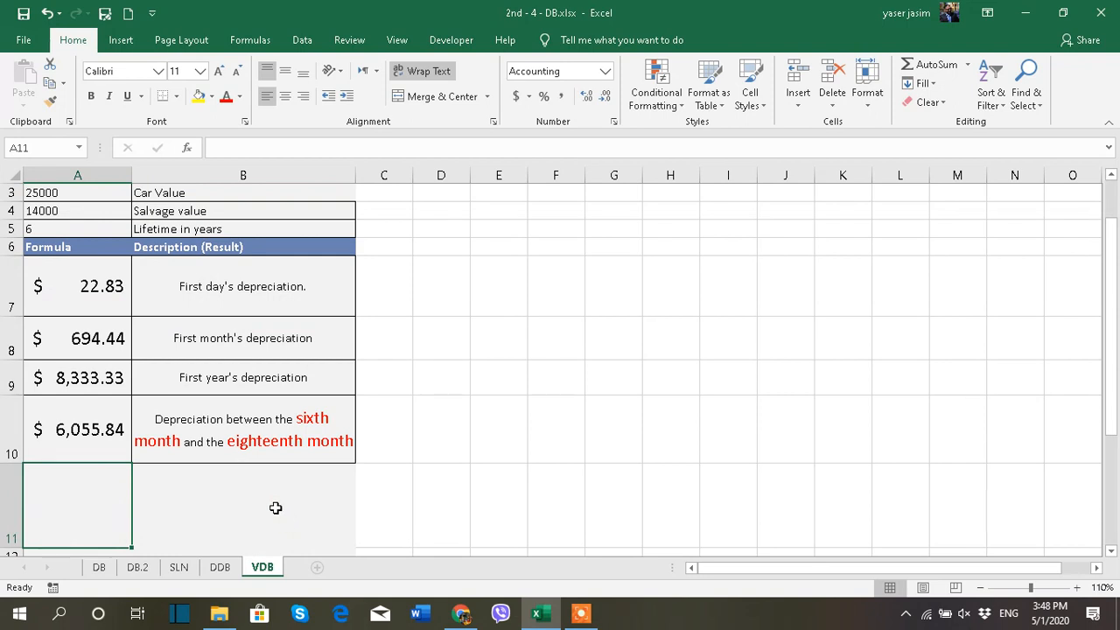
Step: Review the VDB formulas in A7 through A10
{"action": "left_click", "coordinate": [120, 305]}
{"action": "left_click", "coordinate": [122, 340]}
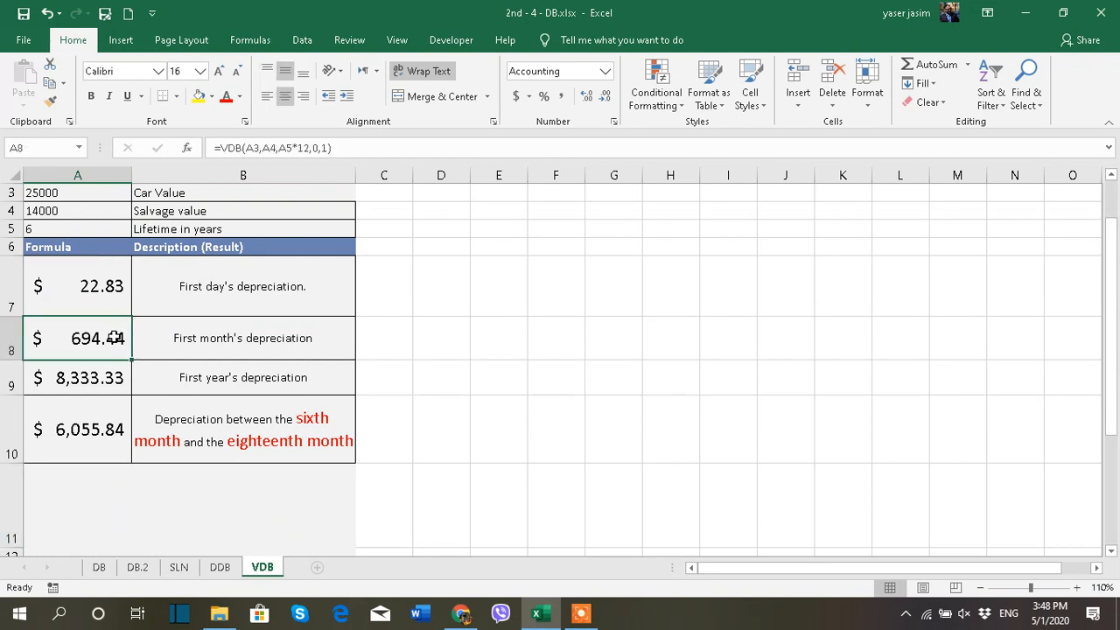
{"action": "left_click", "coordinate": [112, 378]}
{"action": "left_click", "coordinate": [110, 429]}
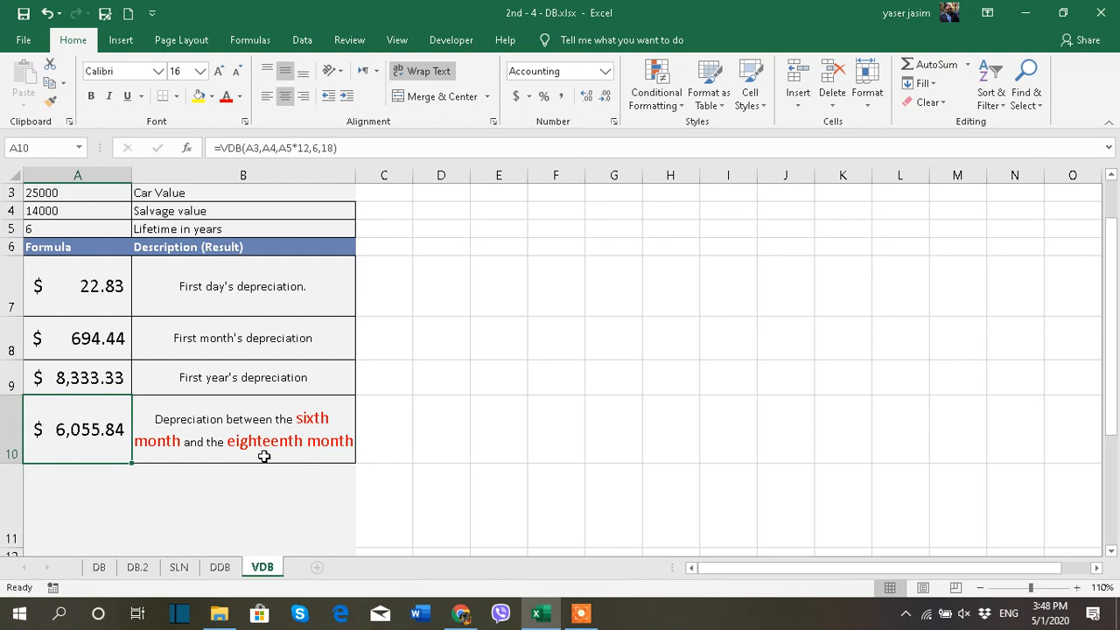
Step: Enter the example month numbers 9 in D10 and 12 in E10
{"action": "left_click", "coordinate": [386, 433]}
{"action": "left_click", "coordinate": [452, 447]}
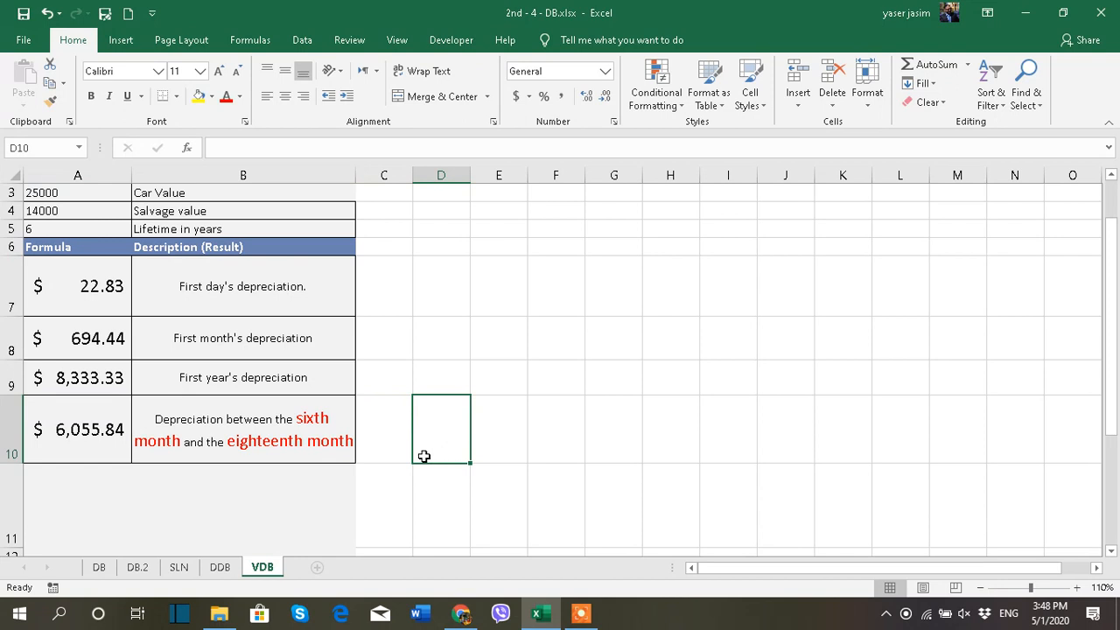
{"action": "type", "text": "9"}
{"action": "key", "text": "Tab"}
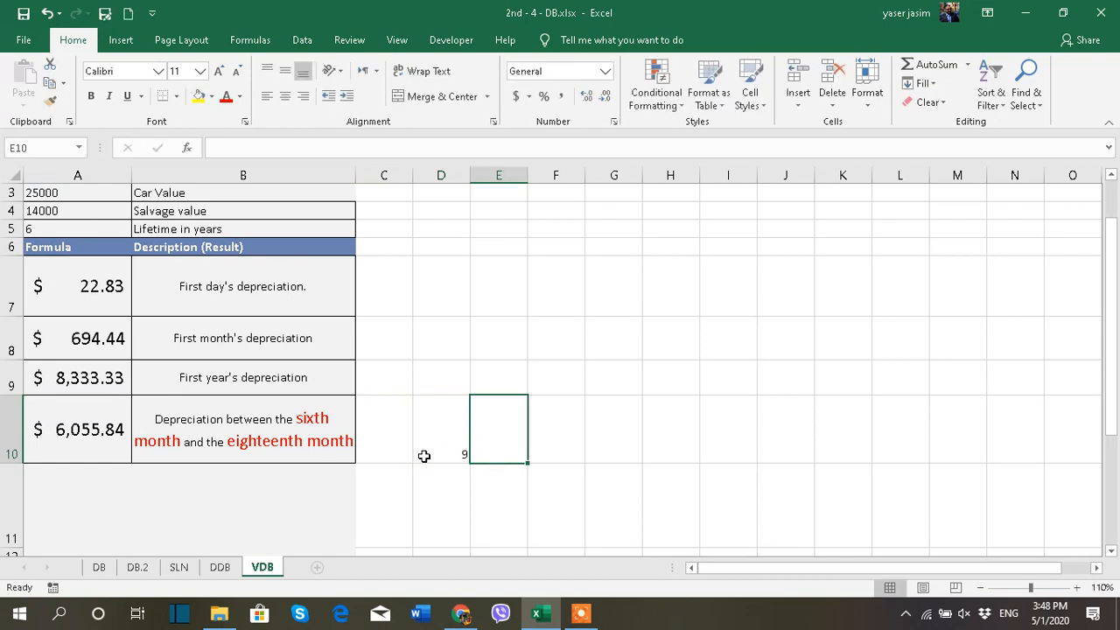
{"action": "type", "text": "12"}
{"action": "key", "text": "Tab"}
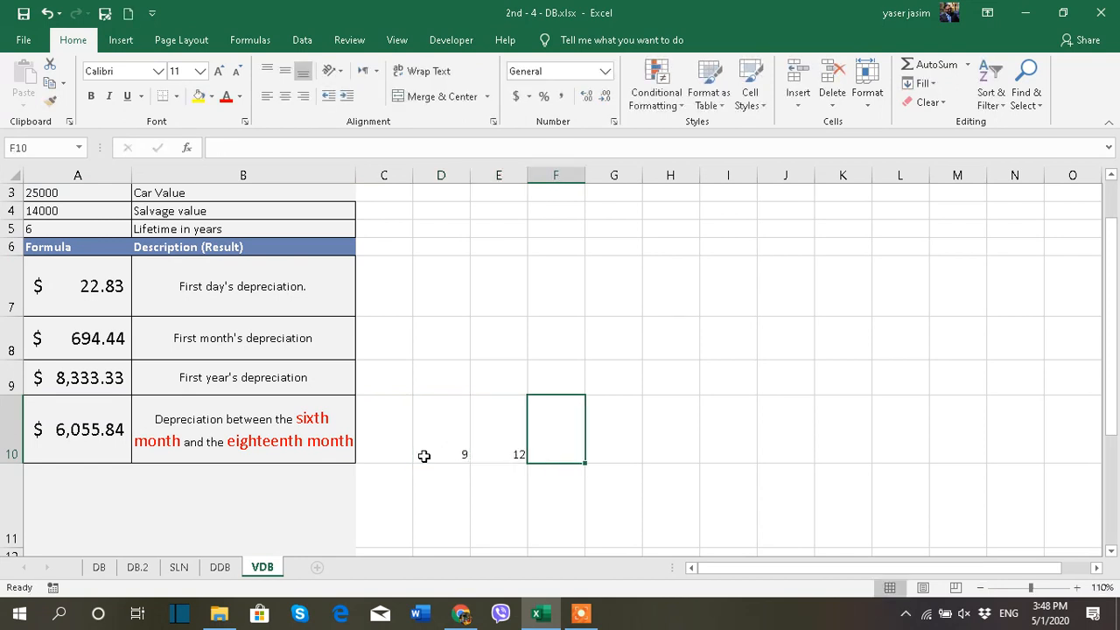
Step: Undo the accidental deletion of the A10 formula and clear the example months from D10:E10
{"action": "mouse_move", "coordinate": [506, 420]}
{"action": "left_mouse_down"}
{"action": "mouse_move", "coordinate": [458, 432]}
{"action": "mouse_move", "coordinate": [510, 438]}
{"action": "left_mouse_up"}
{"action": "key", "text": "Home"}
{"action": "key", "text": "Delete"}
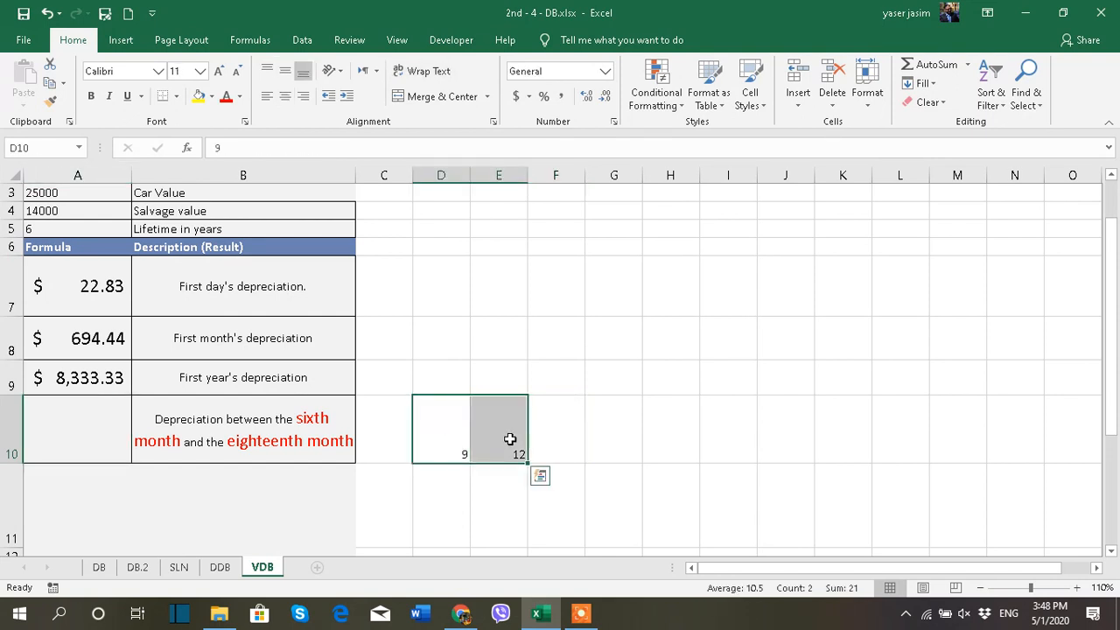
{"action": "key", "text": "ctrl+z"}
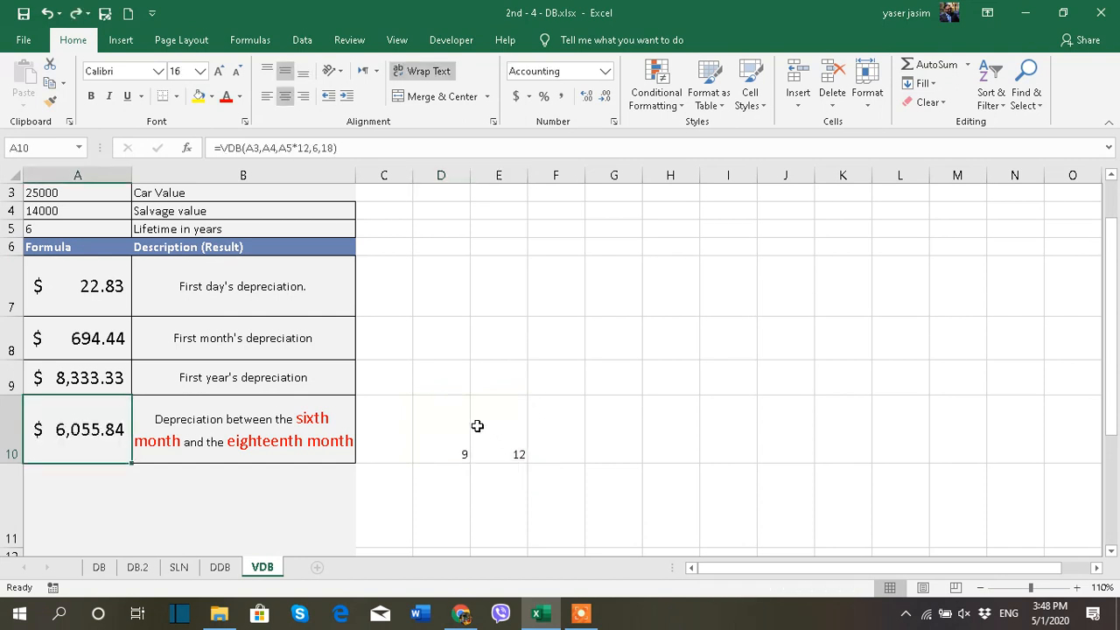
{"action": "left_click_drag", "start_coordinate": [462, 421], "coordinate": [517, 432]}
{"action": "key", "text": "Delete"}
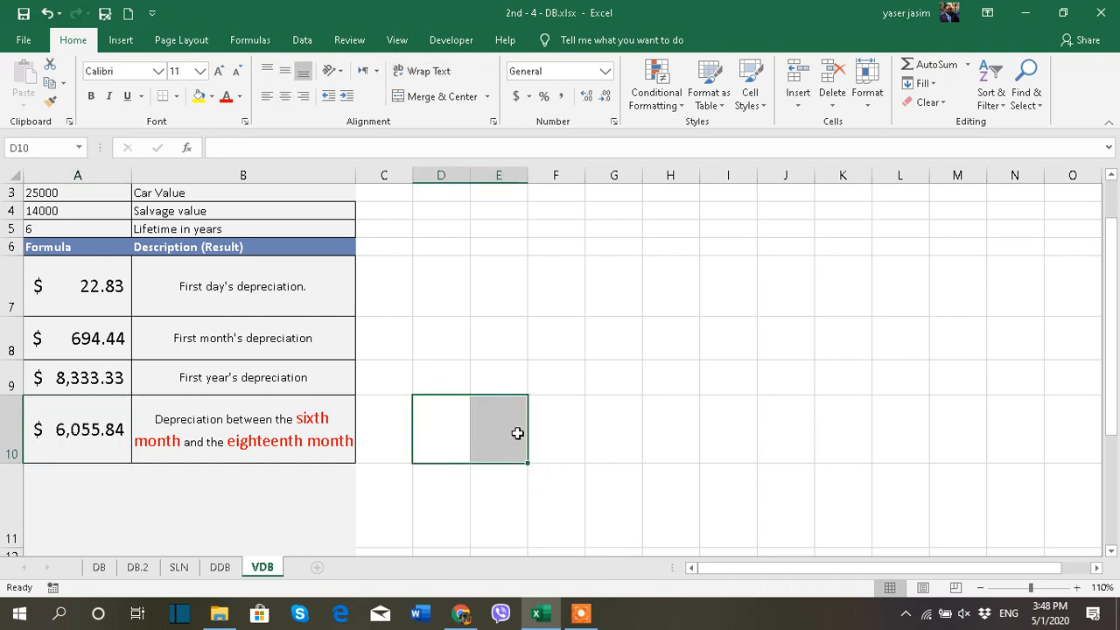
Step: Enter another example pair of months, 3 in D10 and 10 in E10, and clear both cells again
{"action": "left_click", "coordinate": [450, 416]}
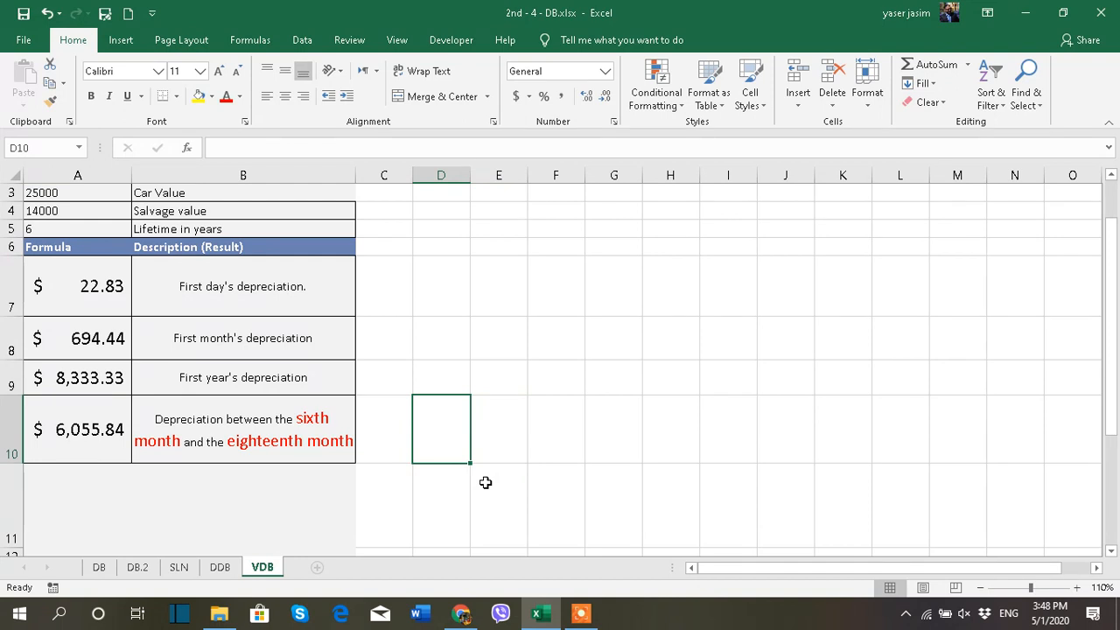
{"action": "type", "text": "3"}
{"action": "key", "text": "Tab"}
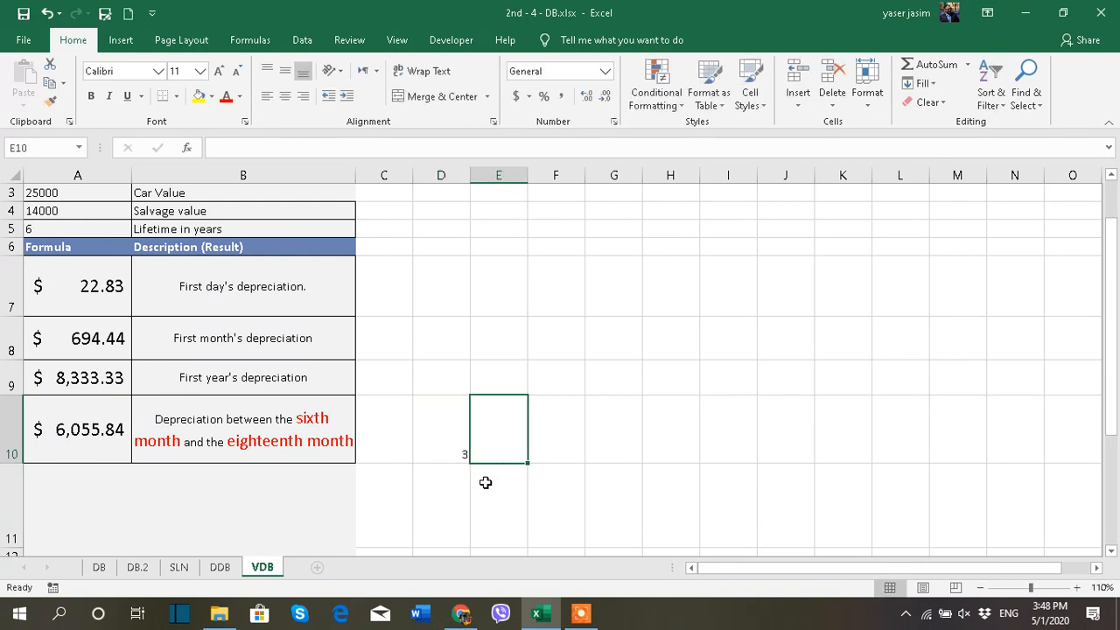
{"action": "type", "text": "10"}
{"action": "left_click", "coordinate": [638, 398]}
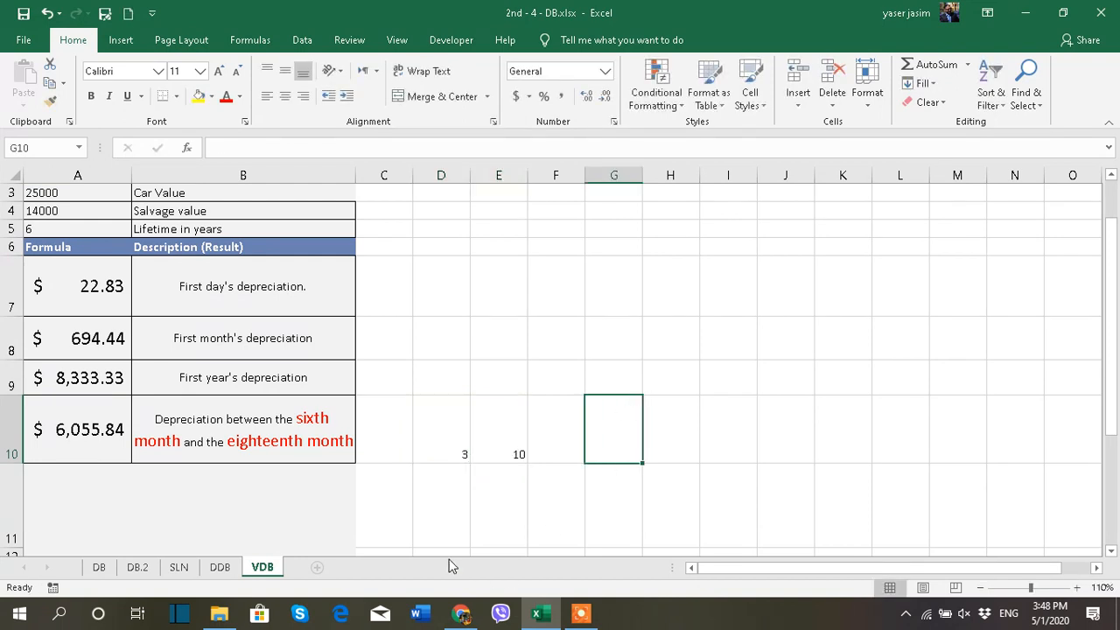
{"action": "left_click_drag", "start_coordinate": [509, 439], "coordinate": [471, 436]}
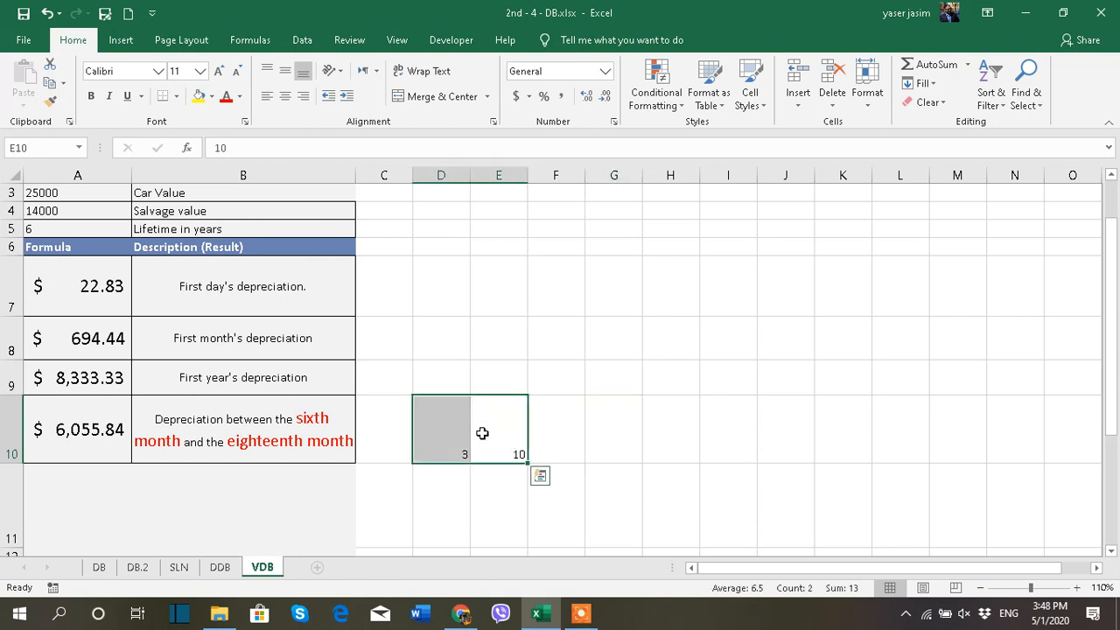
{"action": "key", "text": "Delete"}
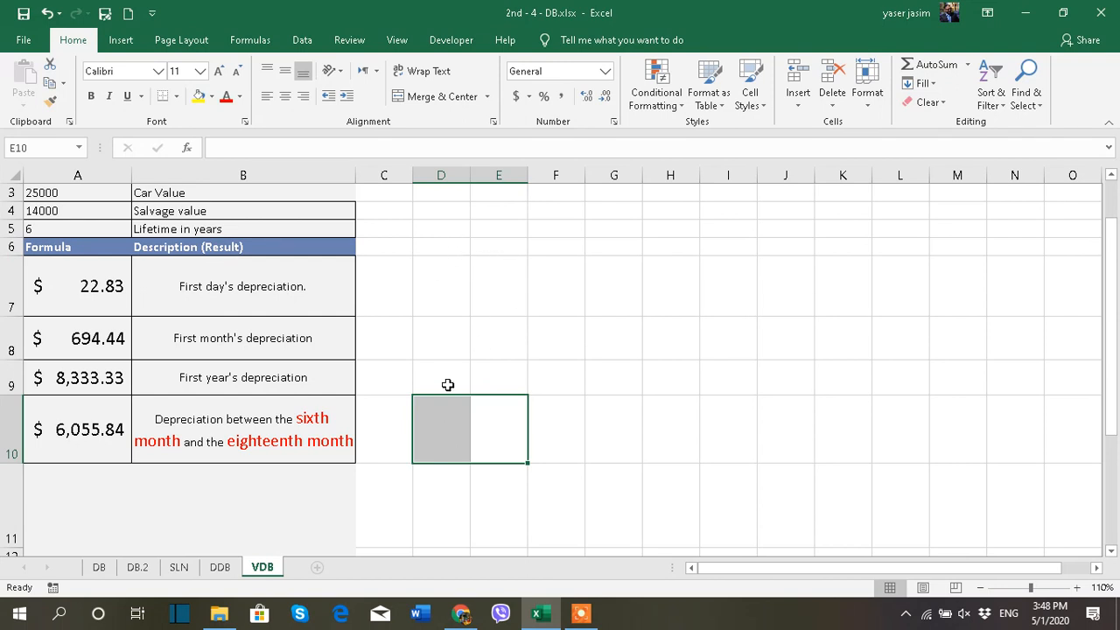
{"action": "mouse_move", "coordinate": [580, 618]}
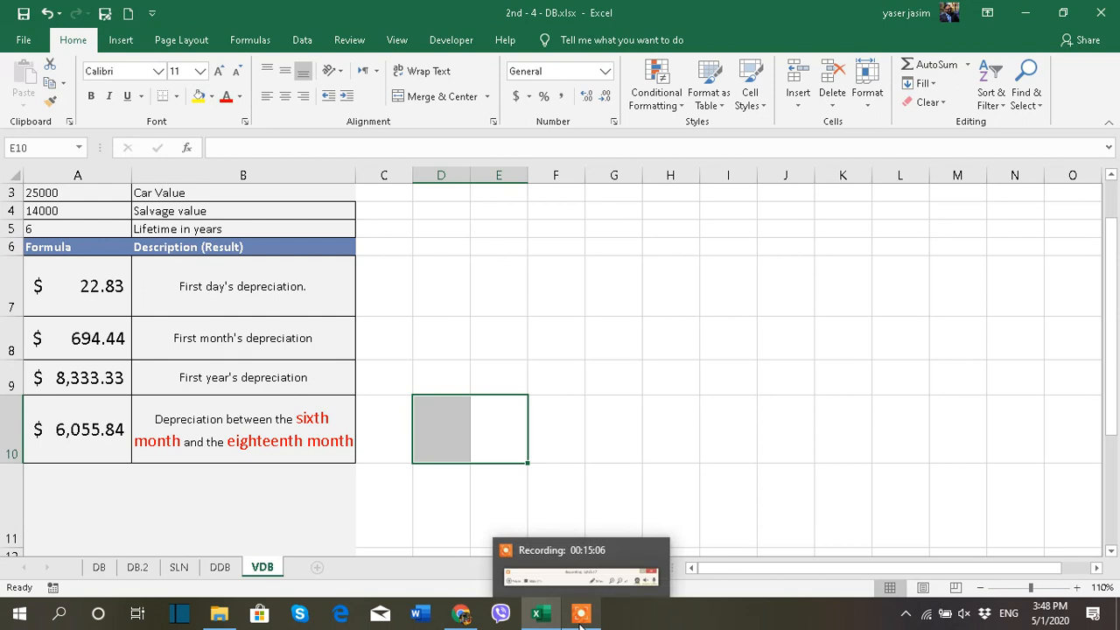
{"action": "left_click", "coordinate": [580, 617]}
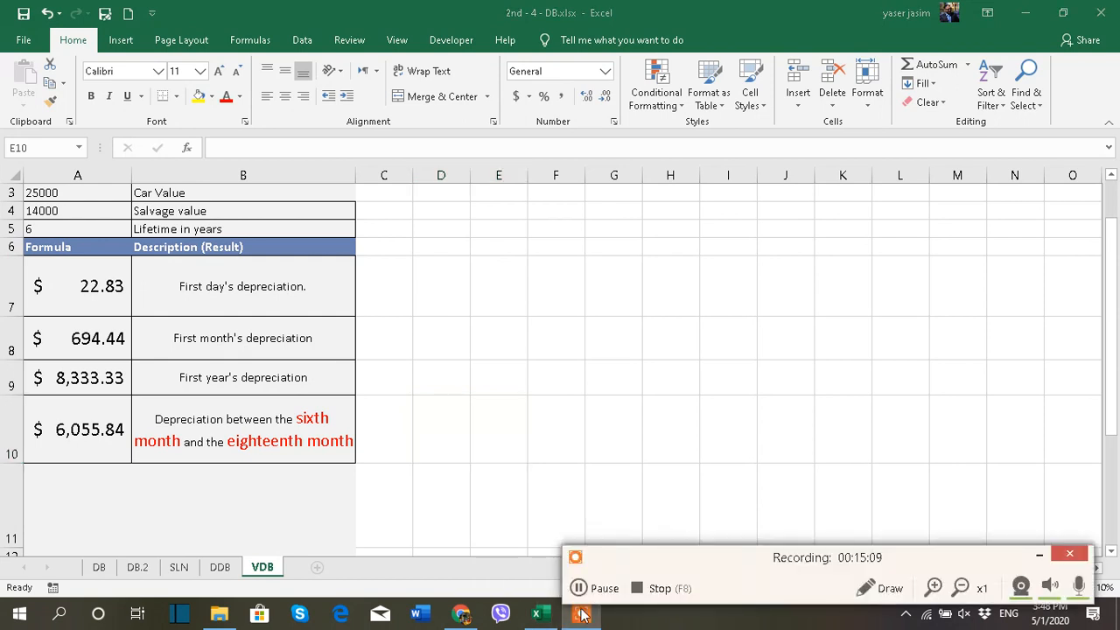